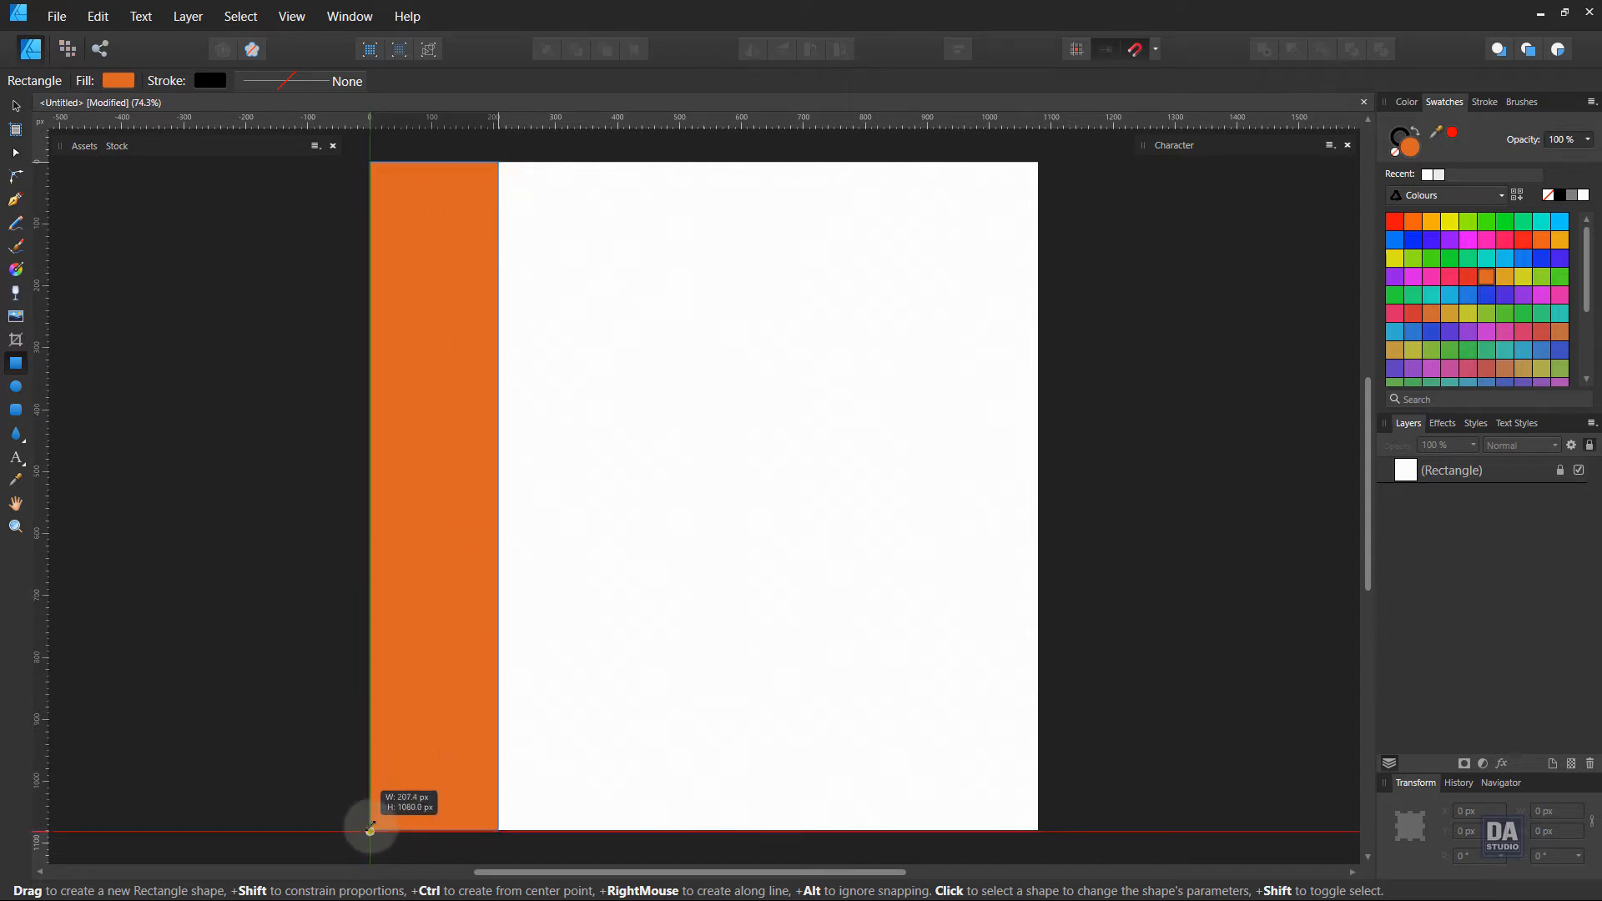
# Draw a full-height strip about 195 px wide along the canvas's left edge and fill it dark orange (H 21, S 60, L 41).
pyautogui.moveTo(499, 499); pyautogui.dragTo(496, 499)
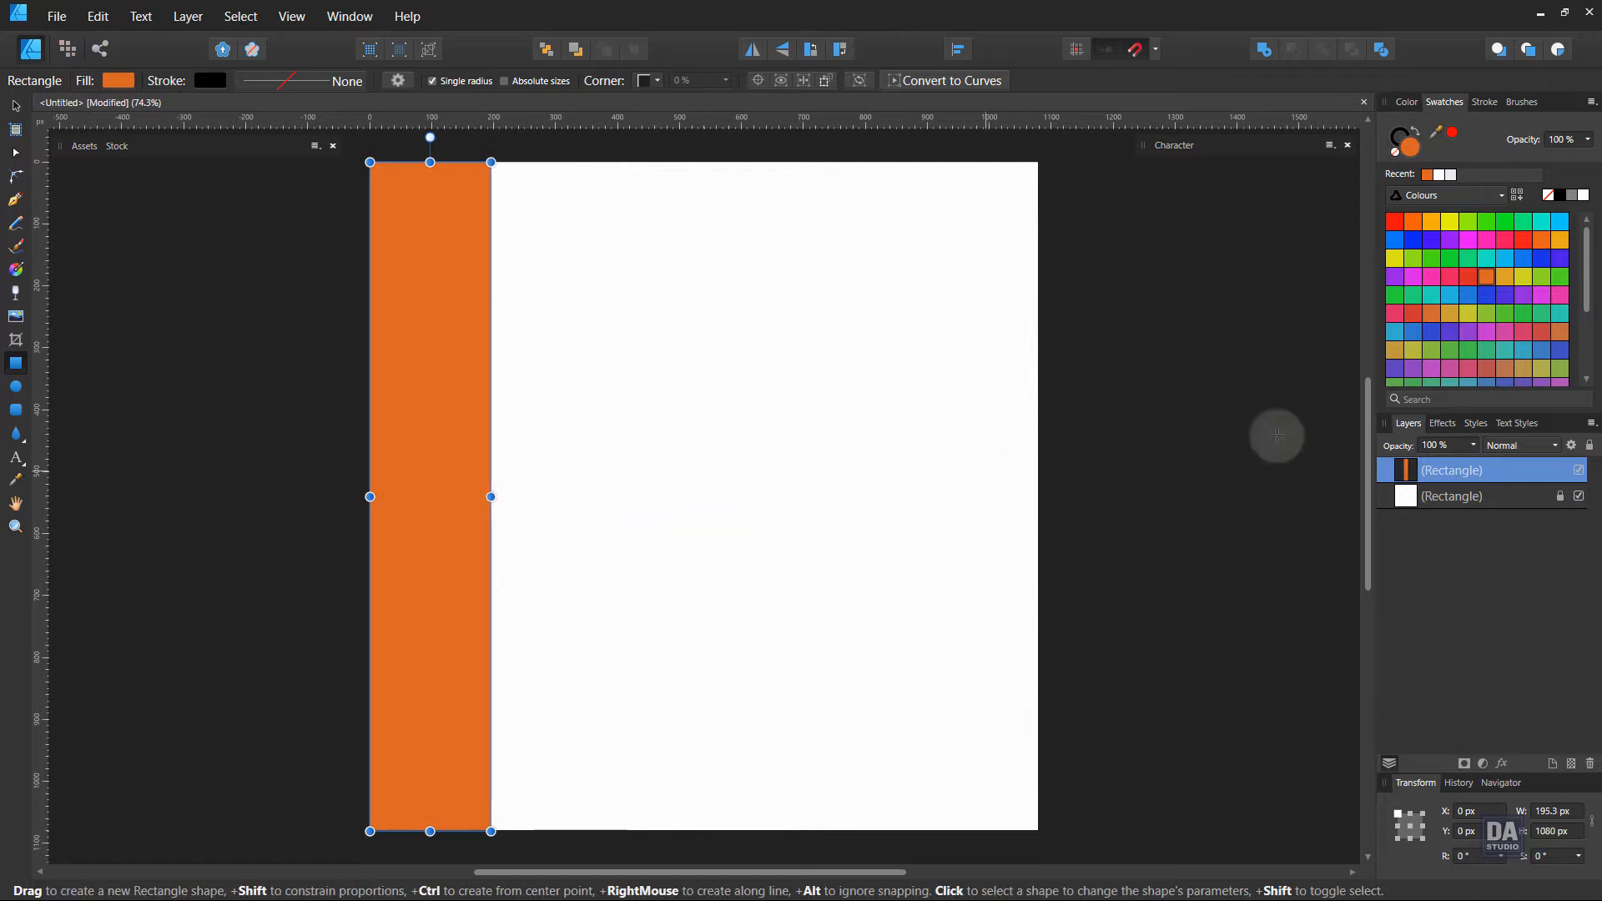
pyautogui.click(1502, 373)
pyautogui.click(1559, 336)
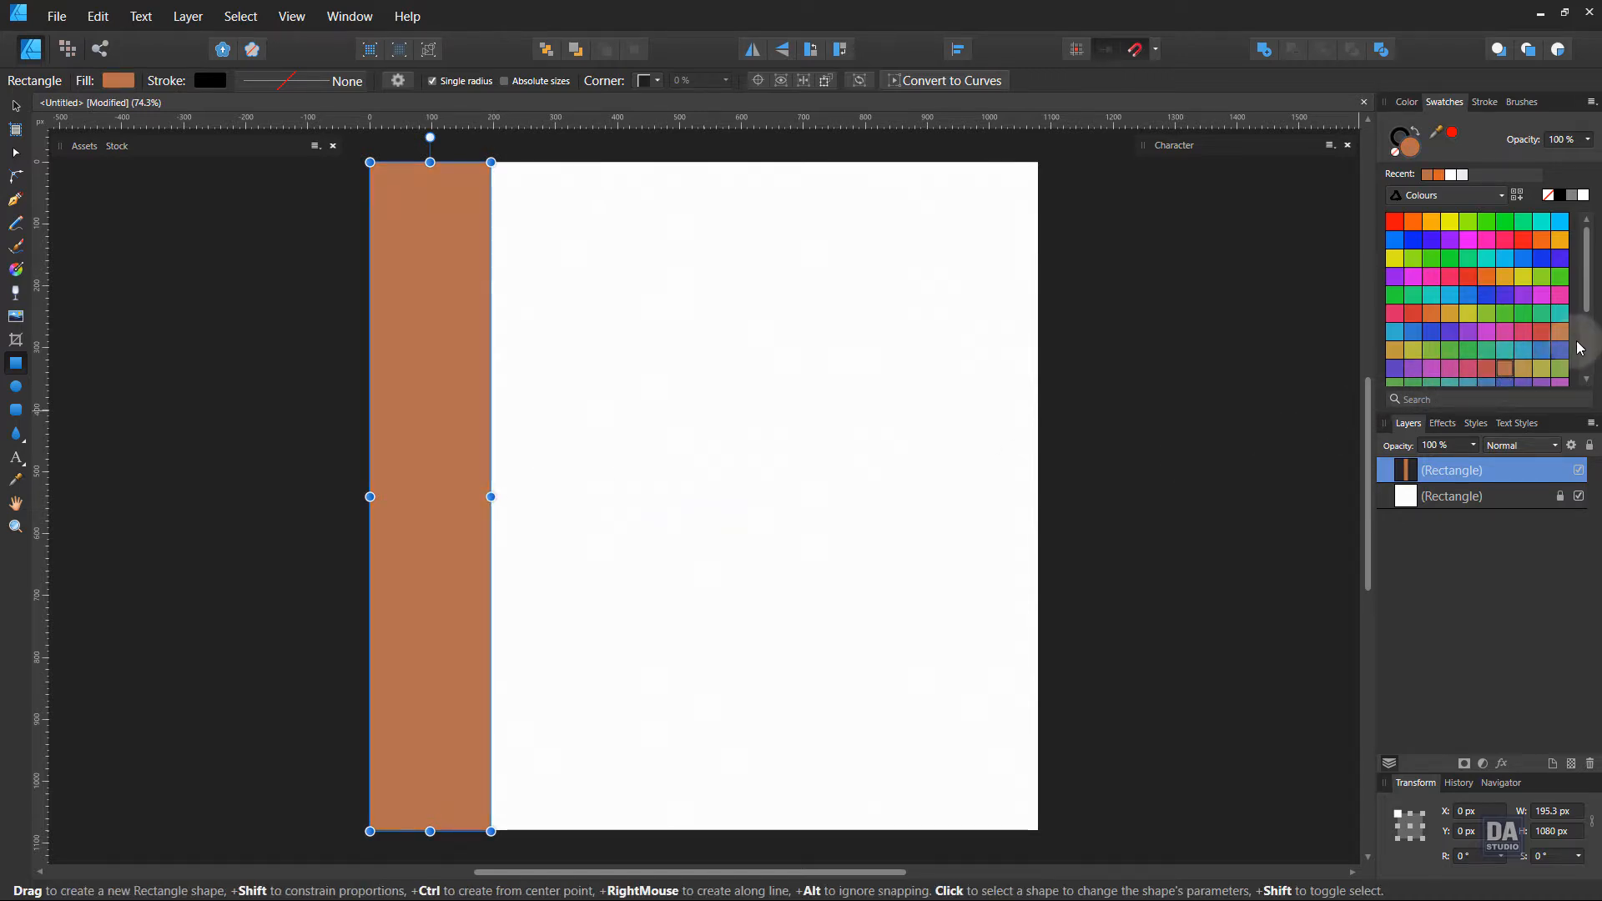
pyautogui.click(1410, 102)
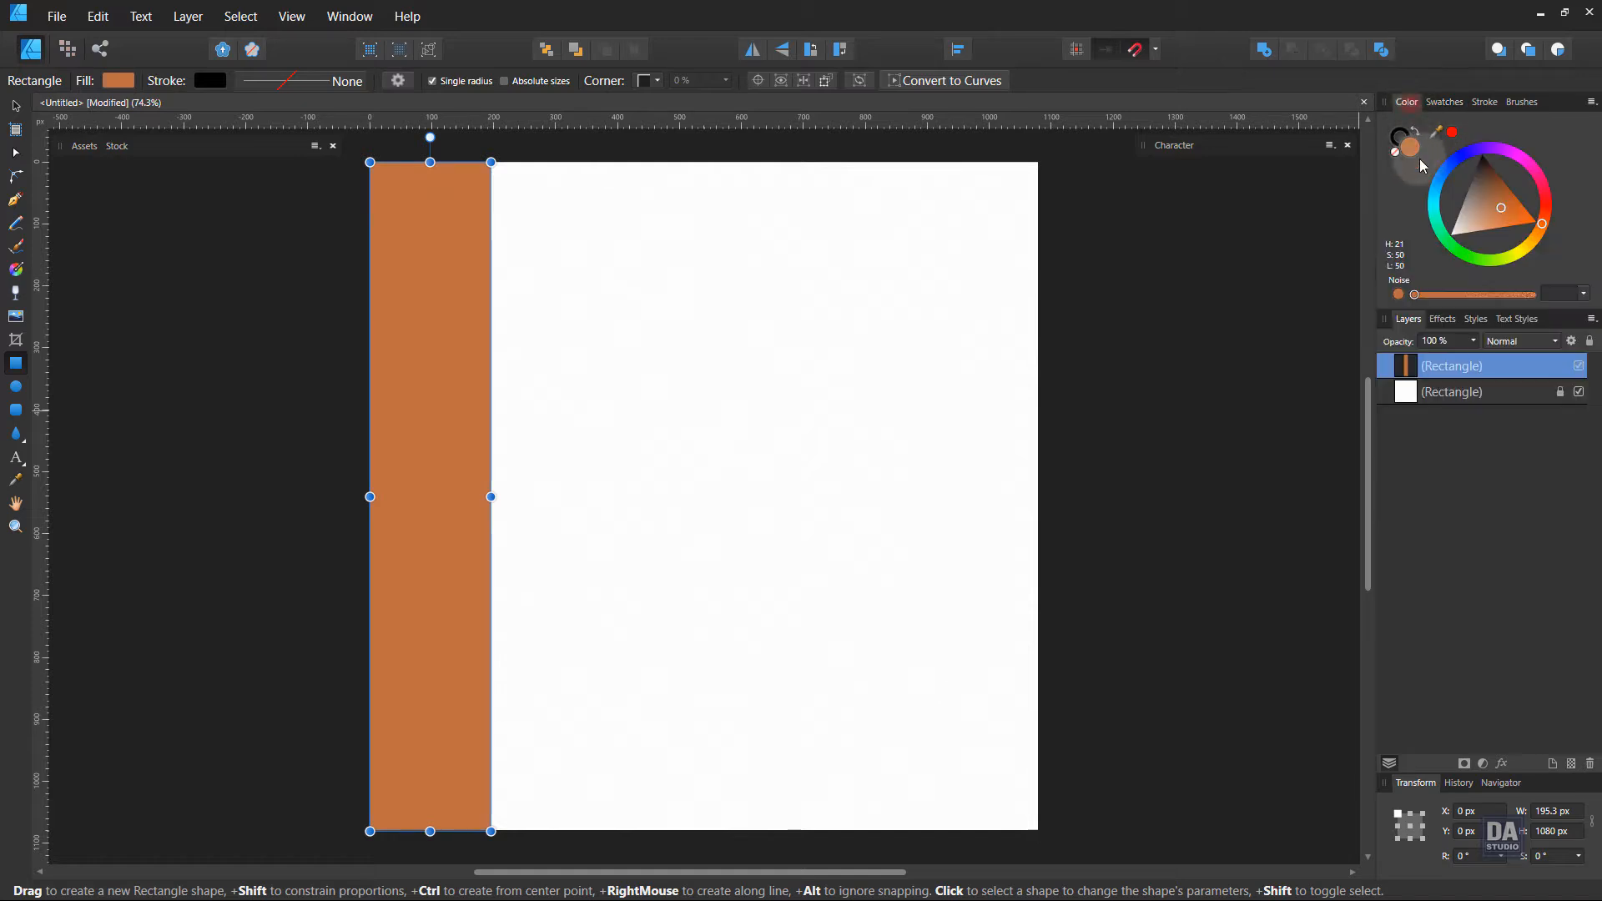
pyautogui.moveTo(1505, 207); pyautogui.dragTo(1503, 202)
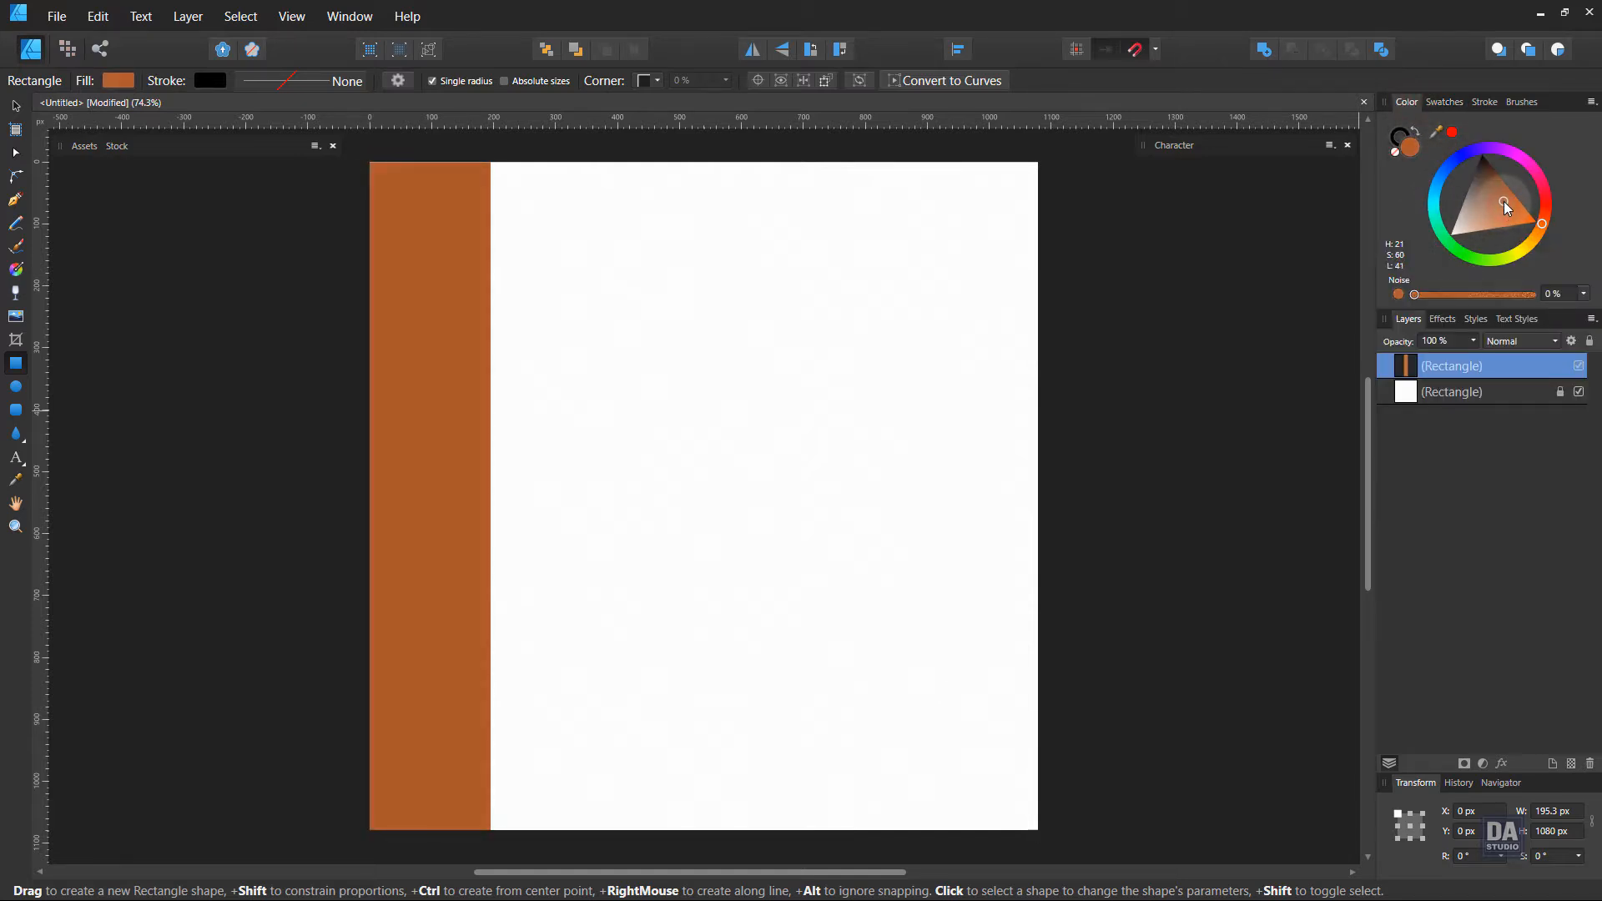
pyautogui.click(1174, 343)
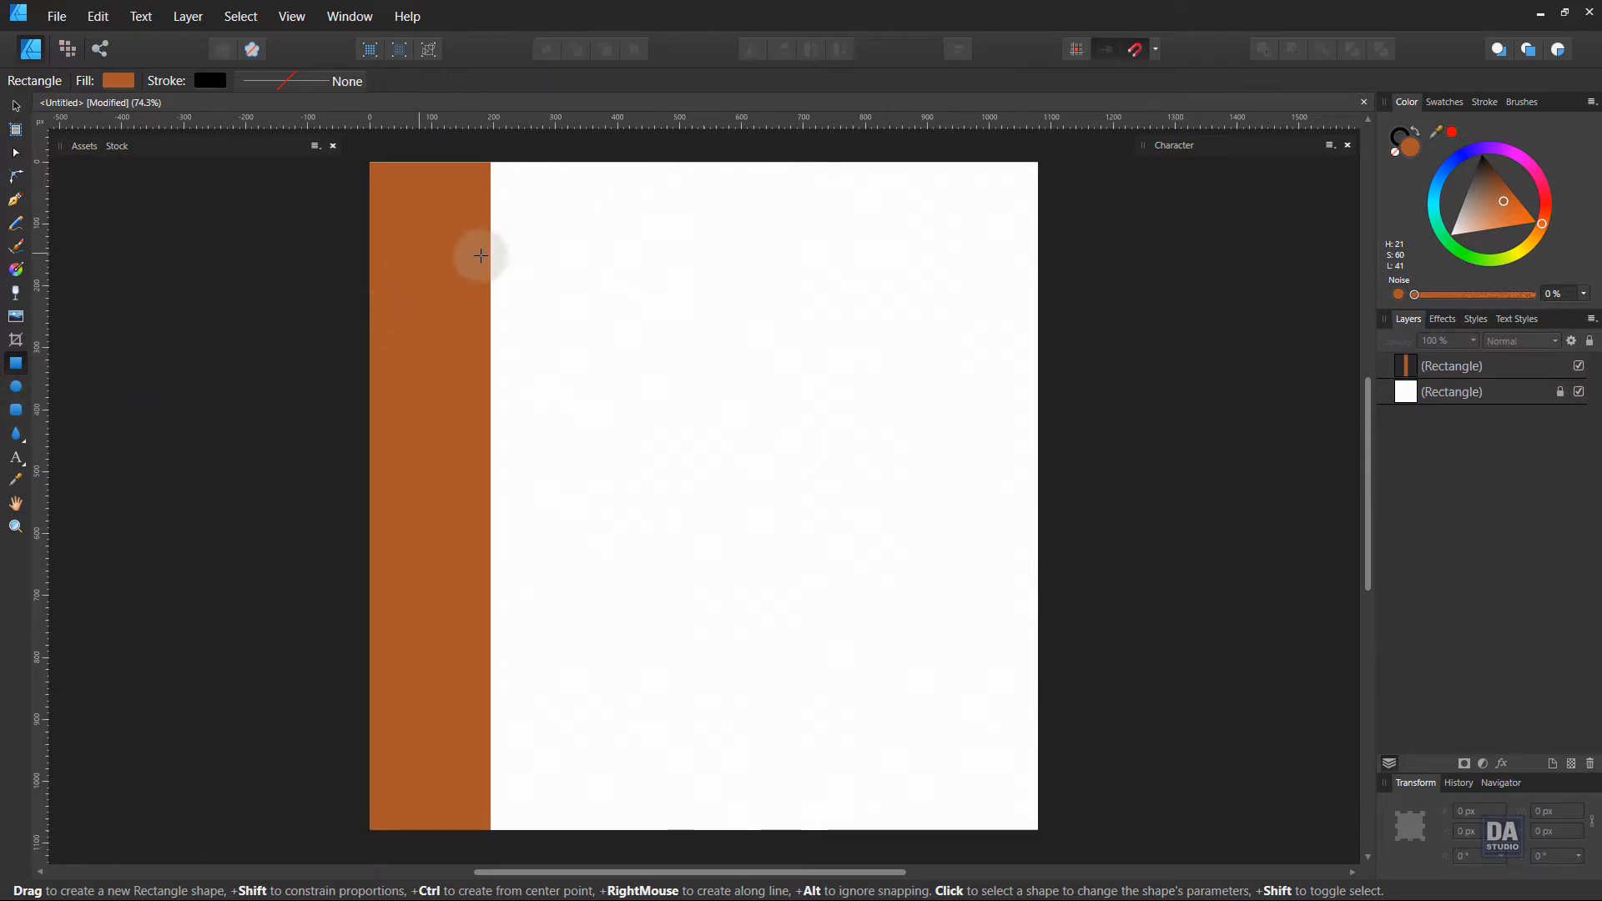
# Draw a light grey rectangle (H 21, S 3, L 75) about 623 × 903 px, overlapping the orange strip and vertically centred on the canvas.
pyautogui.moveTo(1475, 208); pyautogui.dragTo(1459, 214)
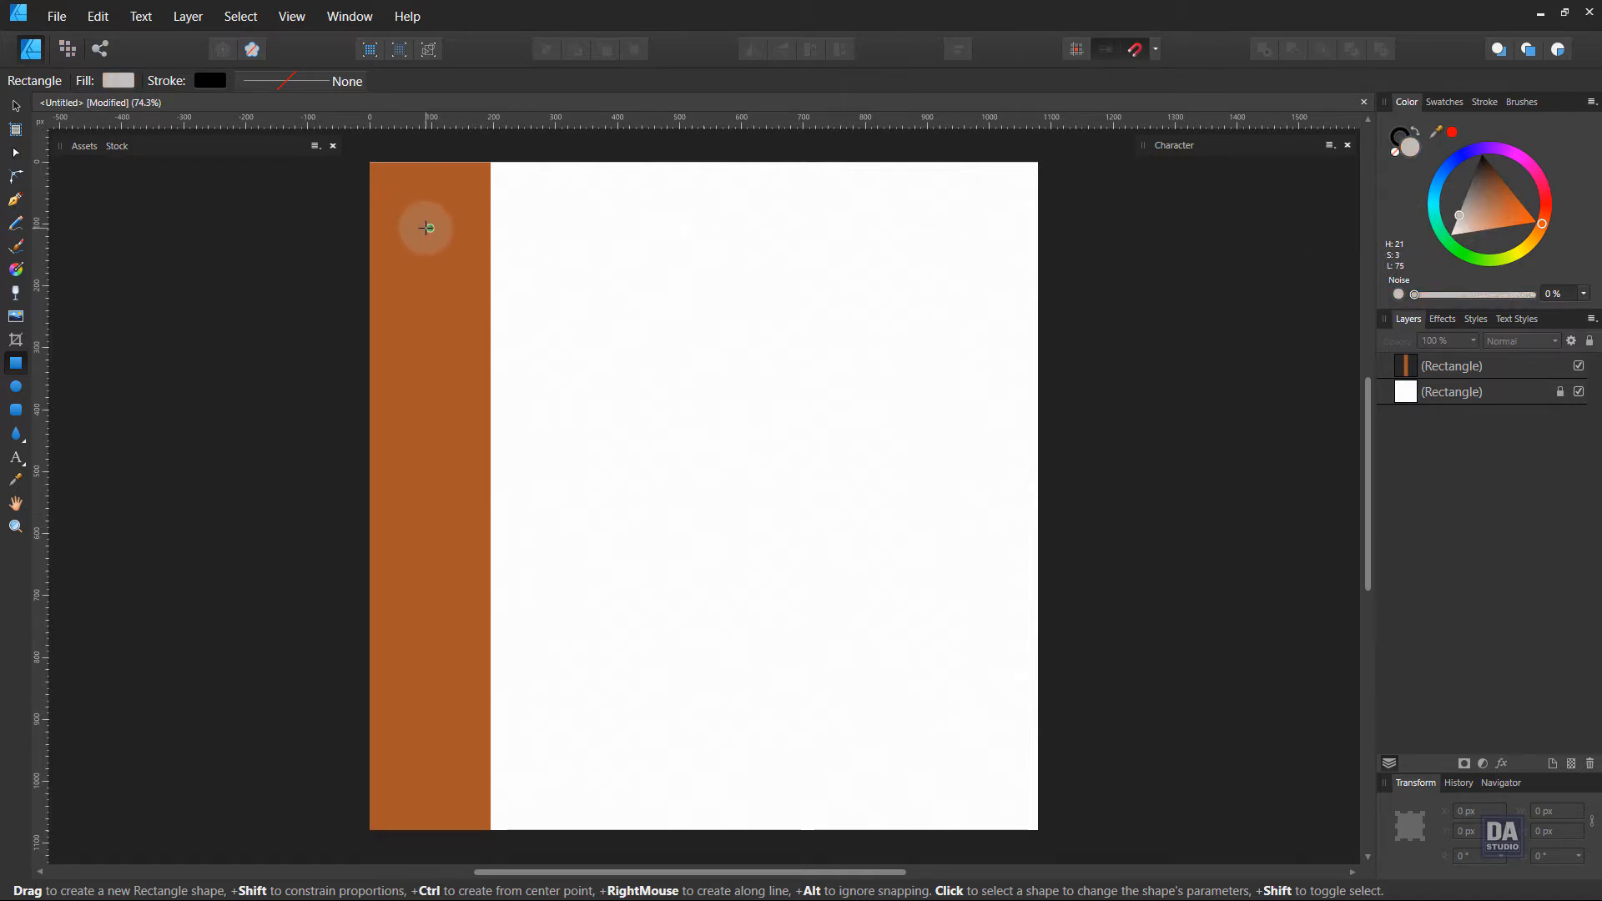
pyautogui.moveTo(428, 228); pyautogui.dragTo(781, 777)
pyautogui.press('v')
pyautogui.moveTo(687, 695); pyautogui.dragTo(698, 696)
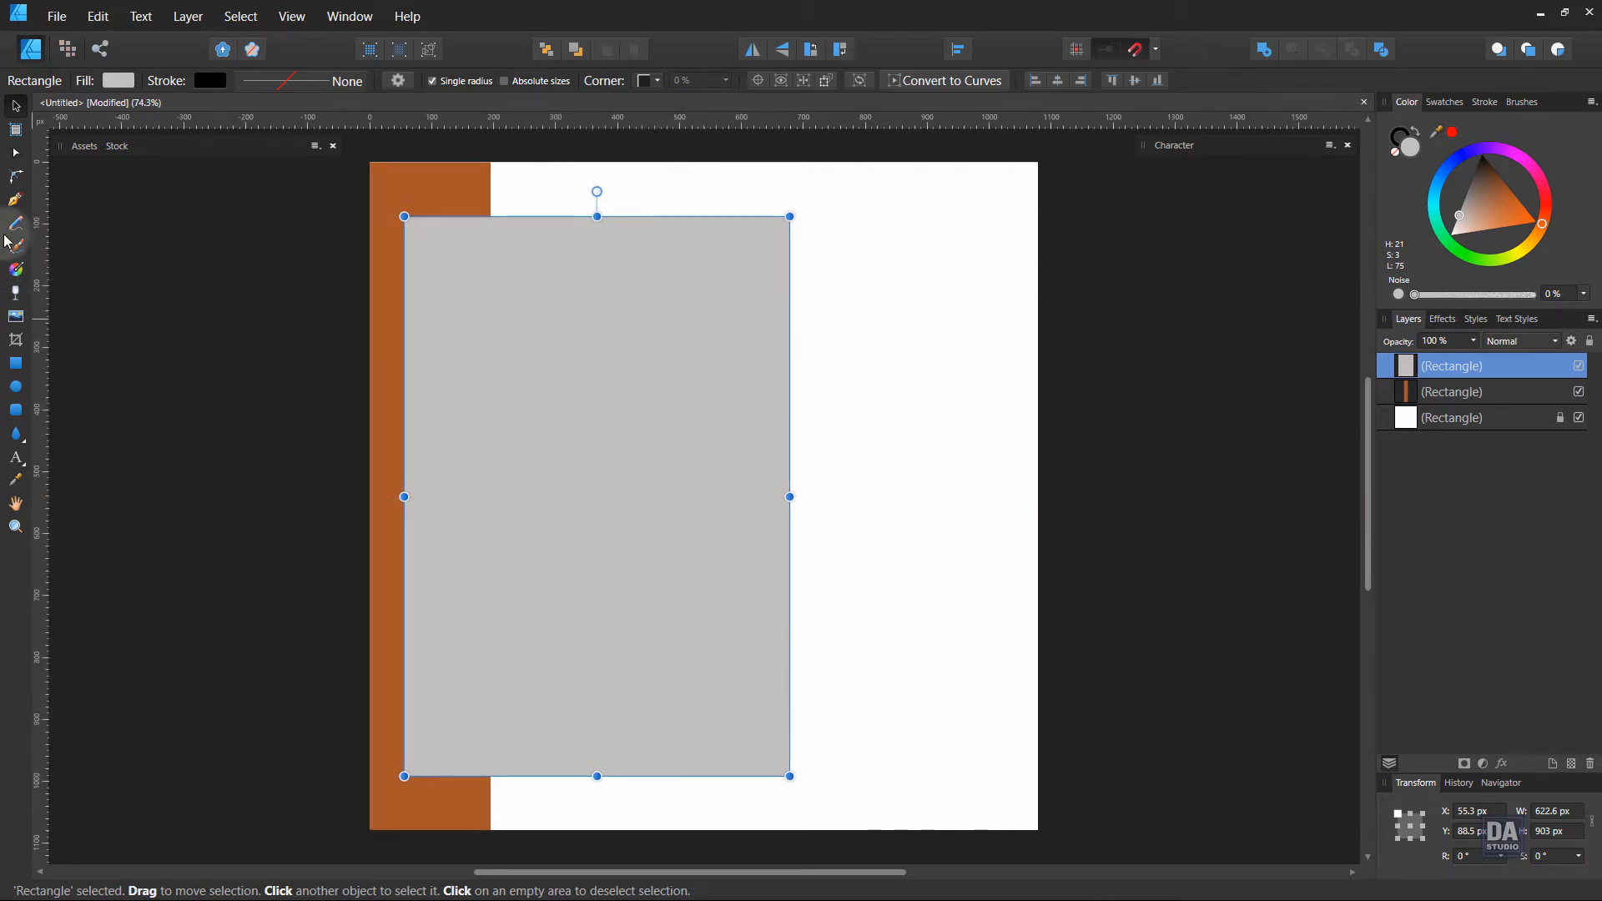
# Round the grey rectangle's upper-right and lower-left corners to a radius of about 154 px.
pyautogui.click(15, 176)
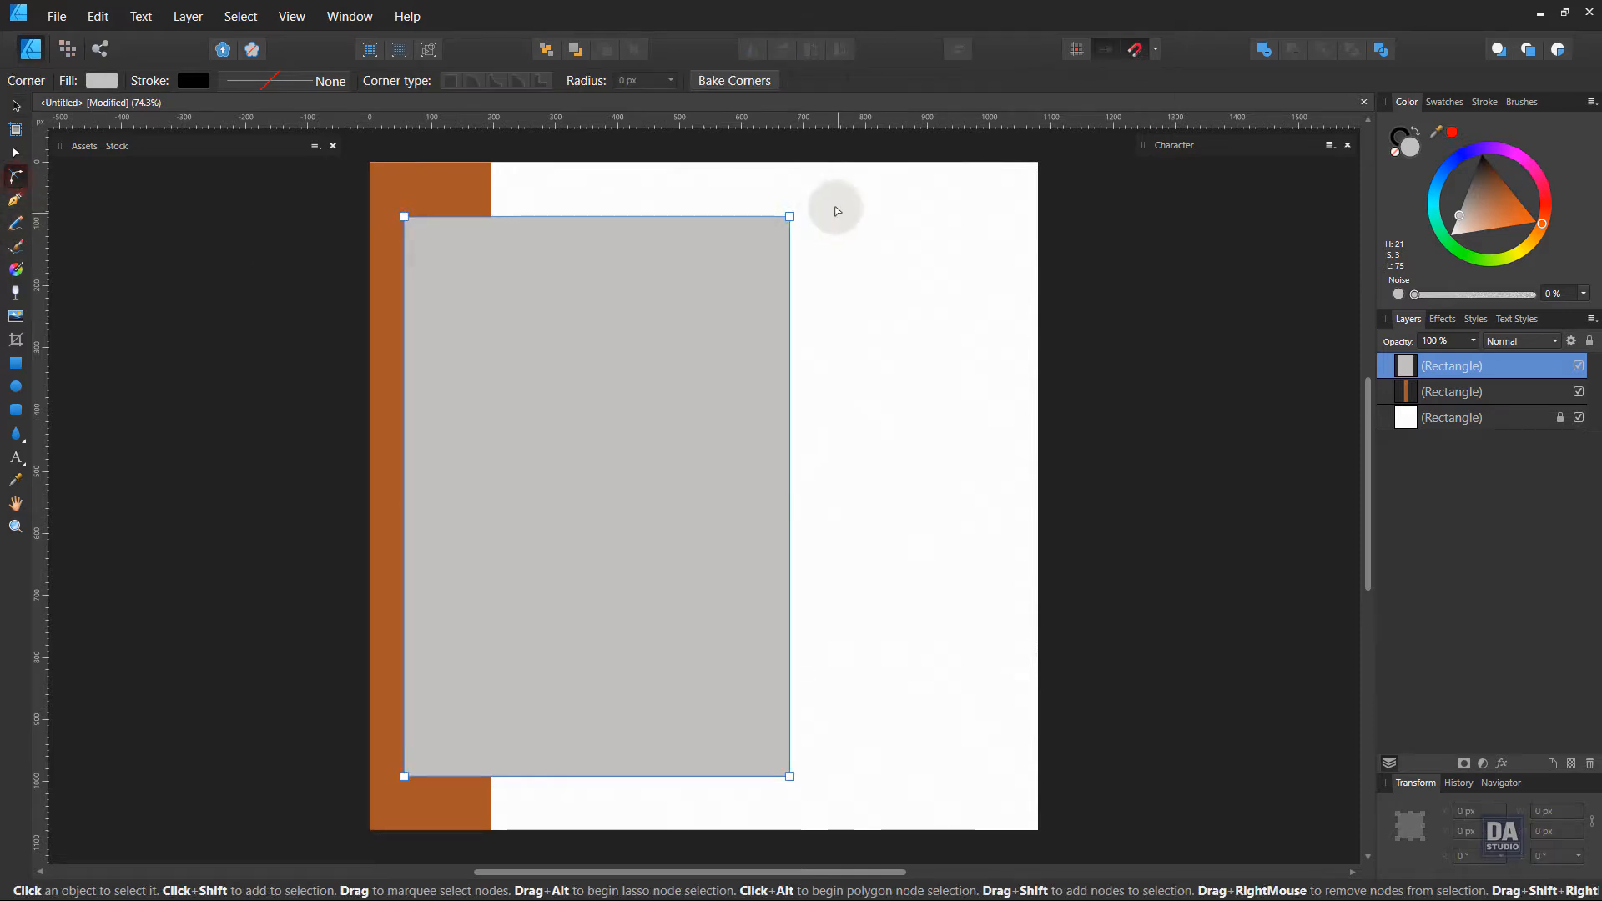
pyautogui.click(789, 216)
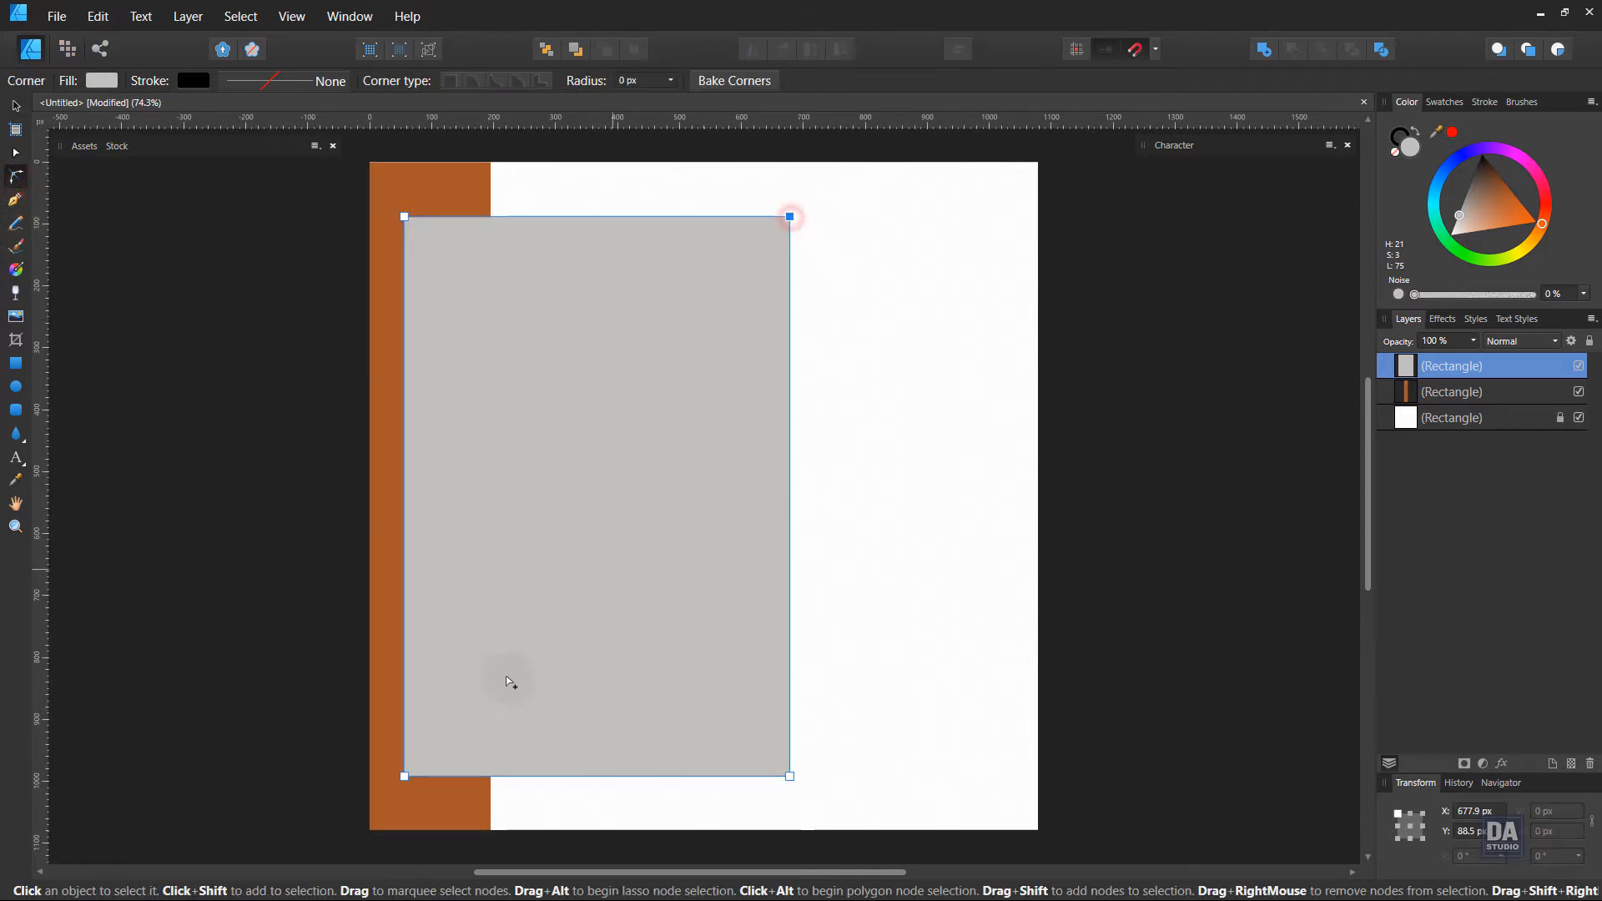
pyautogui.keyDown('shift'); pyautogui.click(404, 777); pyautogui.keyUp('shift')
pyautogui.moveTo(423, 766); pyautogui.dragTo(502, 680)
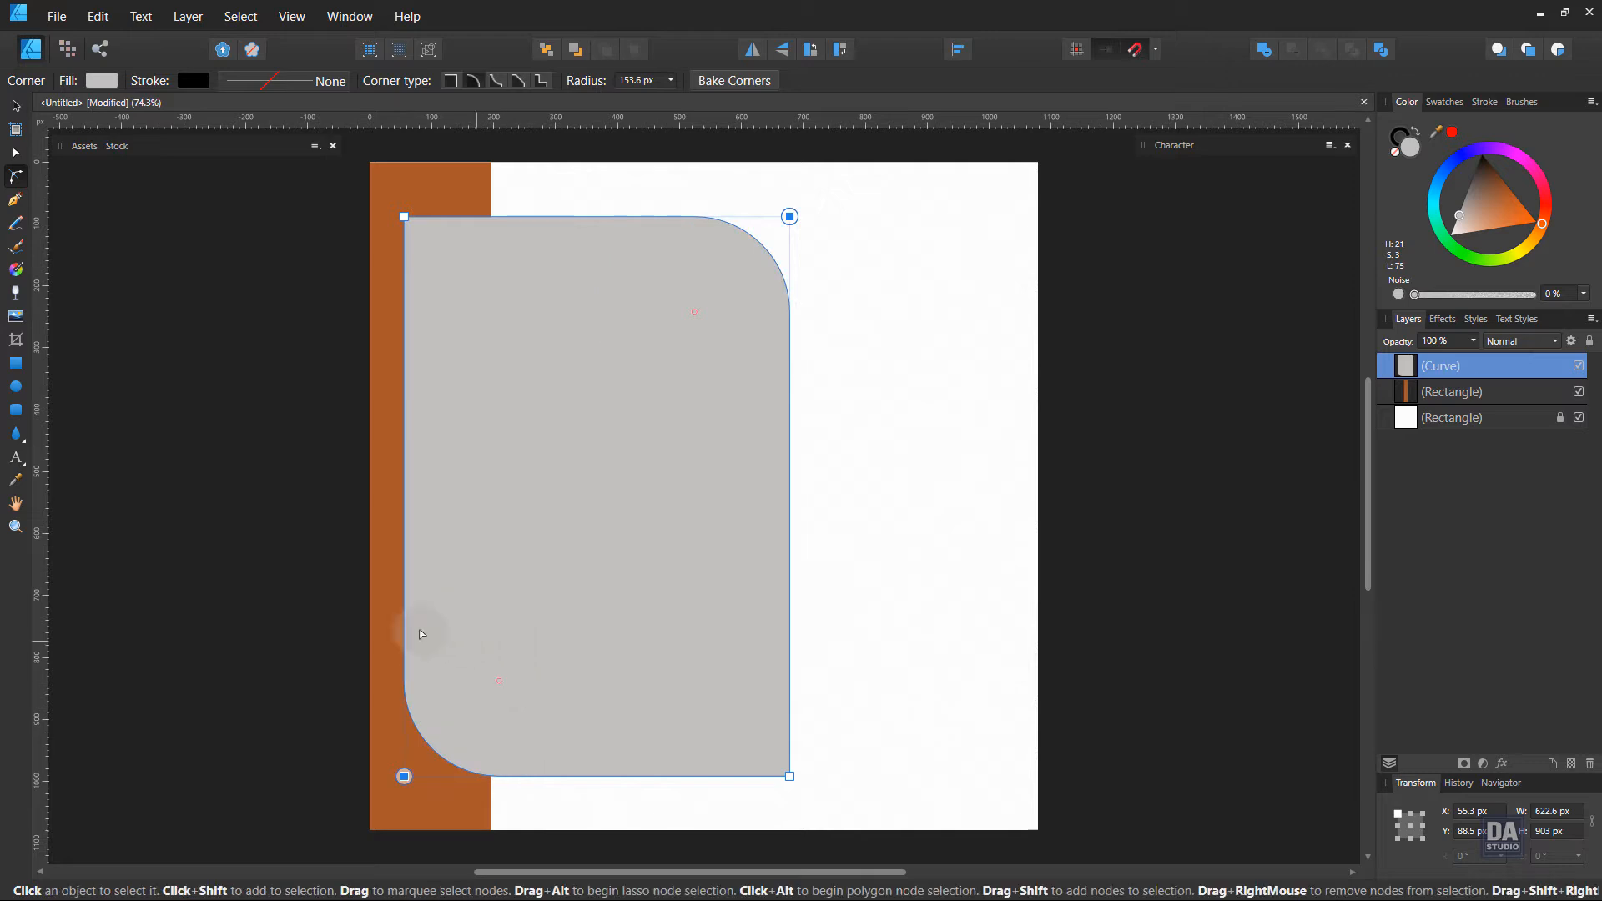
pyautogui.click(281, 598)
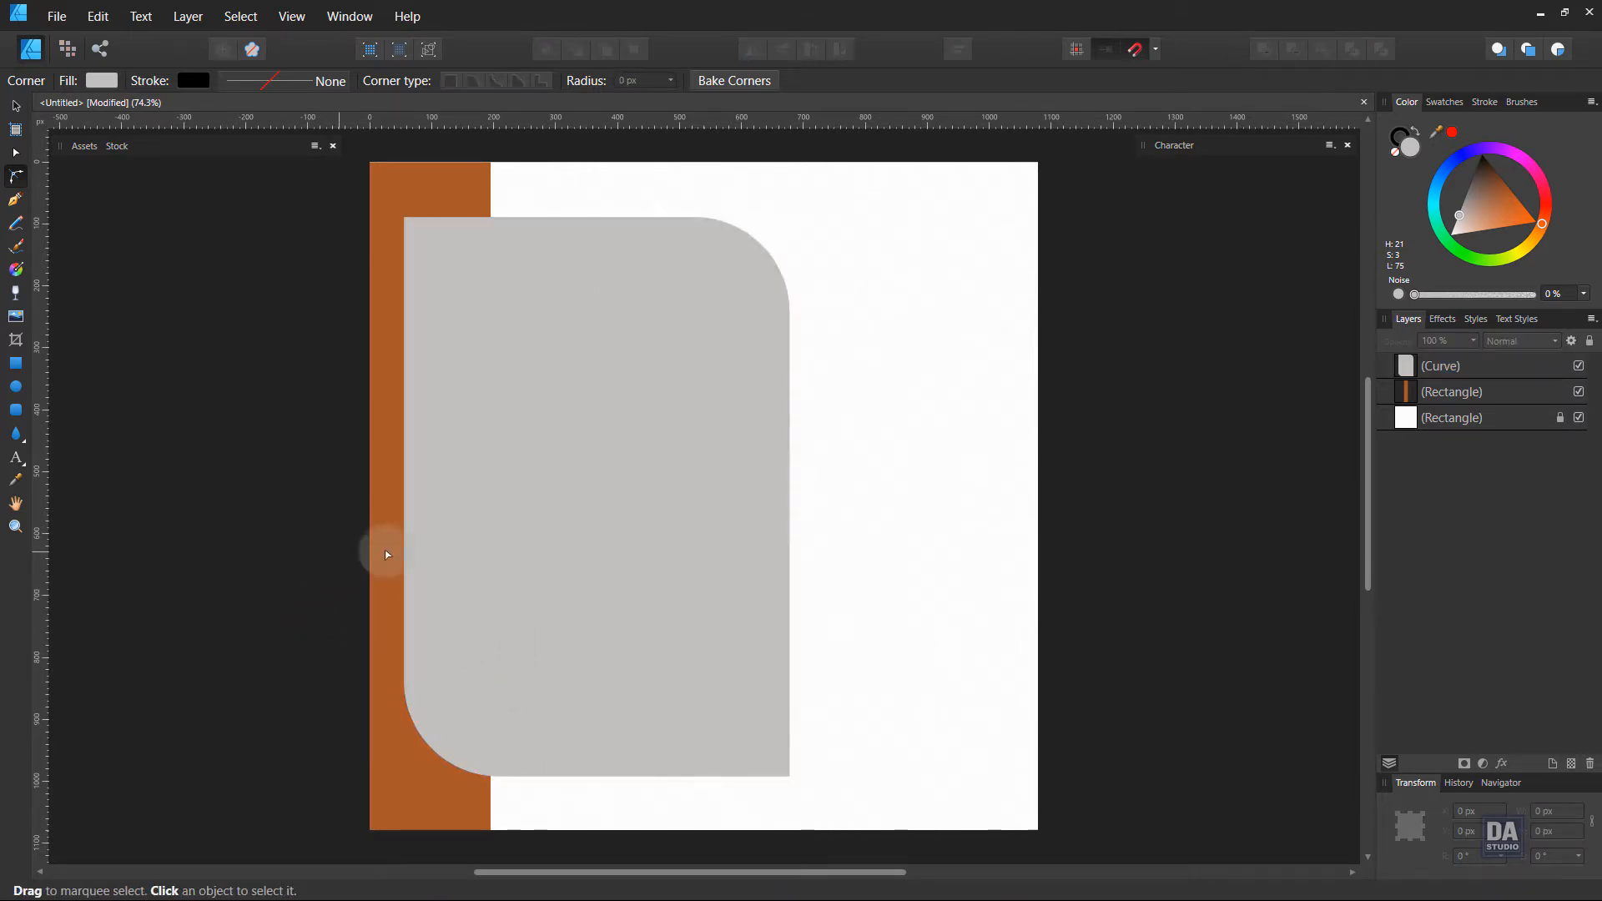
# Shift the grey shape left to about X 39 px and reduce its height to about 868 px around its centre.
pyautogui.press('v')
pyautogui.click(581, 556)
pyautogui.moveTo(641, 575); pyautogui.dragTo(632, 575)
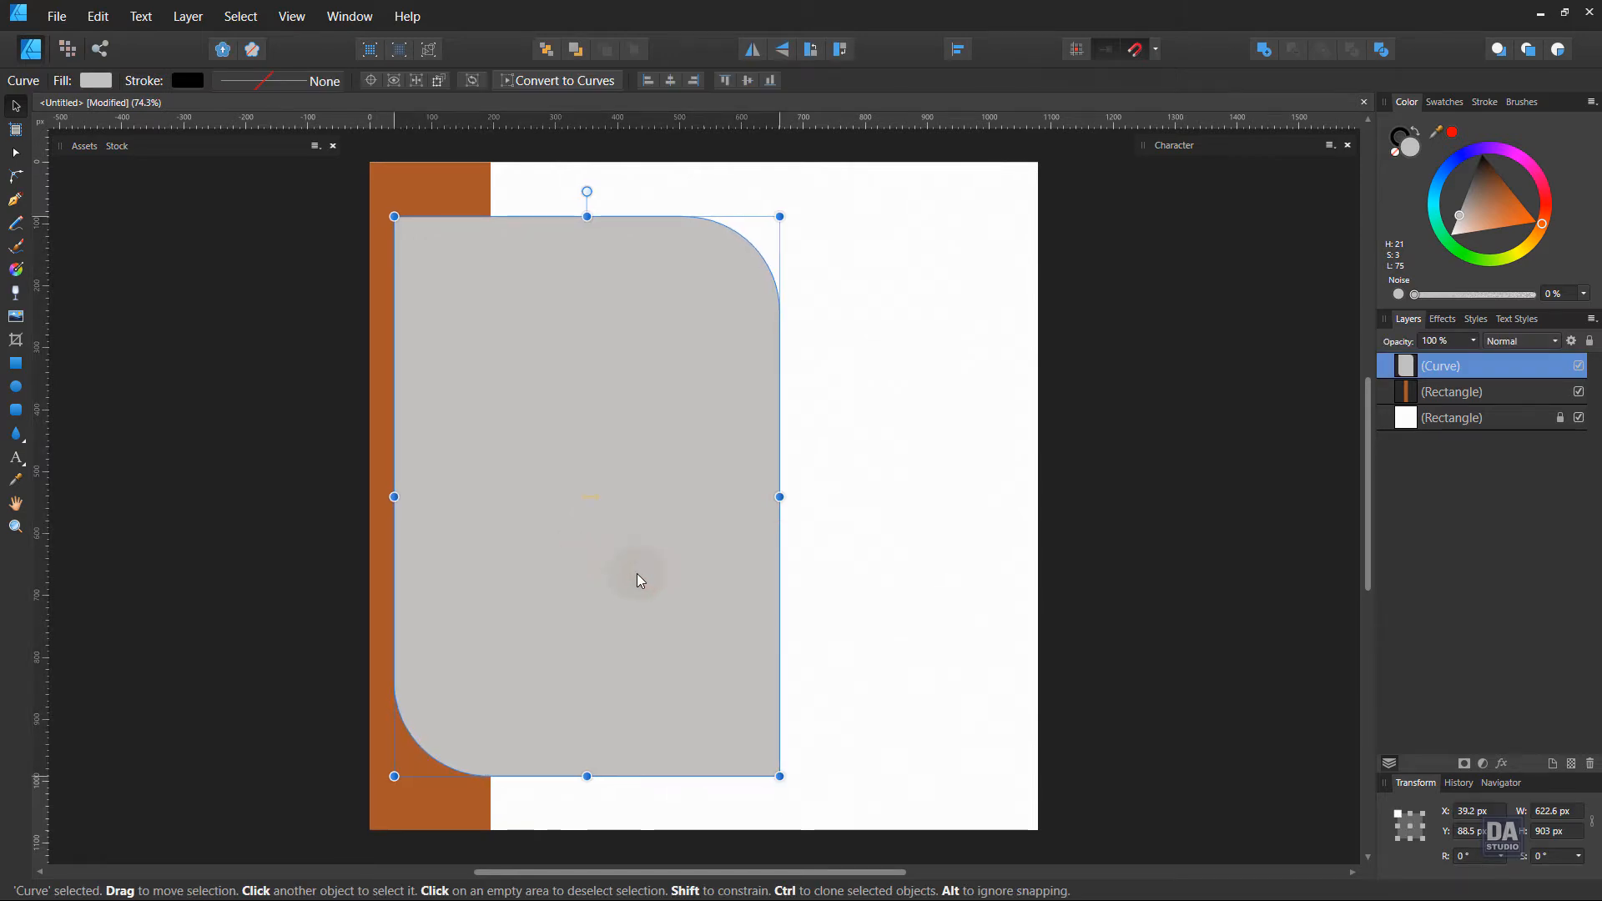
pyautogui.moveTo(586, 777); pyautogui.dragTo(587, 766)
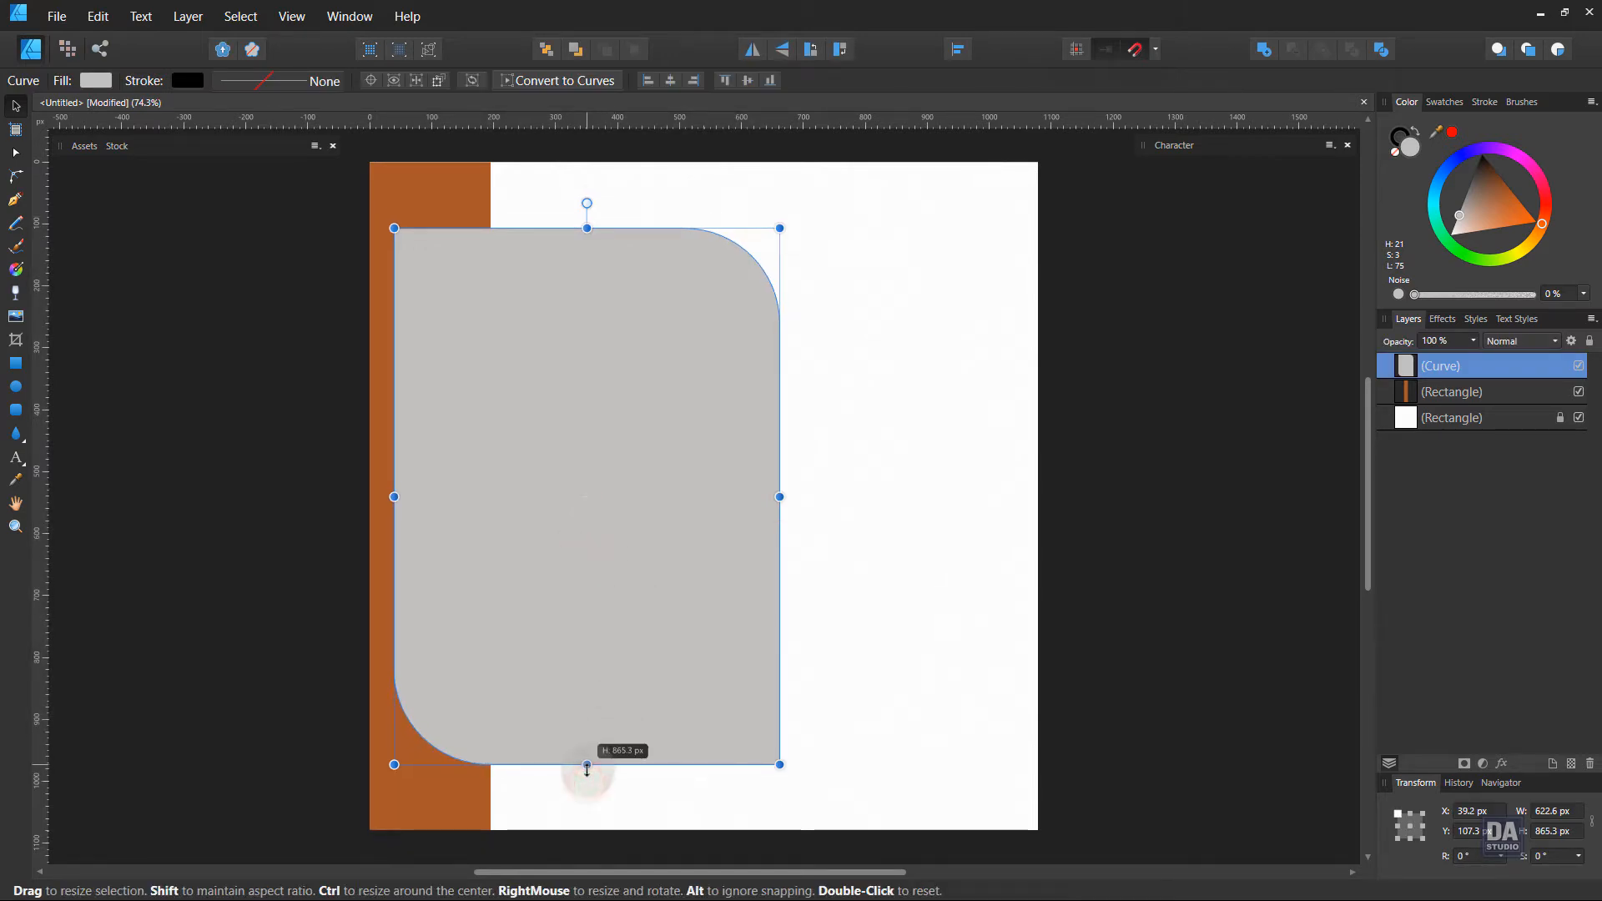
pyautogui.click(296, 653)
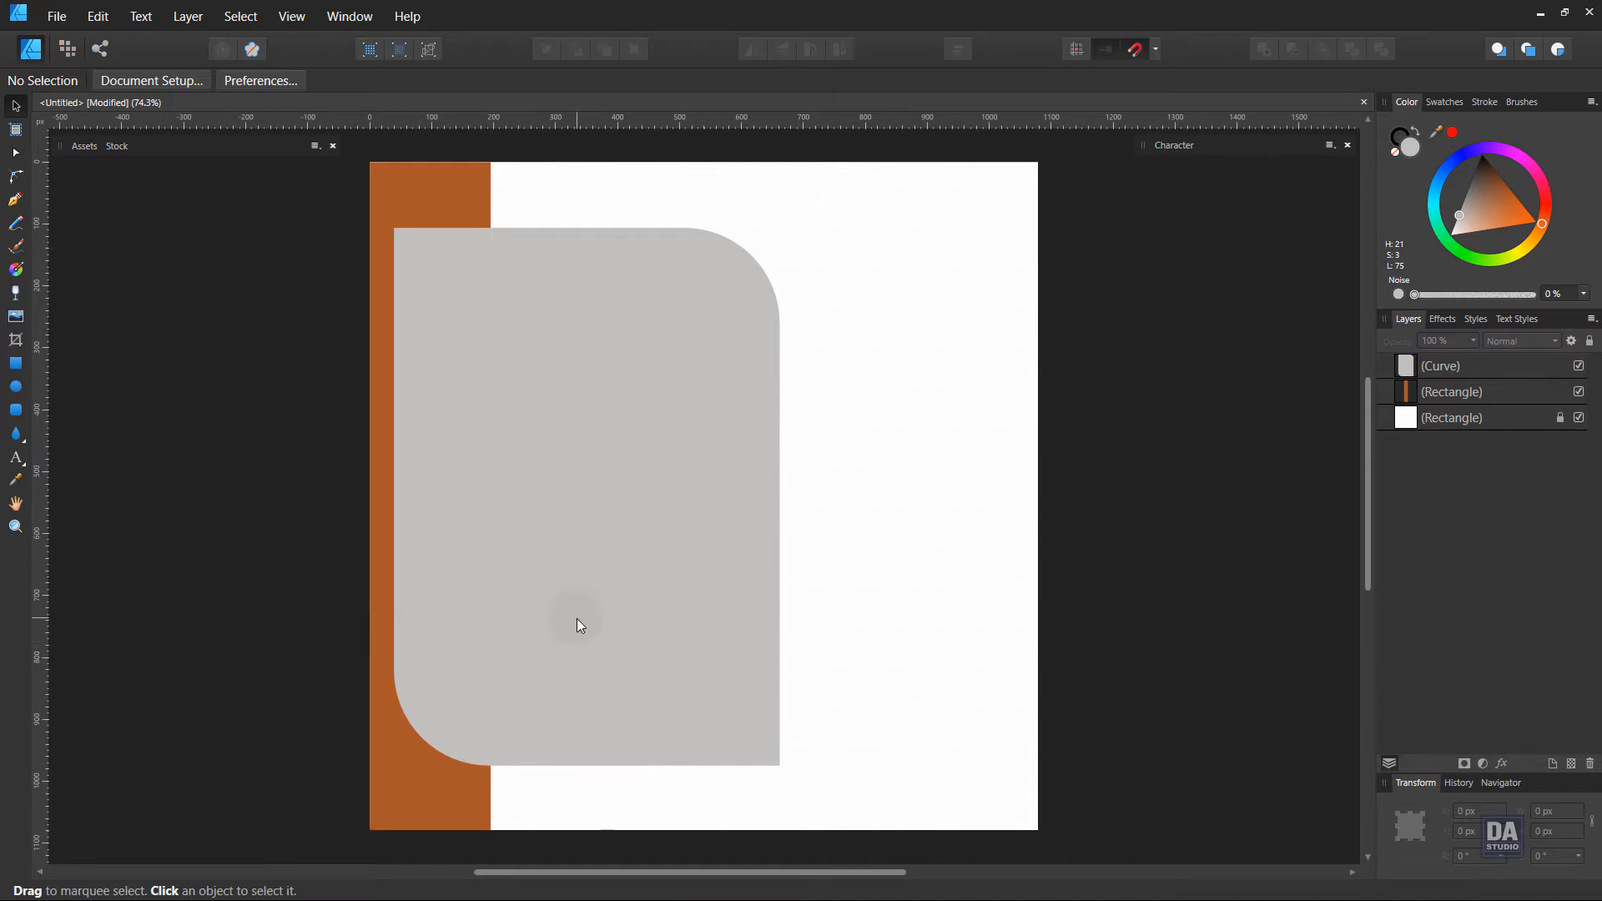
pyautogui.click(636, 617)
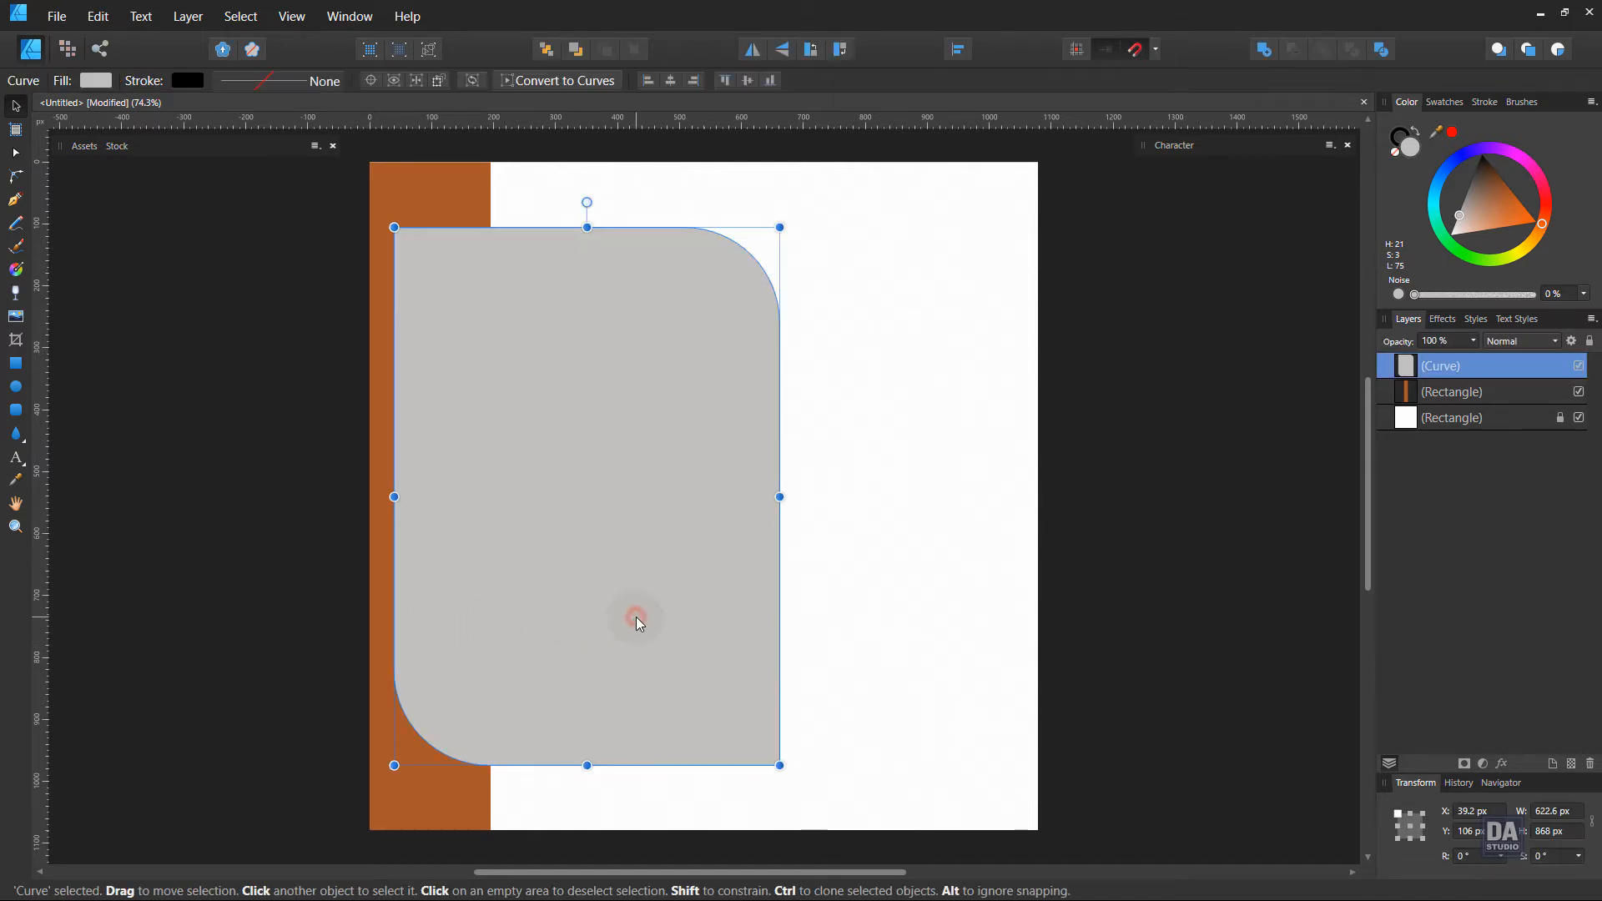
pyautogui.click(1072, 597)
pyautogui.moveTo(1019, 597); pyautogui.dragTo(1027, 600)
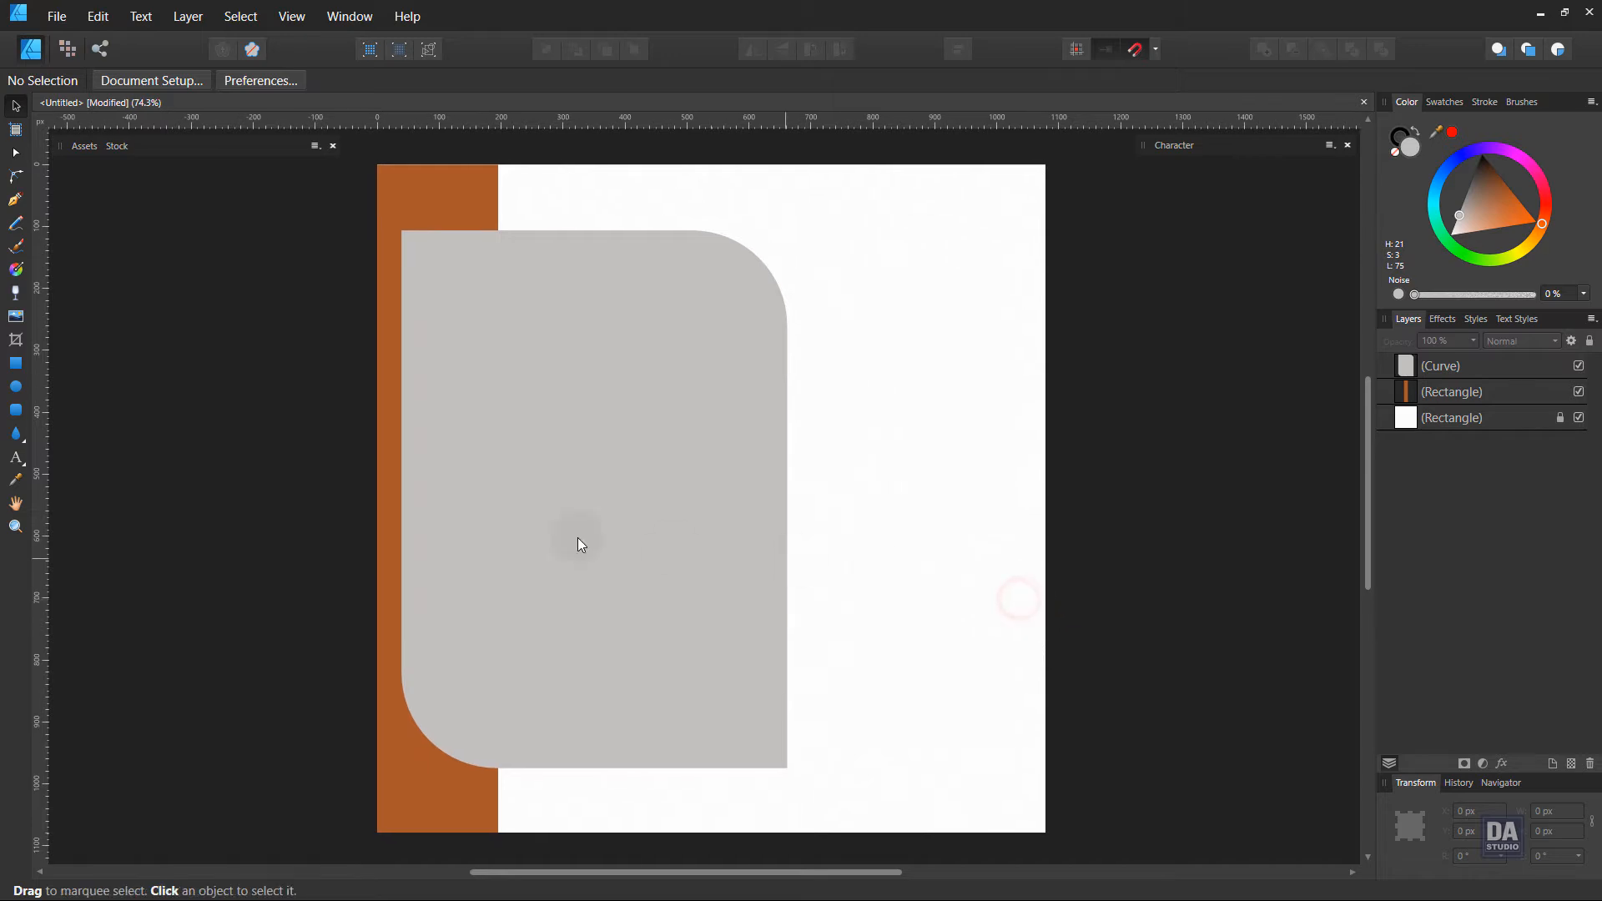
# Draw a thin vertical rectangle about 16 × 618 px on the grey shape and fill it white.
pyautogui.click(16, 363)
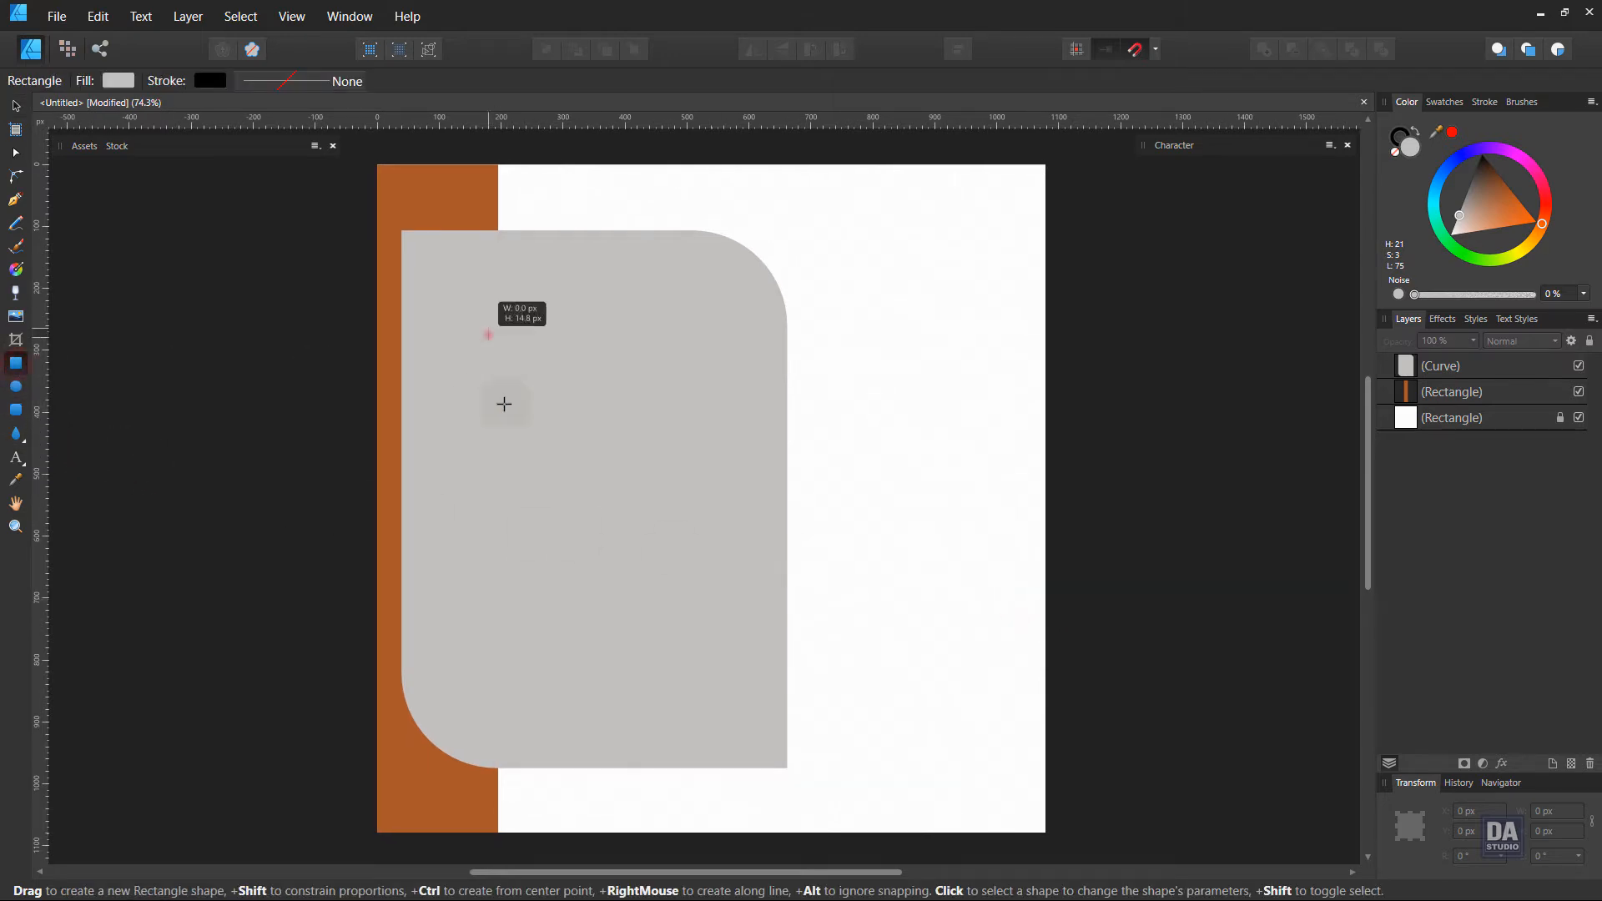
pyautogui.moveTo(504, 403); pyautogui.dragTo(498, 711)
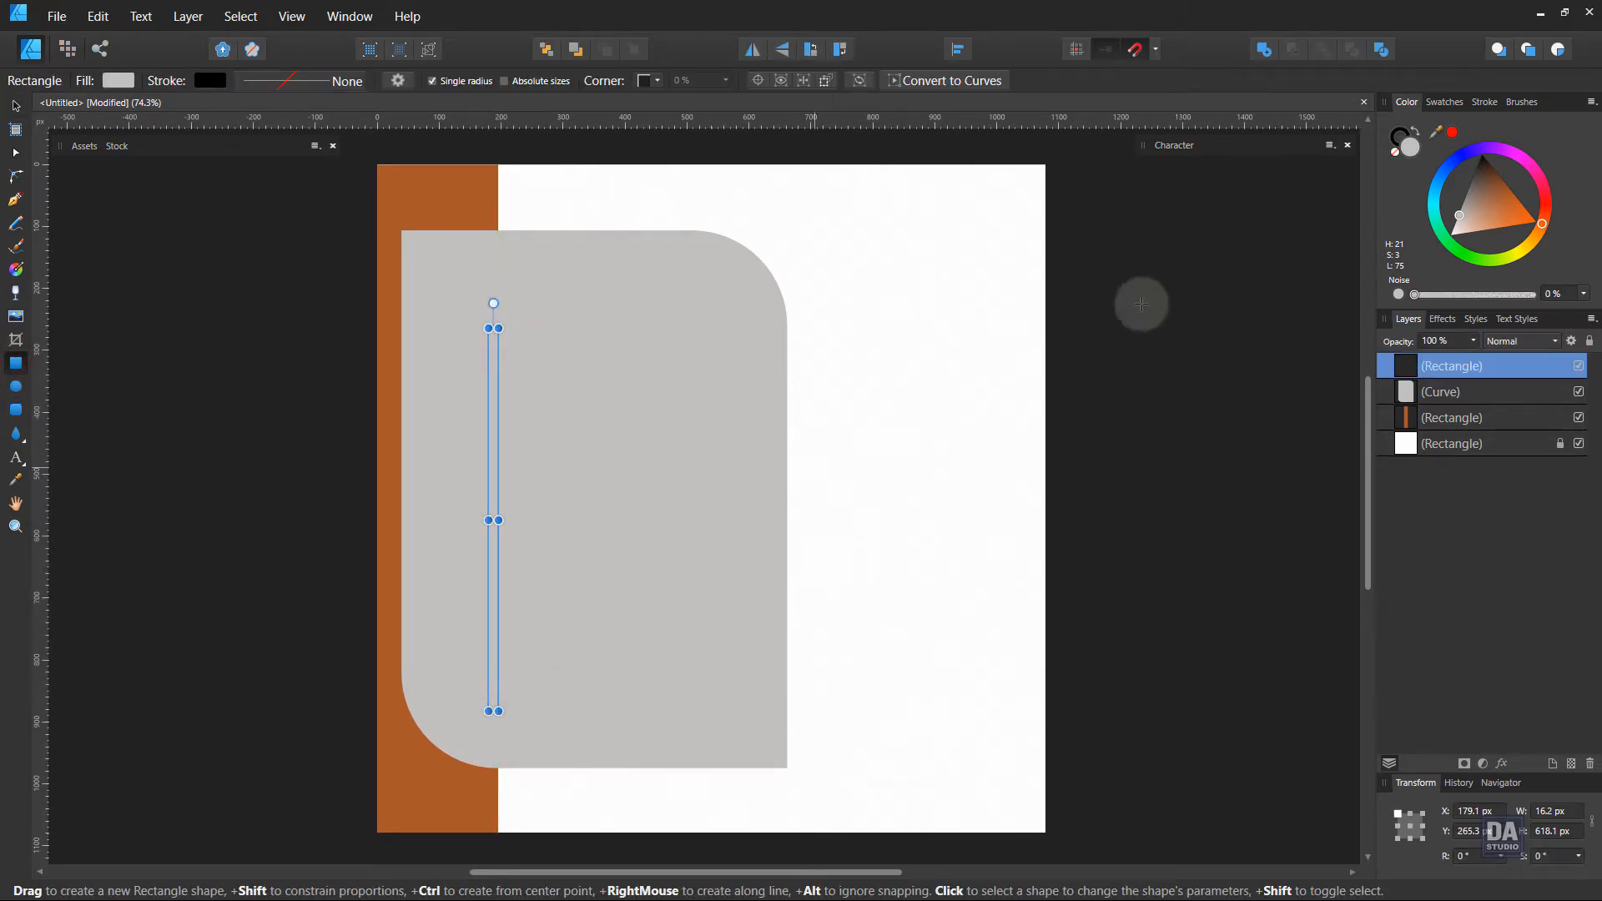
pyautogui.click(1450, 236)
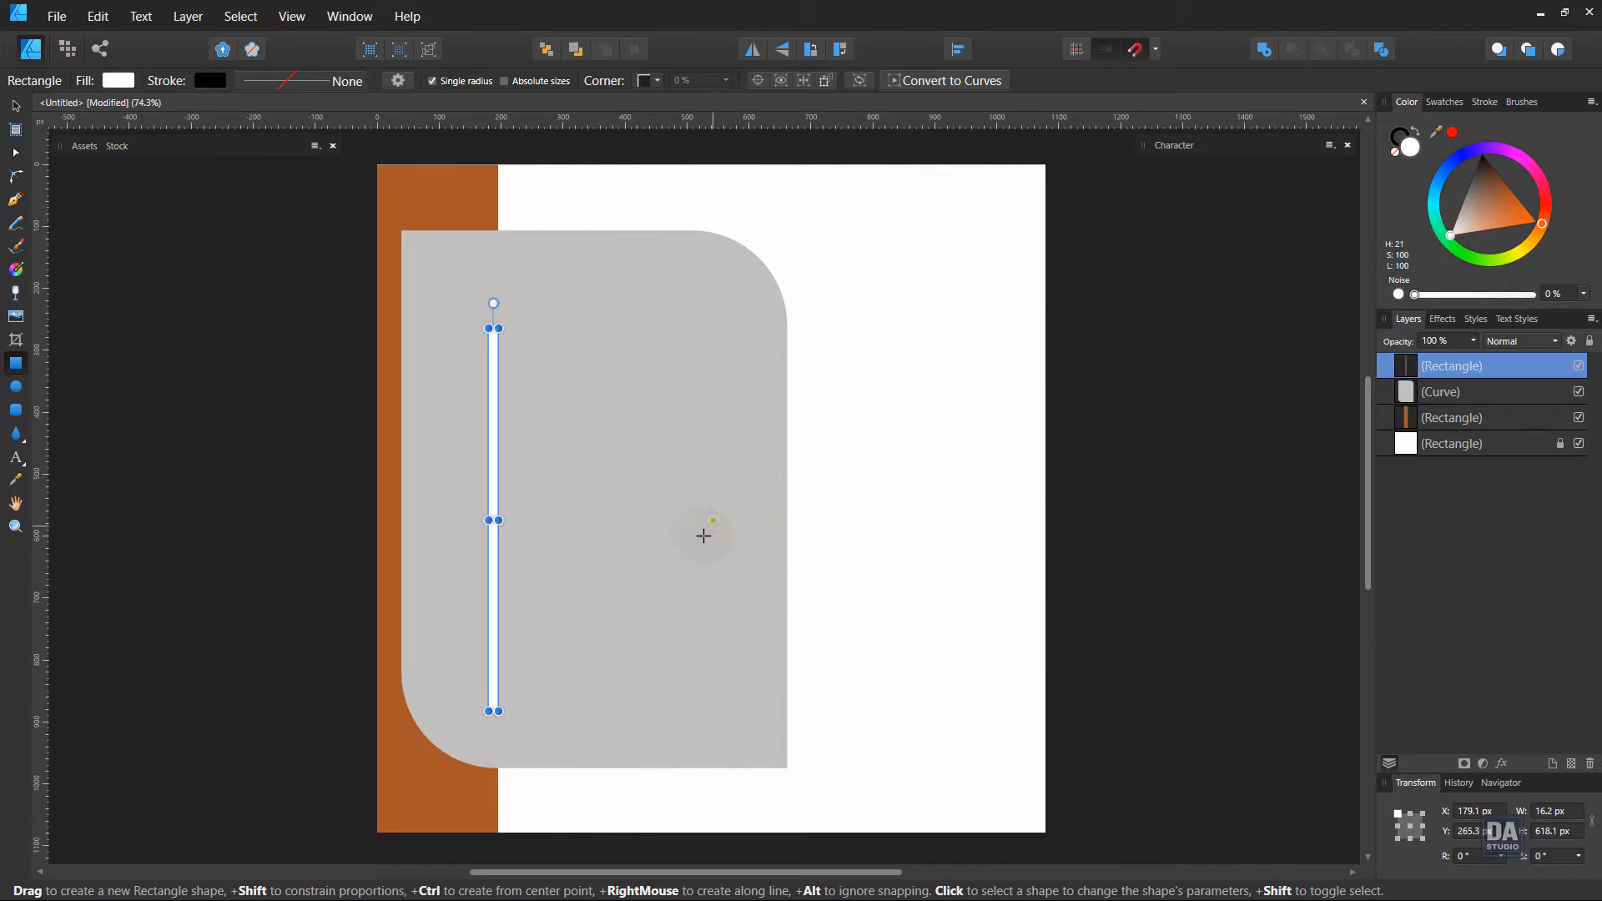
# Move the white stripe over the grey shape's upper-left corner, past the canvas's top edge, and shorten it to about 463 px.
pyautogui.press('v')
pyautogui.moveTo(495, 603); pyautogui.dragTo(423, 406)
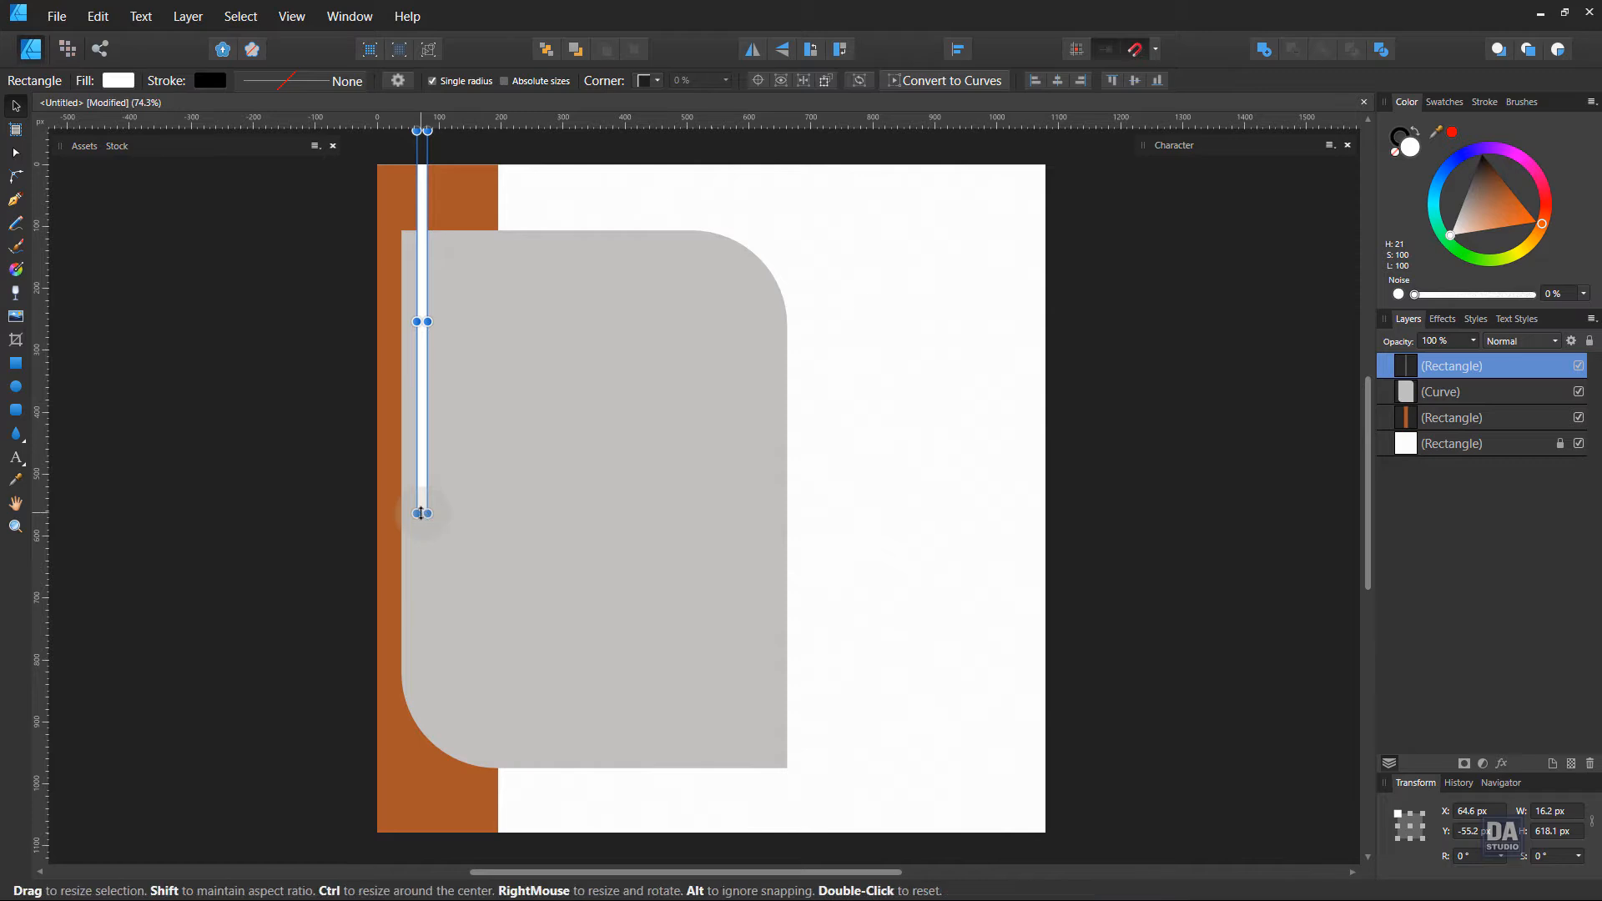
pyautogui.moveTo(421, 513); pyautogui.dragTo(419, 417)
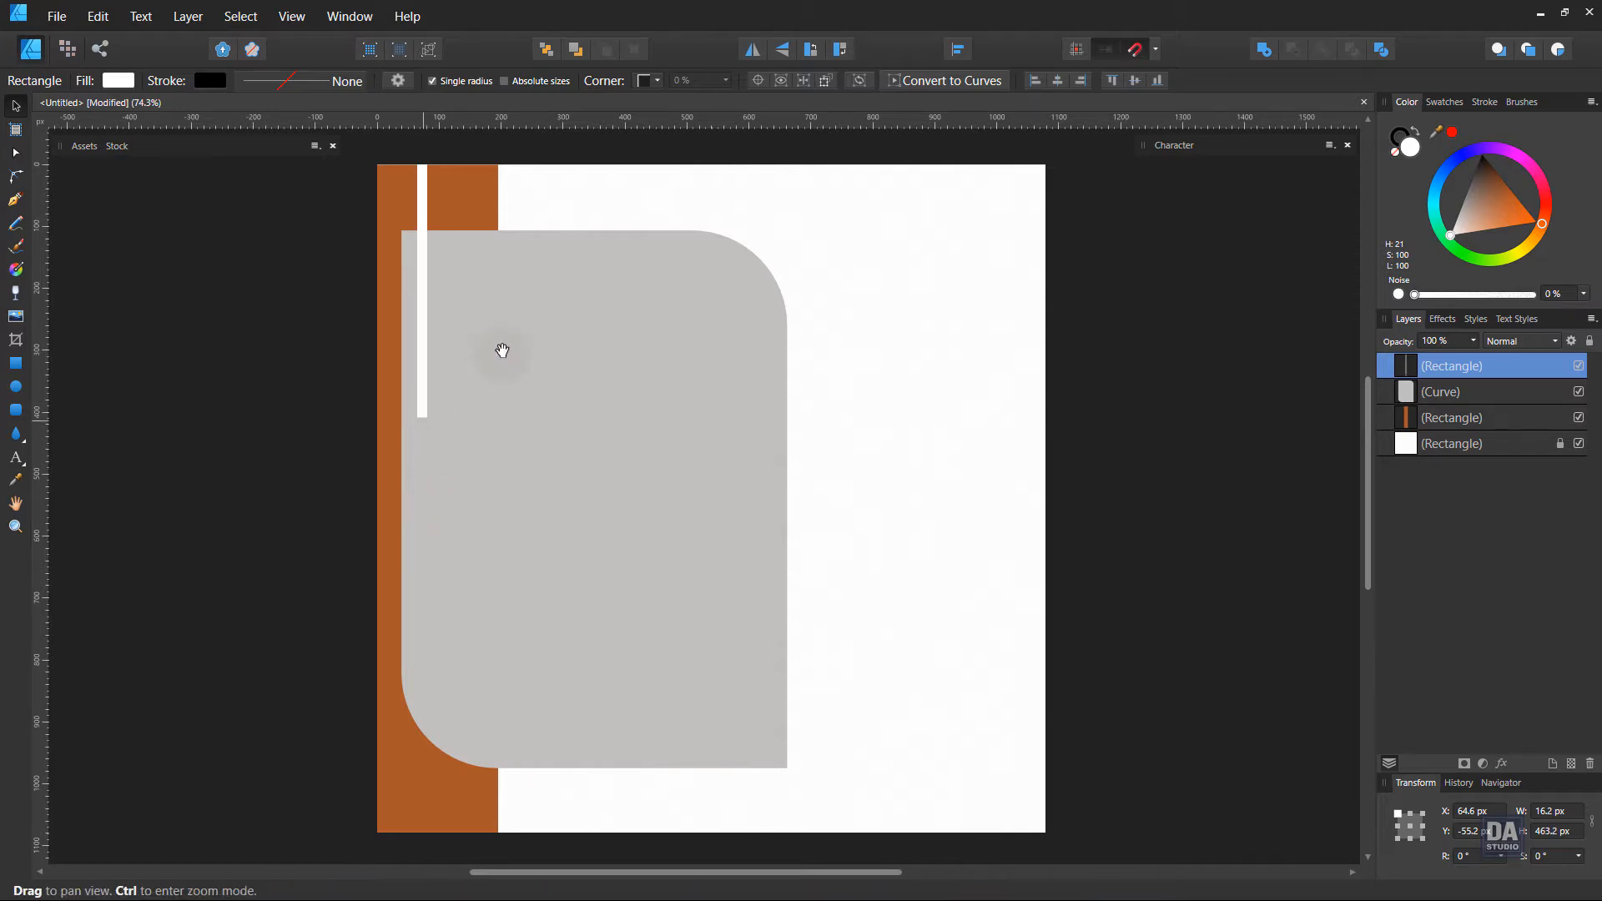
# Duplicate the white stripe twice to its right at equal offsets of about 25 px.
pyautogui.moveTo(502, 351); pyautogui.dragTo(523, 466)
pyautogui.moveTo(420, 392); pyautogui.dragTo(619, 394)
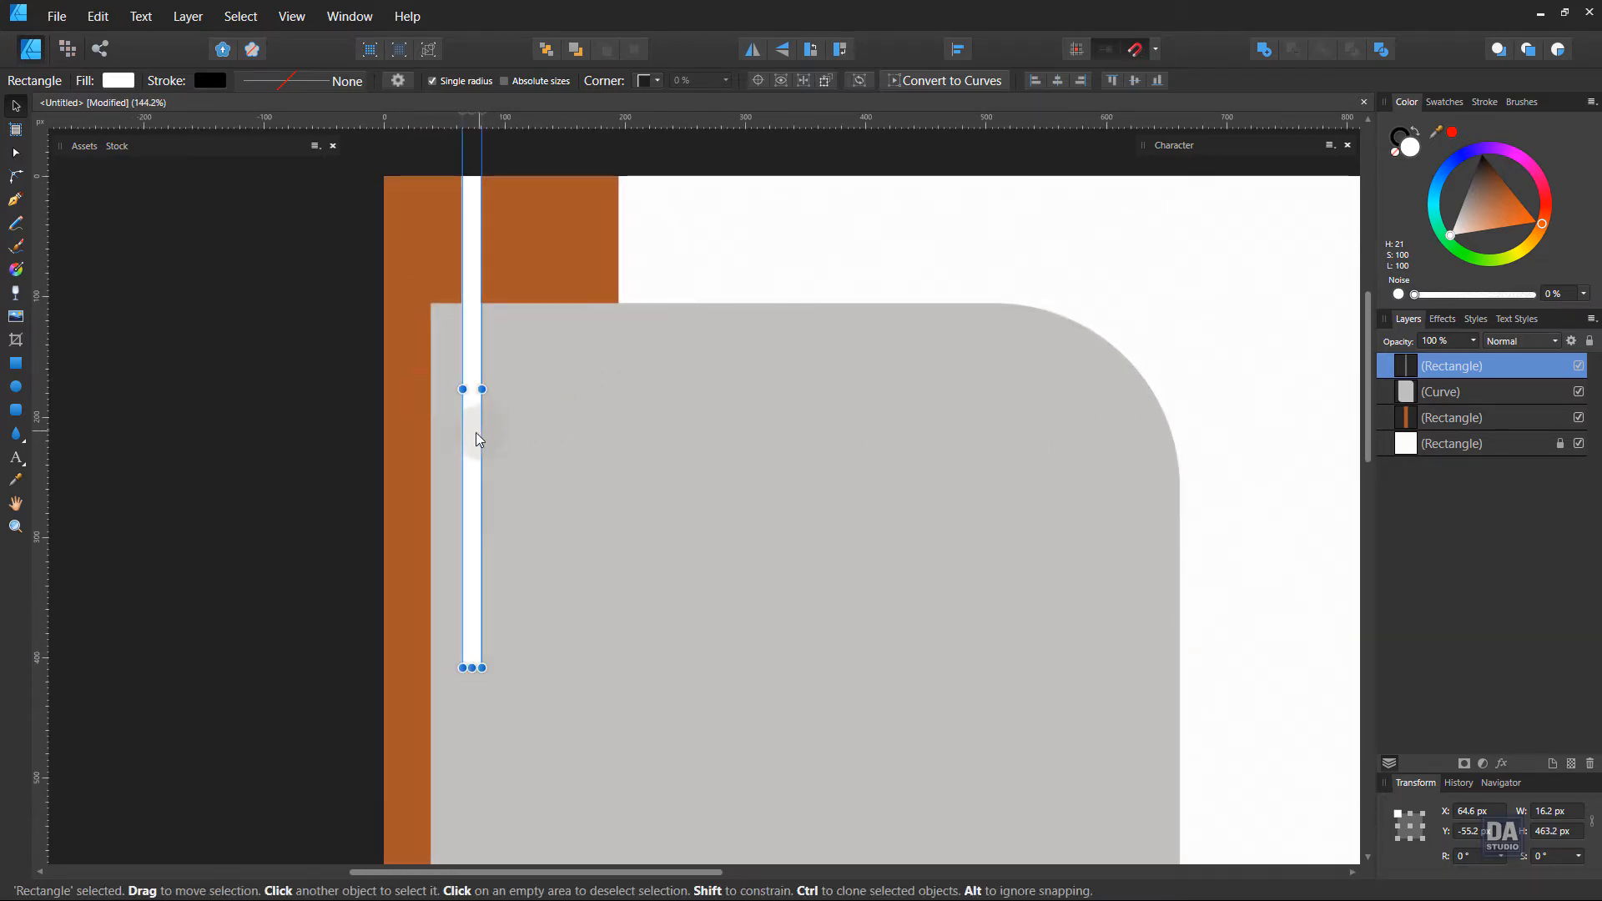
pyautogui.moveTo(475, 433); pyautogui.dragTo(507, 432)
pyautogui.hotkey('ctrl', 'j')
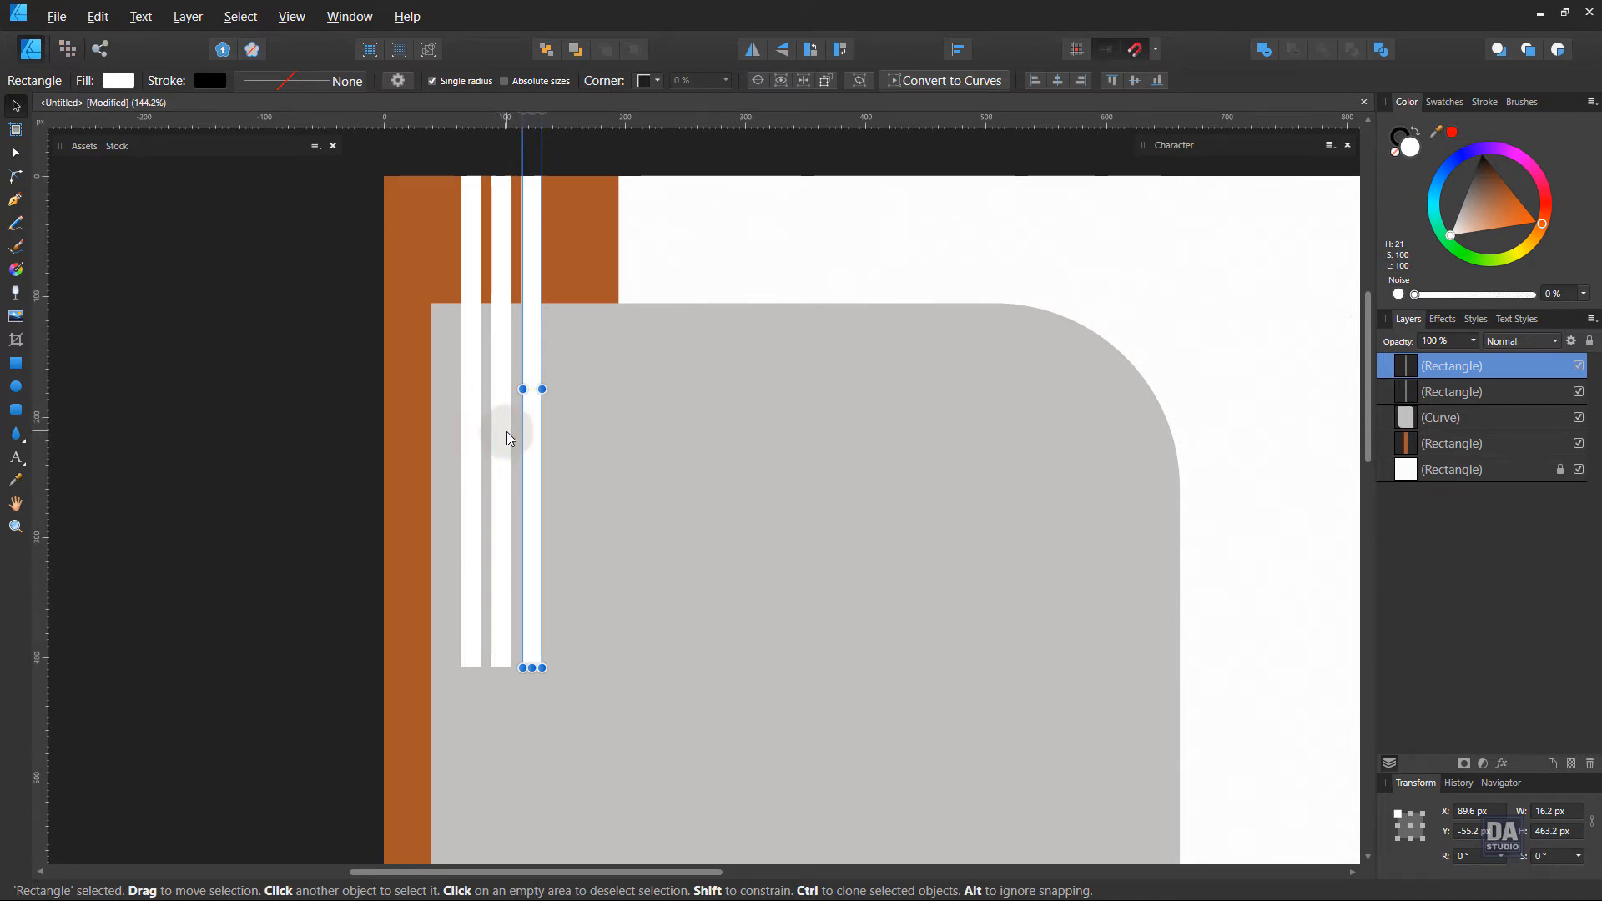
# Group the three white stripes.
pyautogui.keyDown('shift'); pyautogui.click(1425, 398); pyautogui.keyUp('shift')
pyautogui.keyDown('shift'); pyautogui.click(1433, 418); pyautogui.keyUp('shift')
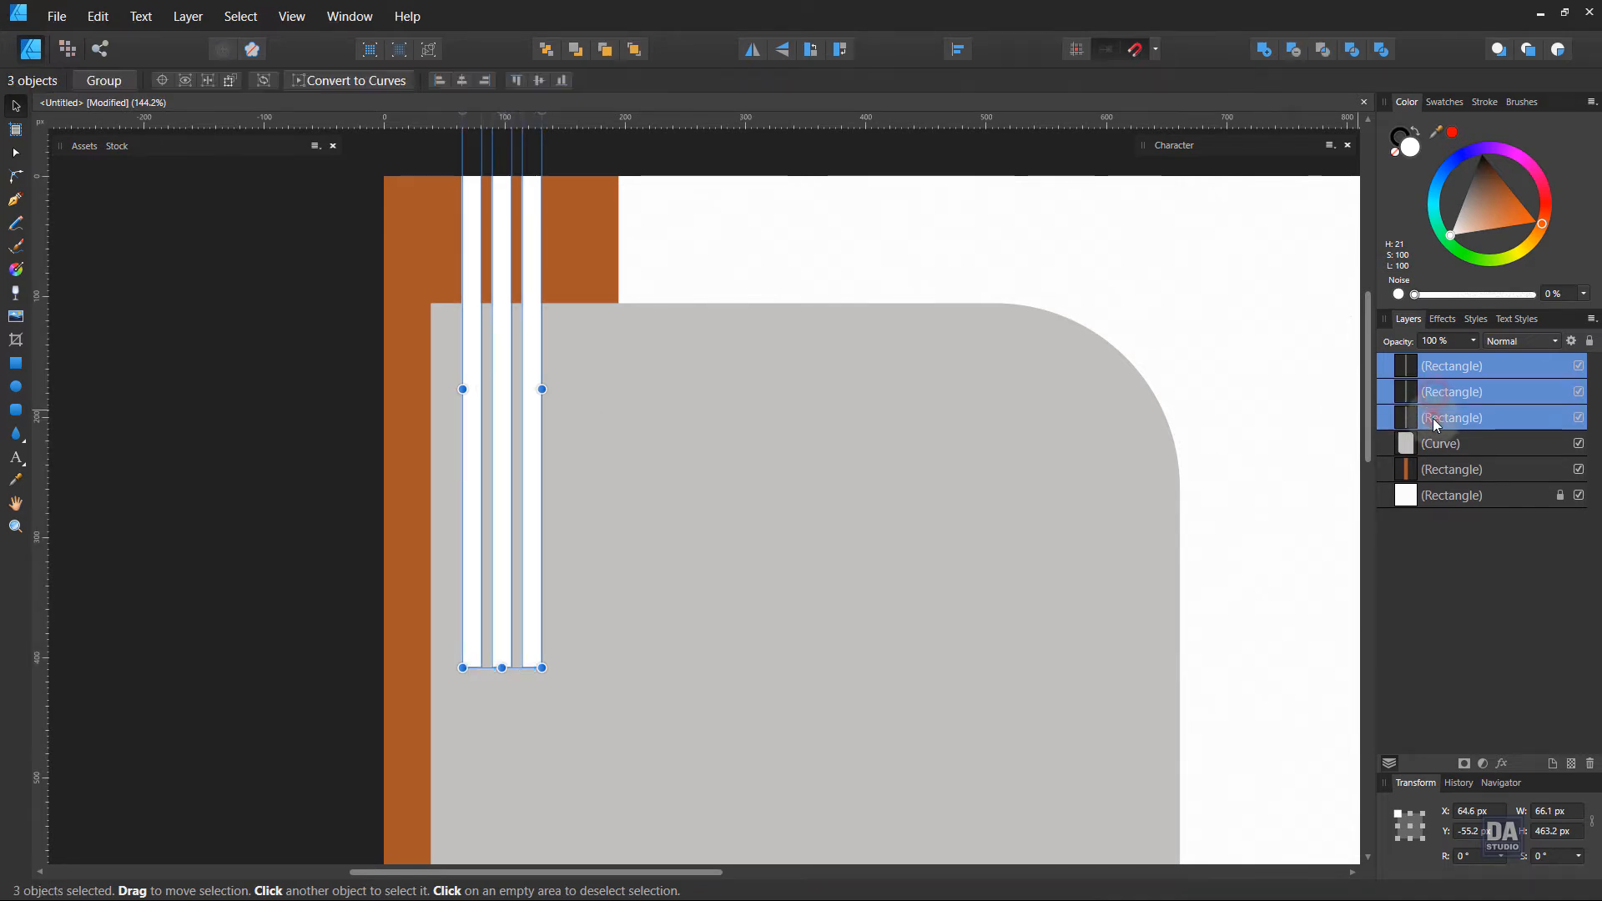
pyautogui.rightClick(1450, 417)
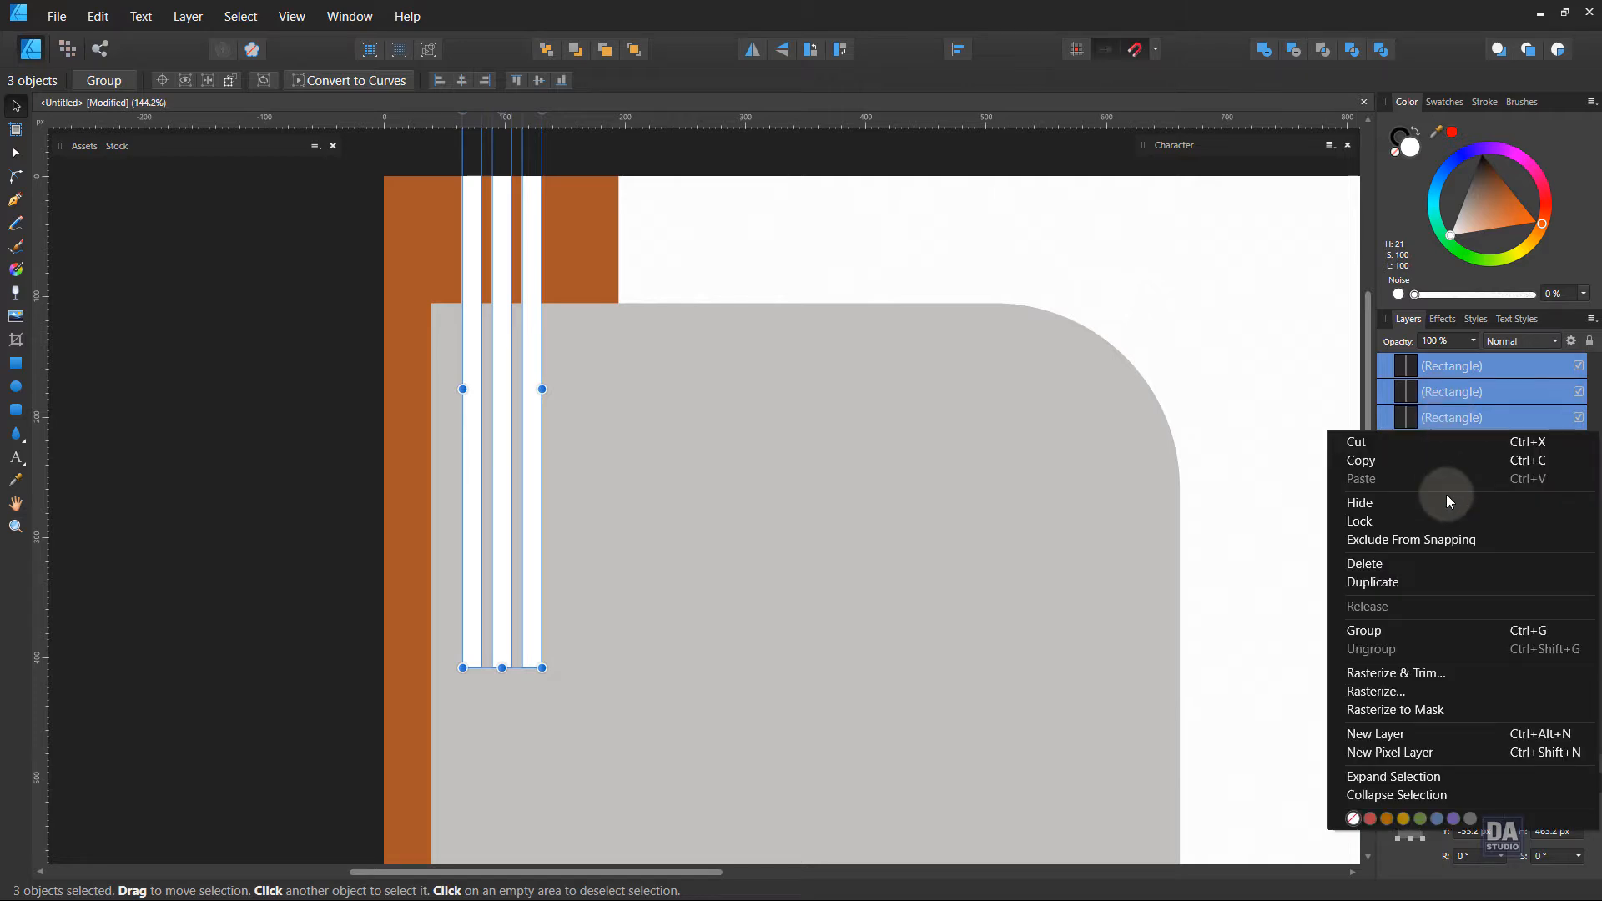
pyautogui.click(1420, 637)
pyautogui.click(202, 520)
# Place a copy of the stripe group on the empty white area right of the grey shape.
pyautogui.moveTo(718, 558); pyautogui.dragTo(308, 446)
pyautogui.moveTo(918, 667); pyautogui.dragTo(738, 482)
pyautogui.keyDown('ctrl'); pyautogui.click(633, 504); pyautogui.keyUp('ctrl')
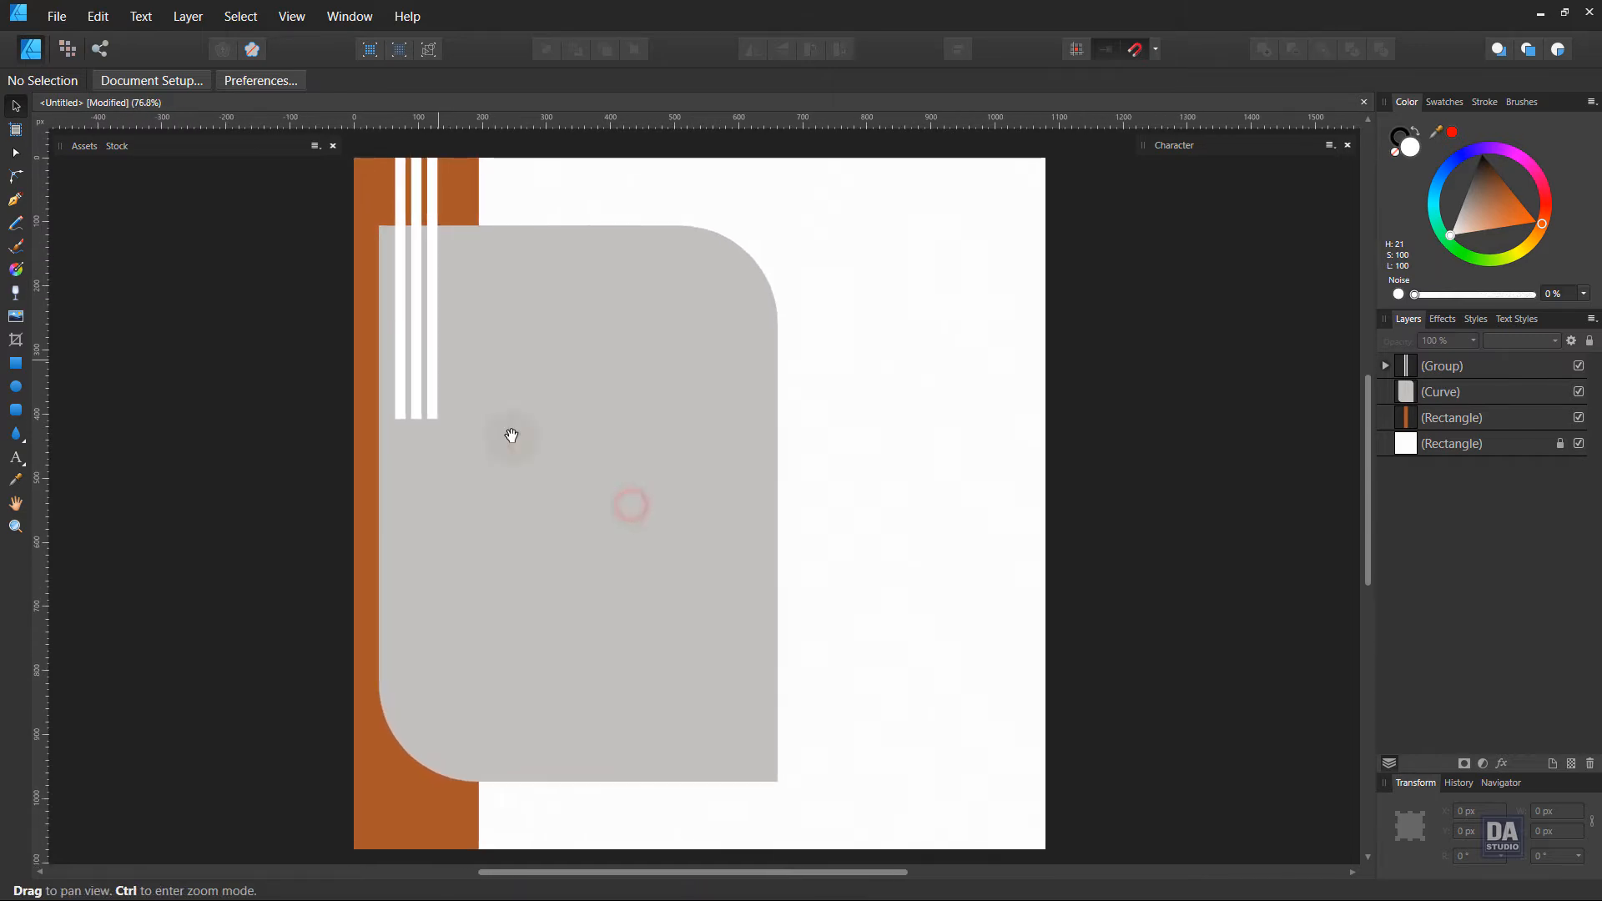
pyautogui.press('v')
pyautogui.click(433, 410)
pyautogui.moveTo(433, 409); pyautogui.dragTo(940, 649)
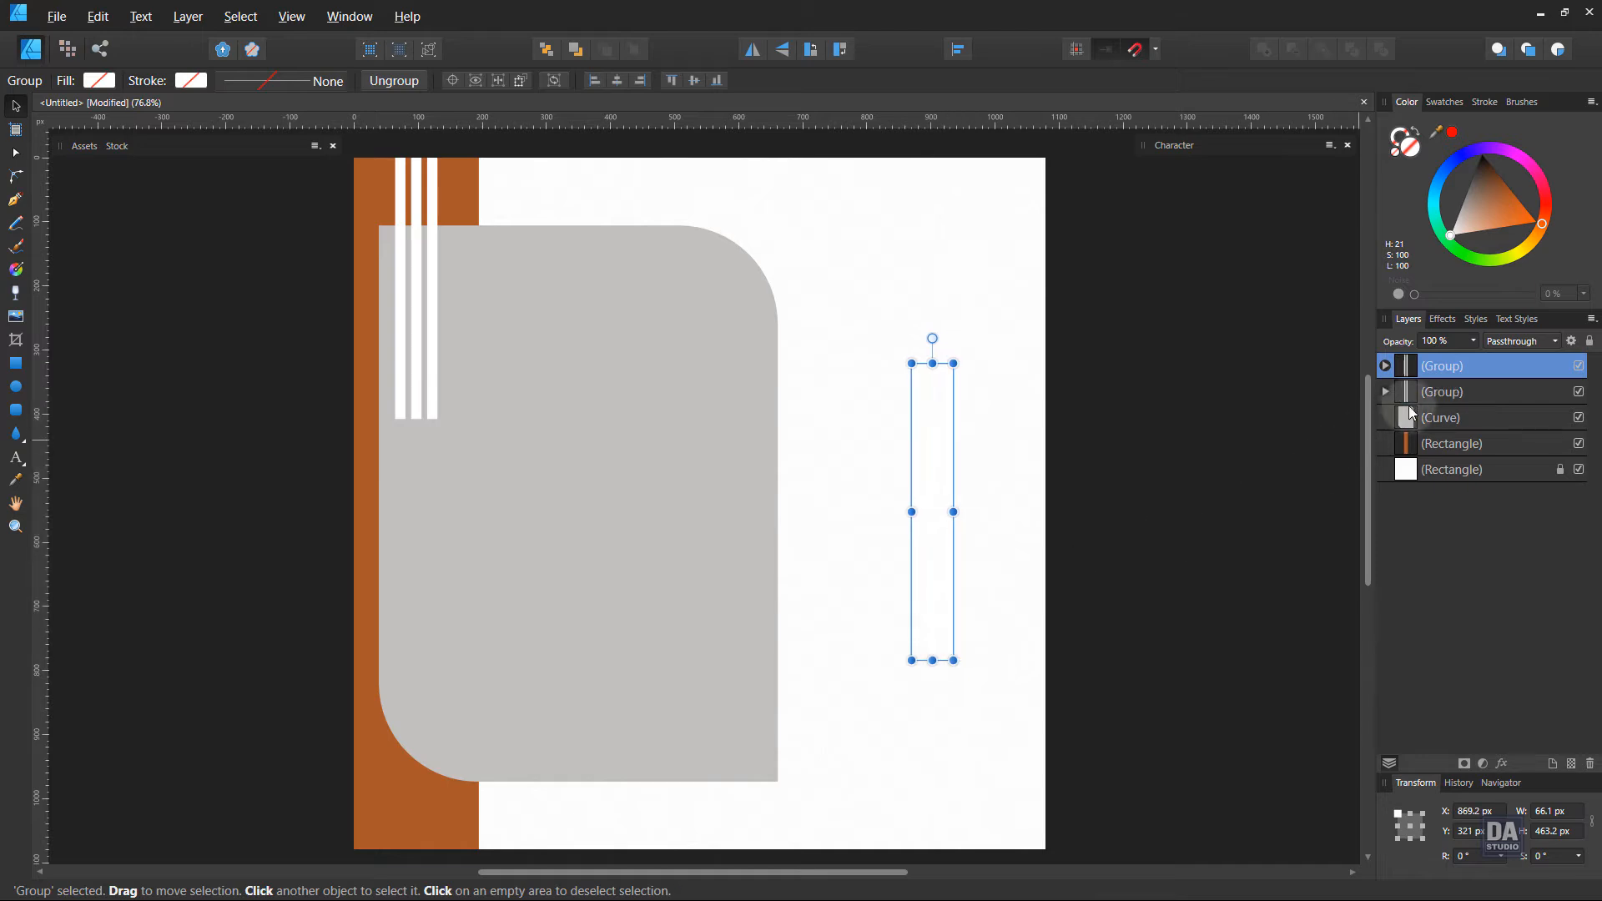
# Fill the copied stripe group with the recent dark orange, nudge it up and left, and enlarge it slightly.
pyautogui.click(1444, 102)
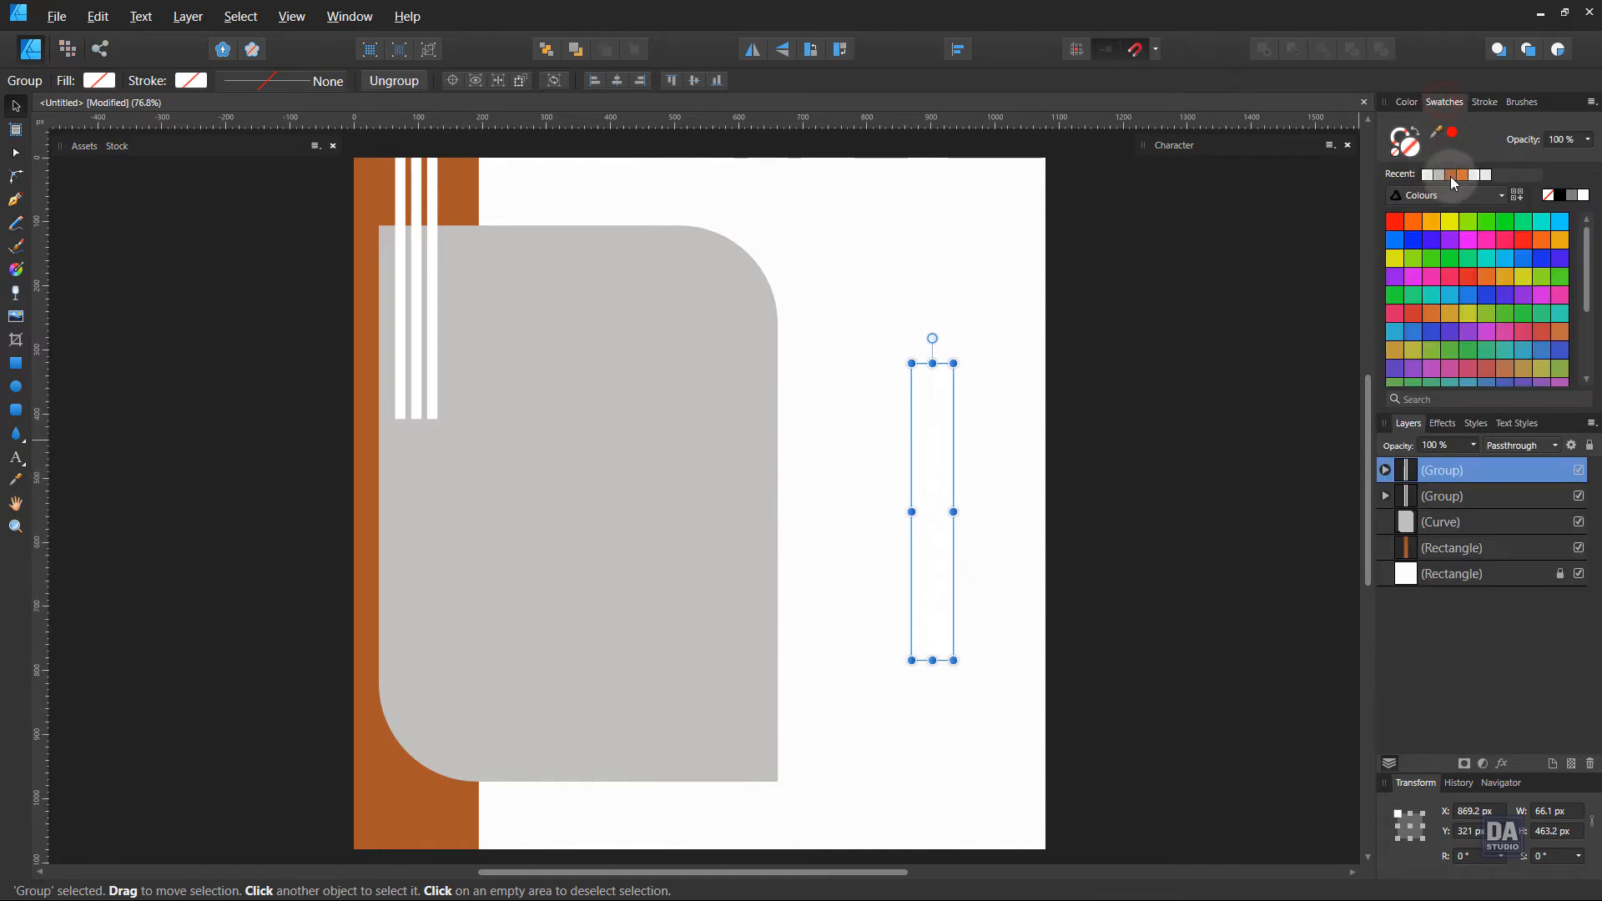
pyautogui.click(1450, 175)
pyautogui.moveTo(933, 514); pyautogui.dragTo(920, 517)
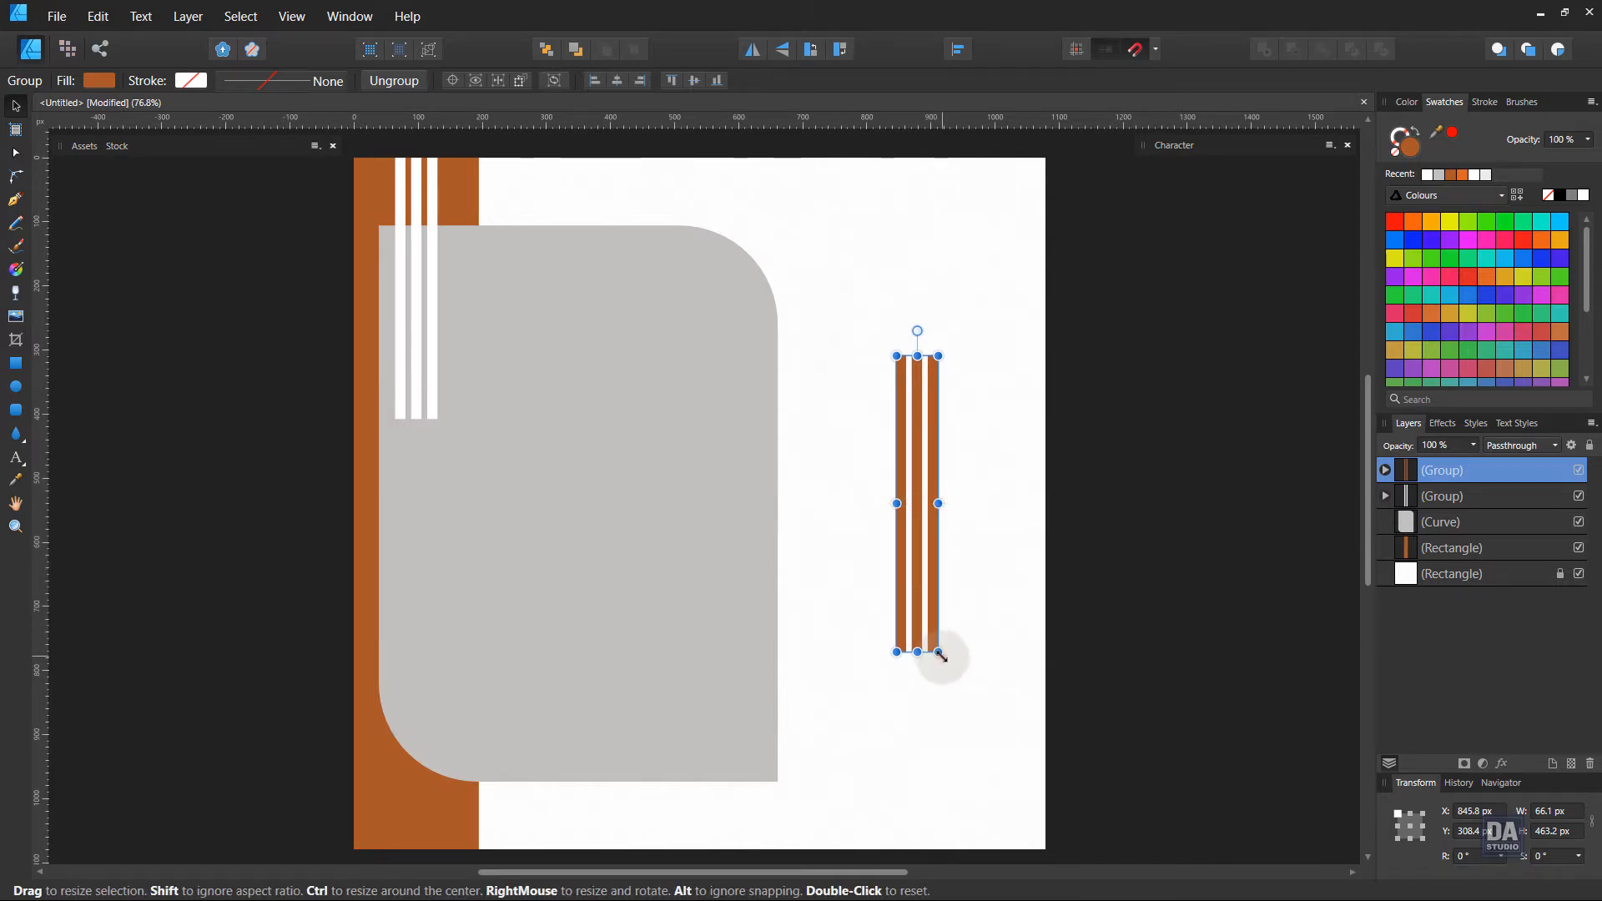
pyautogui.moveTo(941, 655)
pyautogui.mouseDown()
pyautogui.moveTo(962, 673)
pyautogui.moveTo(938, 667)
pyautogui.moveTo(948, 646)
pyautogui.mouseUp()
pyautogui.click(1093, 658)
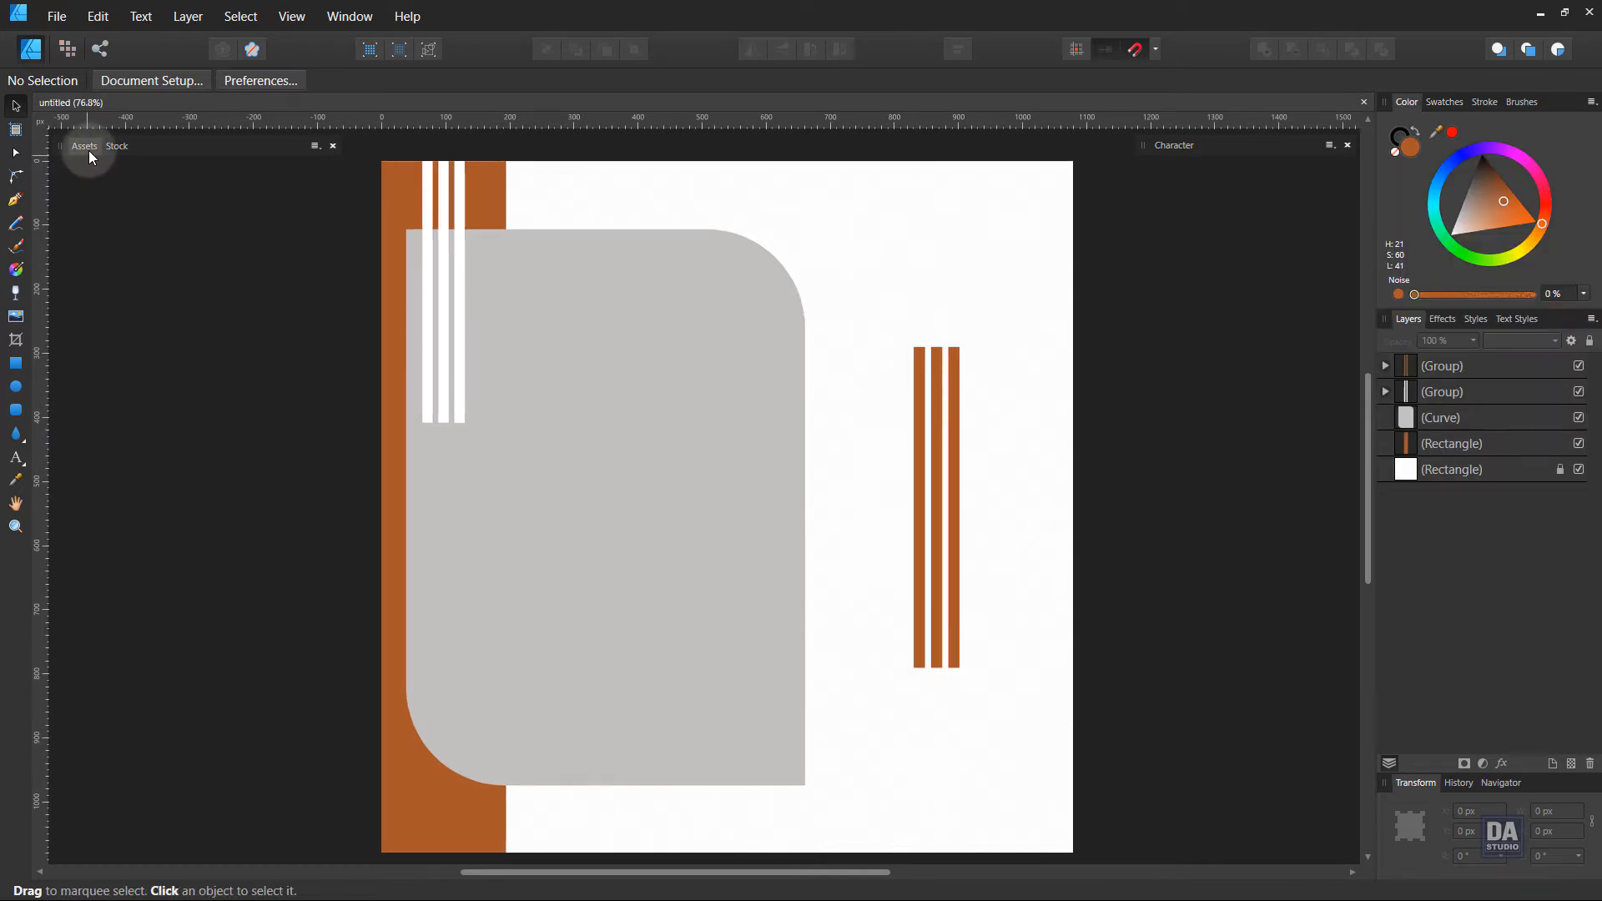
# Add the "NEW ARRIVALS" text asset from Sample Text Set 2 onto the grey shape.
pyautogui.click(87, 148)
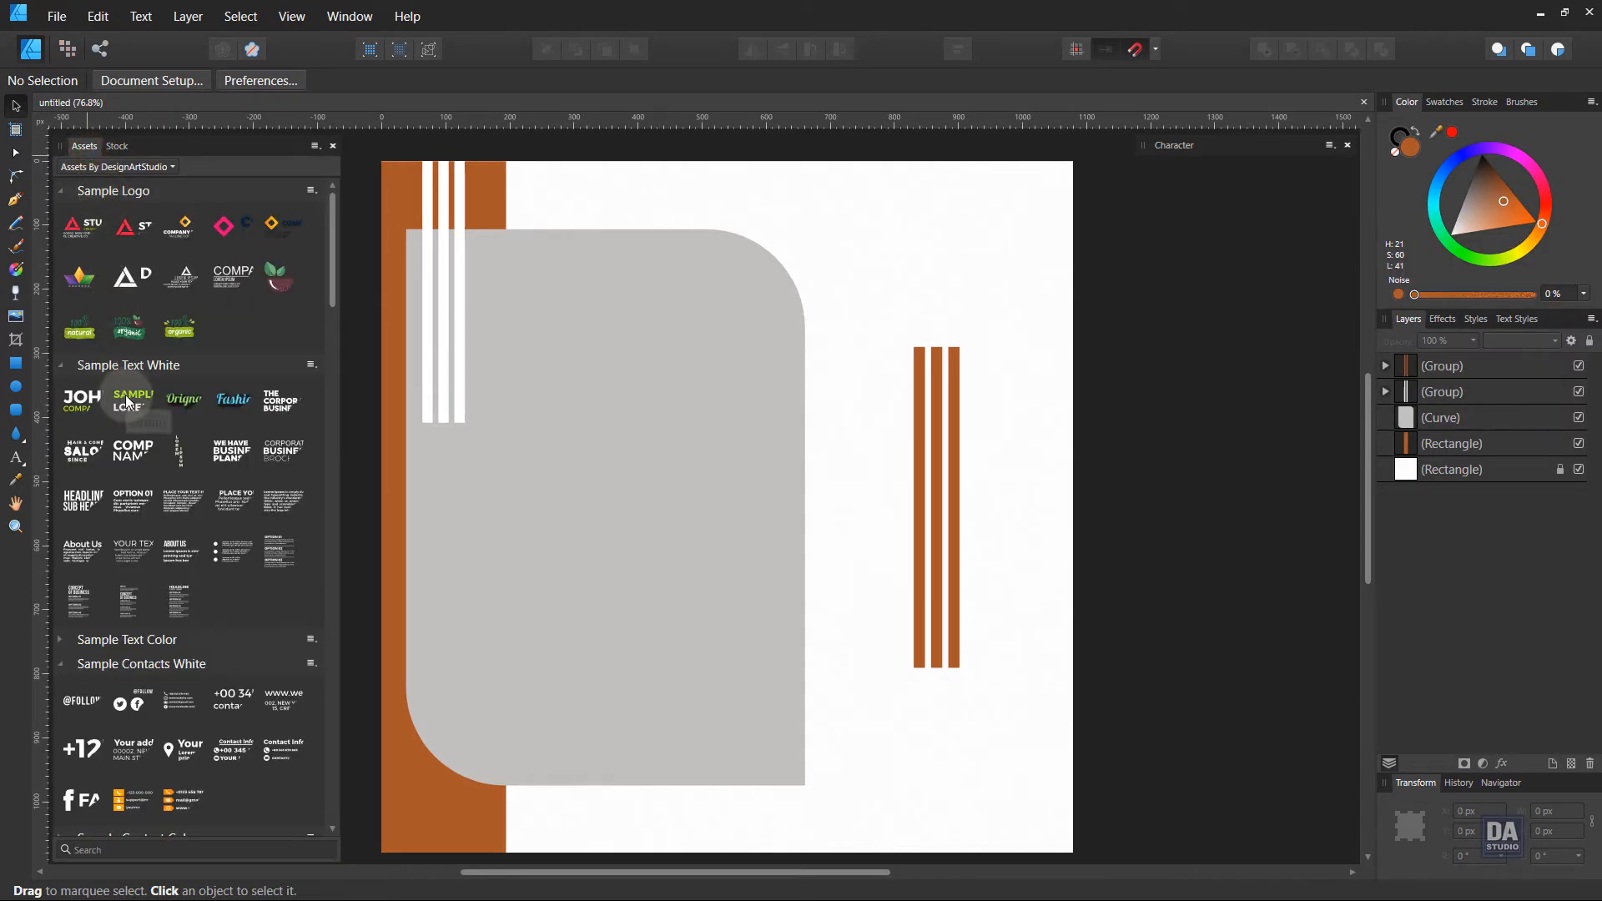
pyautogui.scroll(-4, 139, 486)
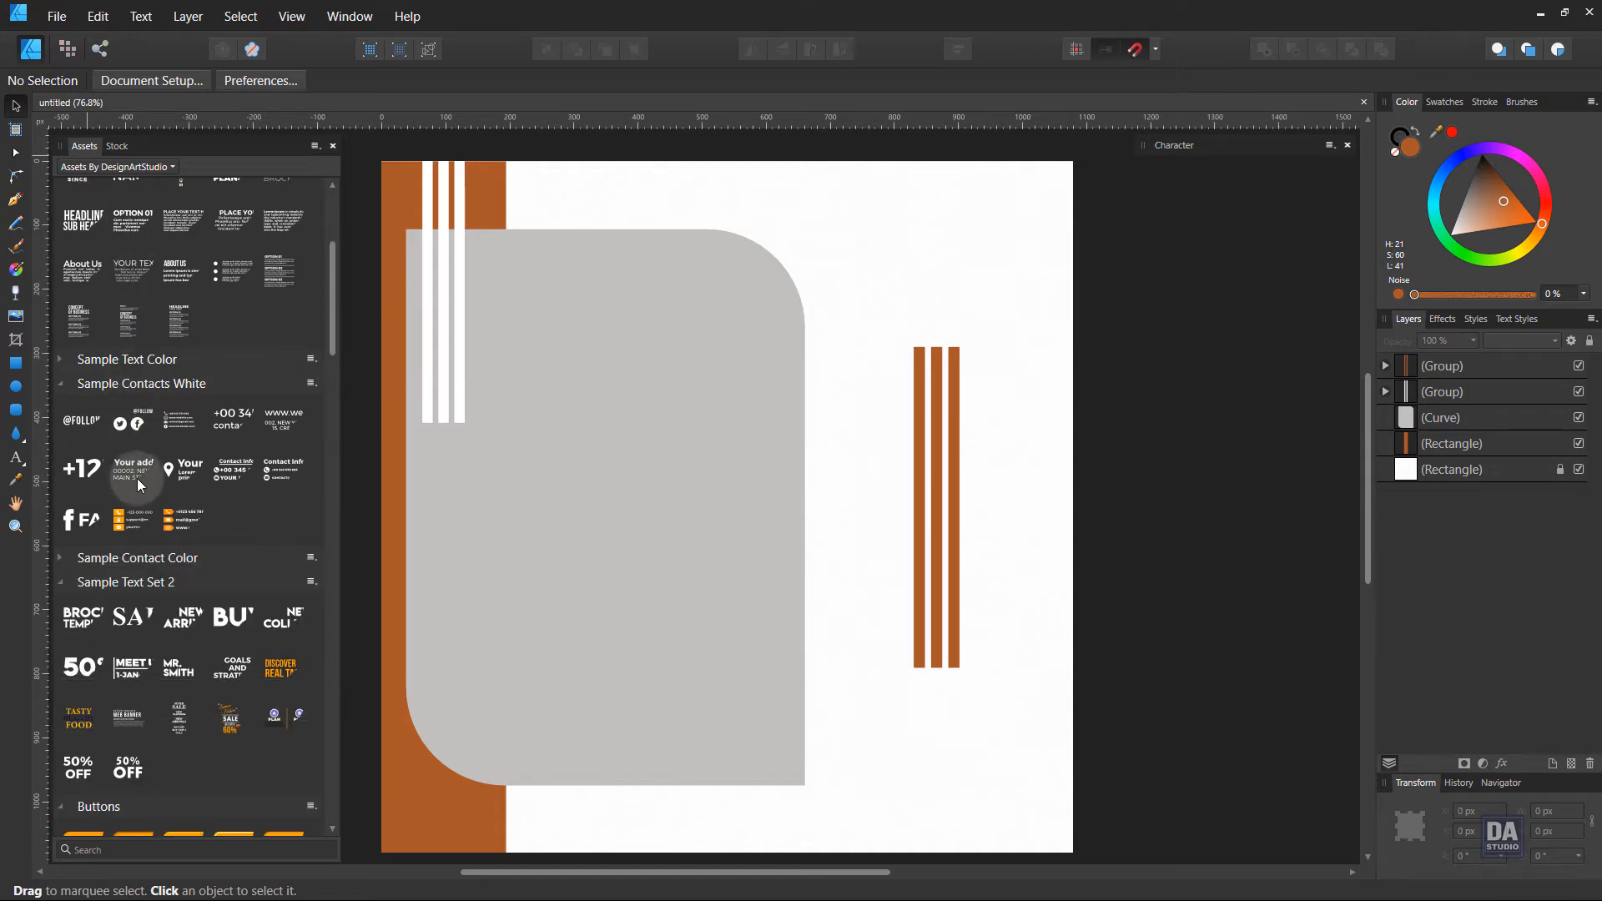
pyautogui.moveTo(183, 617); pyautogui.dragTo(612, 509)
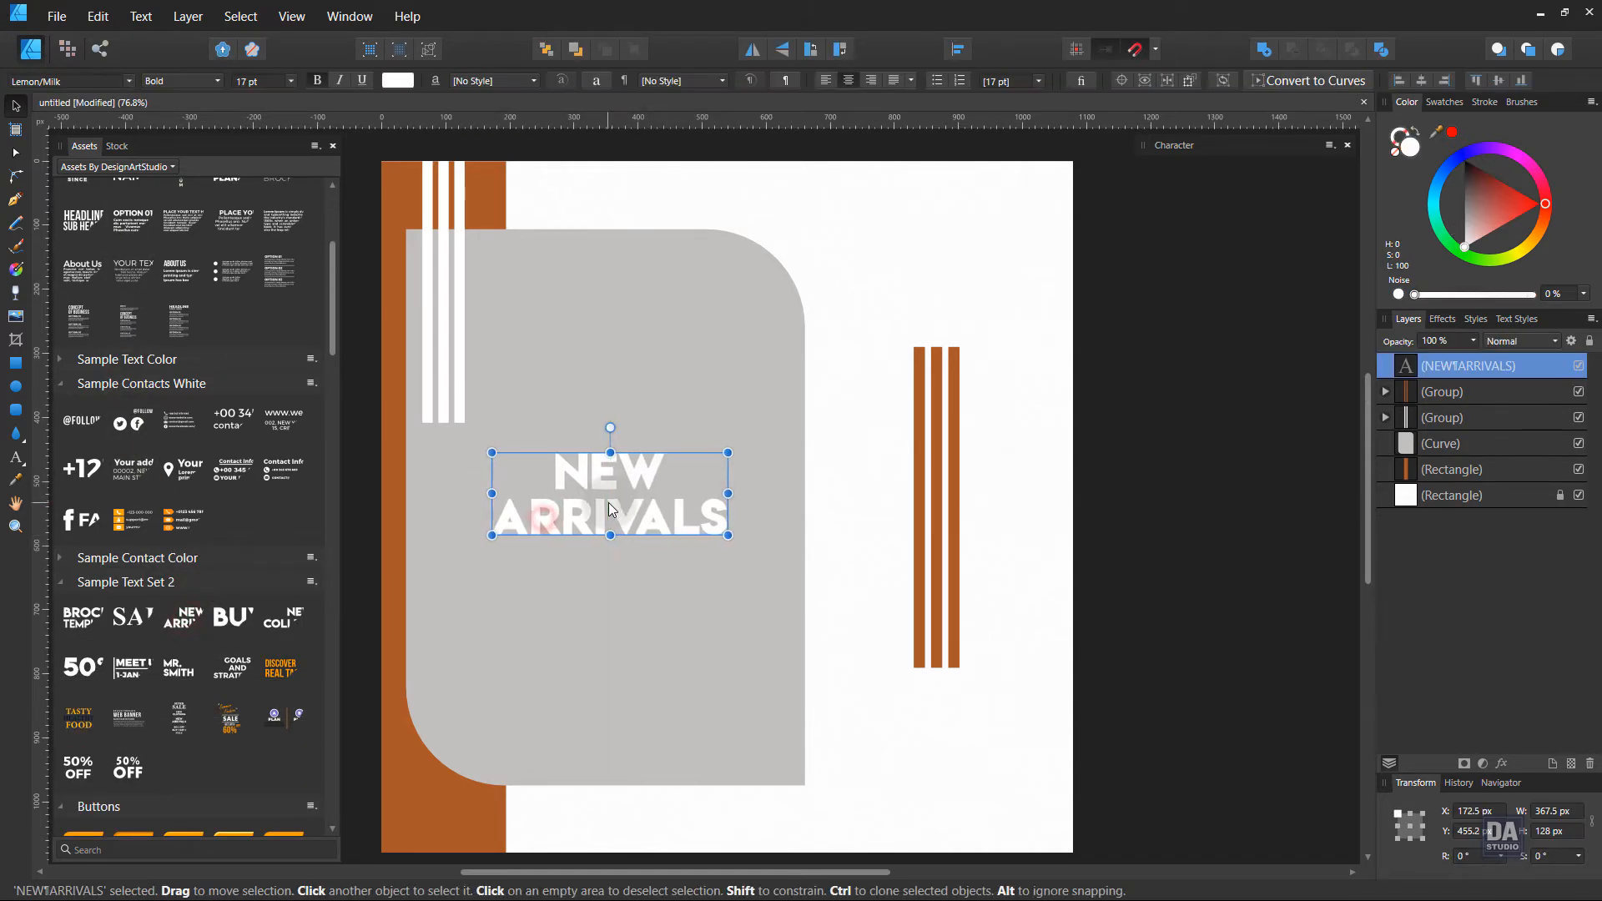
# Fill the "NEW ARRIVALS" text with the recent dark orange, shrink it to about 303 px wide, and place it above the orange stripes.
pyautogui.click(1445, 102)
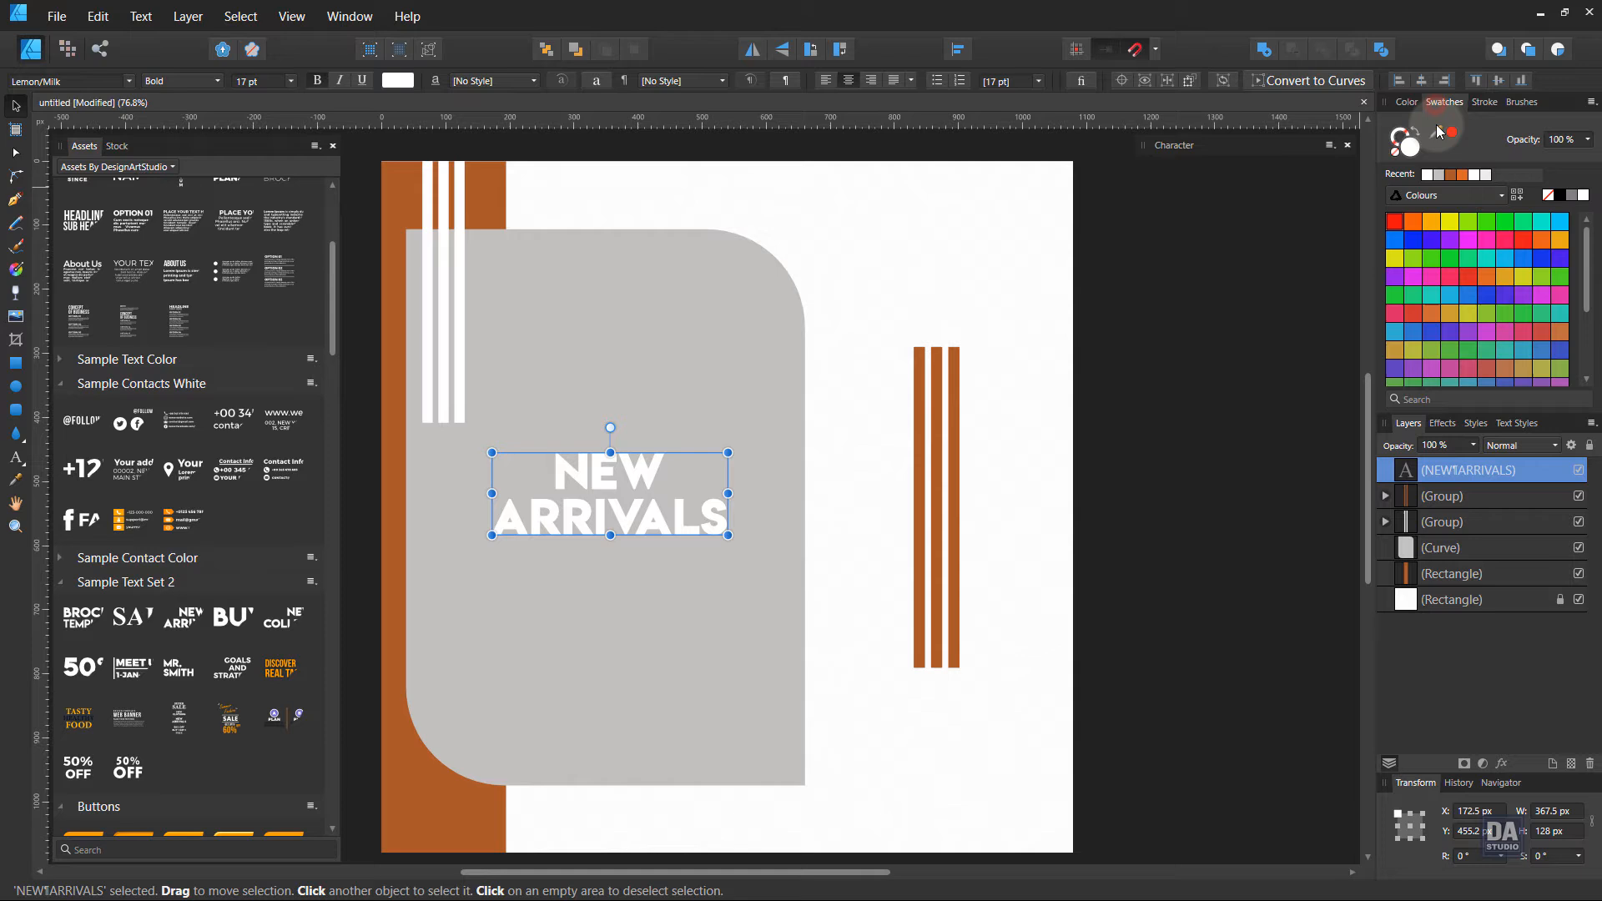
pyautogui.click(1450, 174)
pyautogui.moveTo(728, 535); pyautogui.dragTo(978, 316)
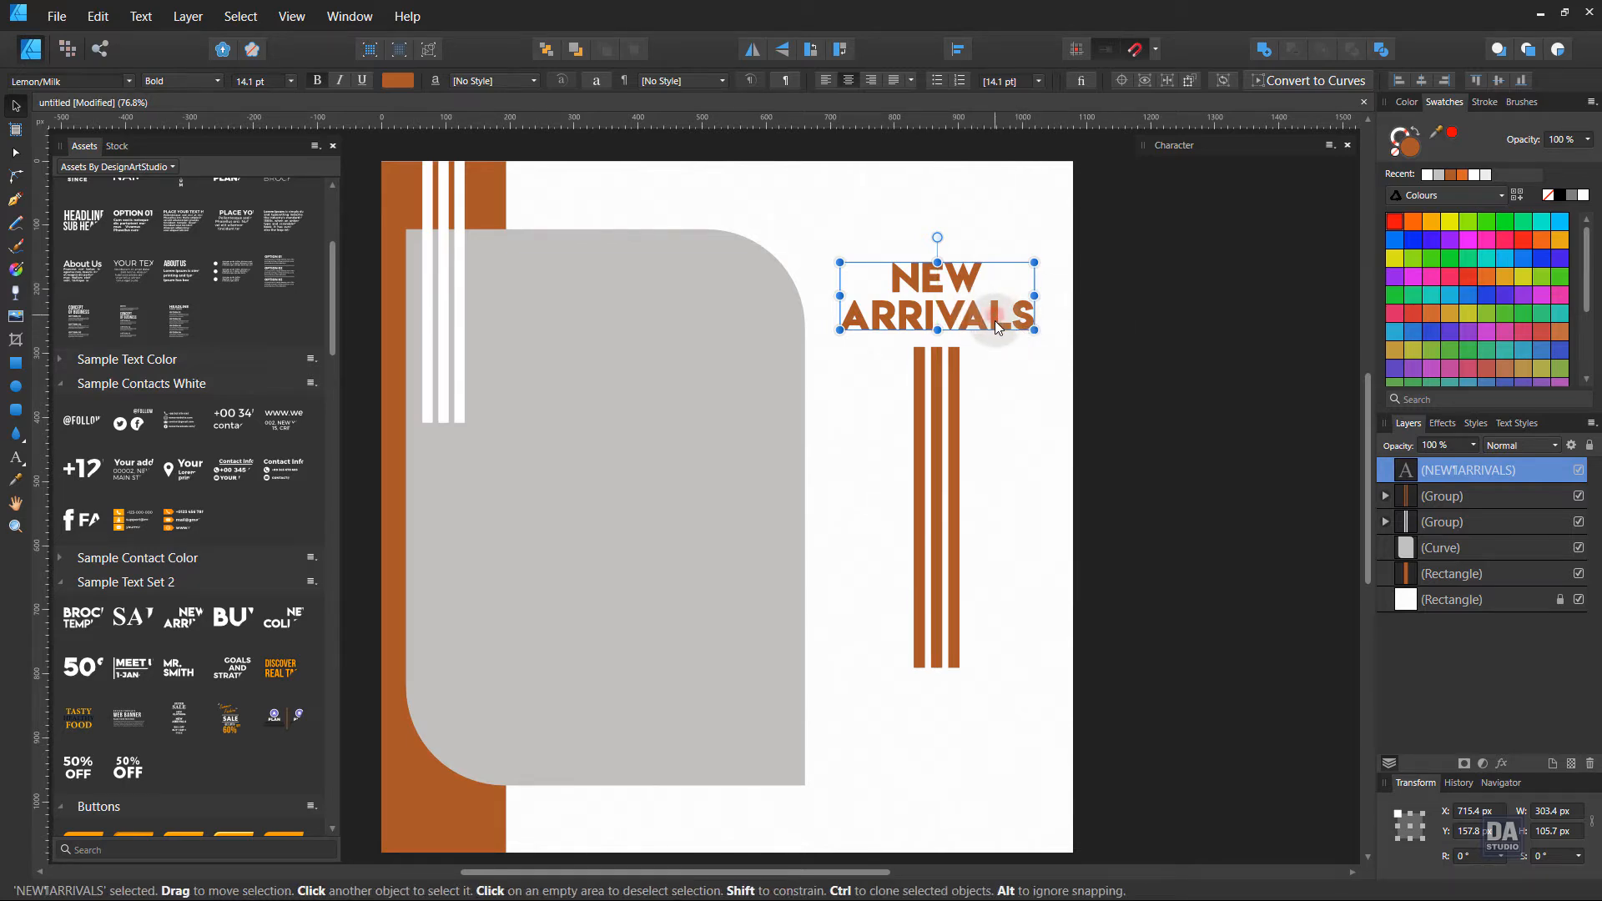
# Nudge the "NEW ARRIVALS" text slightly down toward the orange stripes and deselect it.
pyautogui.moveTo(997, 328); pyautogui.dragTo(997, 330)
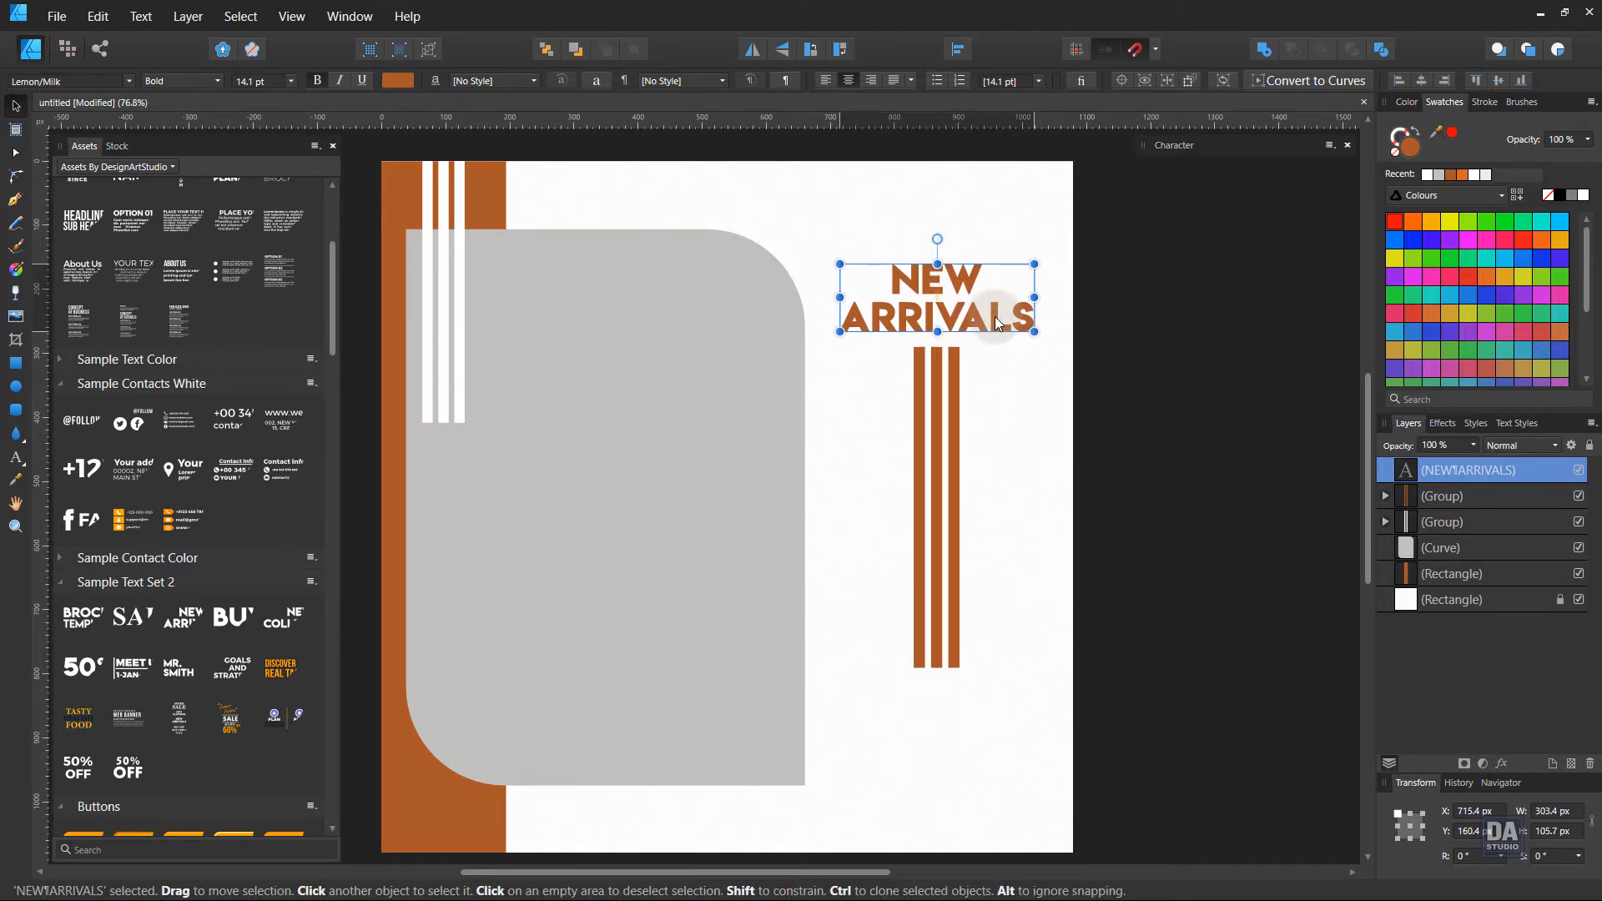
pyautogui.click(1196, 351)
pyautogui.moveTo(1019, 405); pyautogui.dragTo(1058, 404)
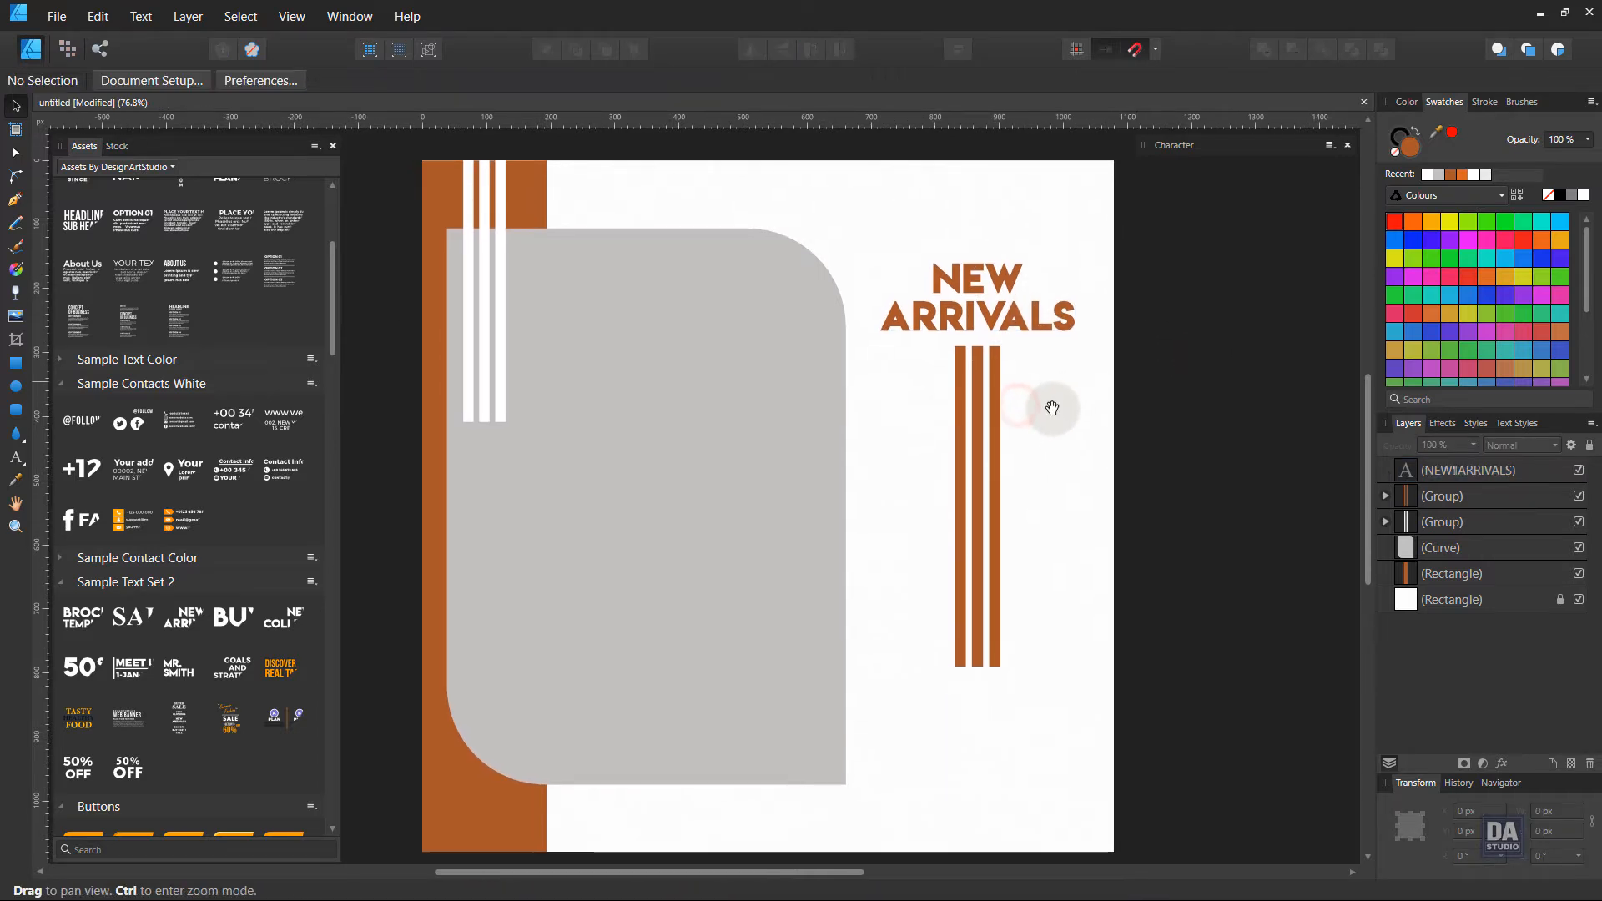
pyautogui.moveTo(908, 475); pyautogui.dragTo(925, 476)
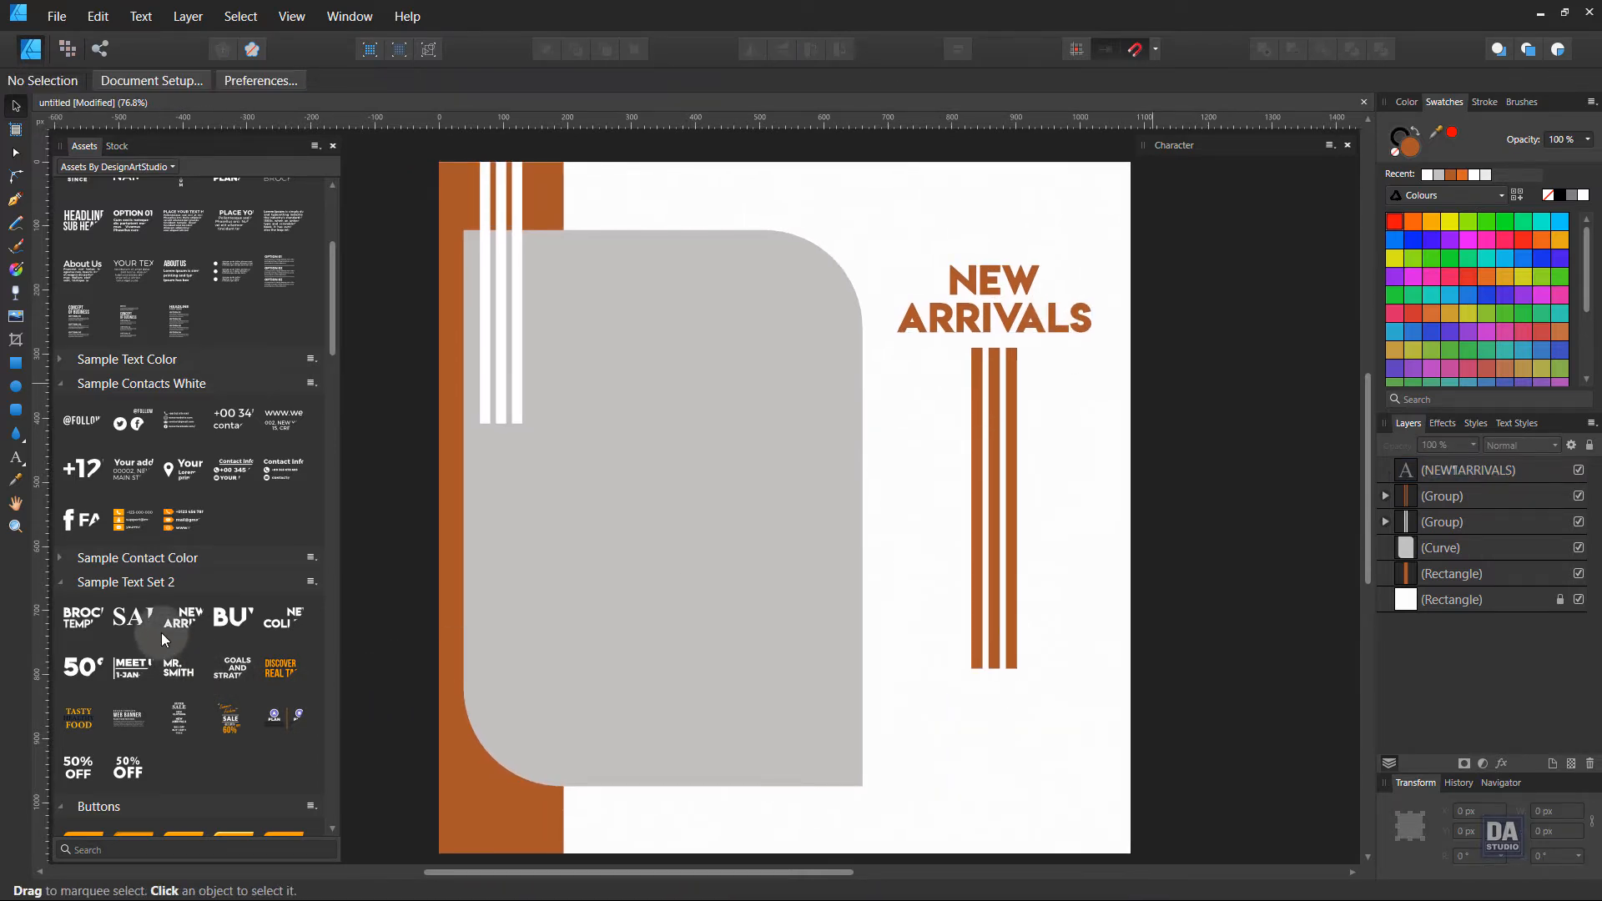
pyautogui.moveTo(134, 430); pyautogui.dragTo(495, 821)
pyautogui.moveTo(495, 821); pyautogui.dragTo(546, 698)
pyautogui.moveTo(533, 684); pyautogui.dragTo(1083, 683)
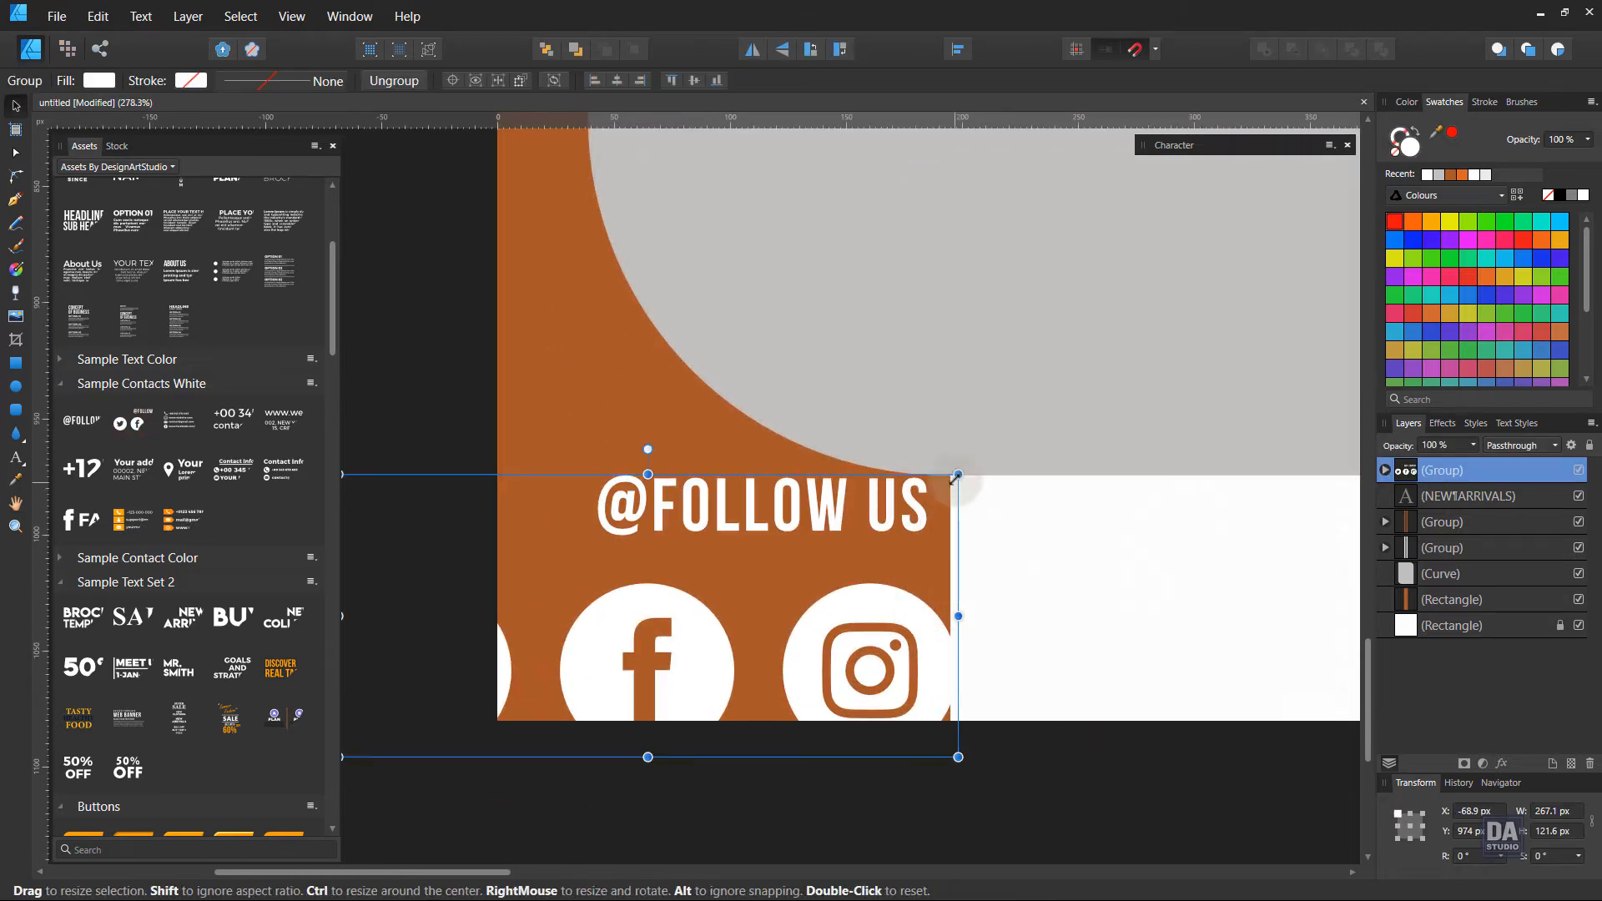
pyautogui.moveTo(958, 473); pyautogui.dragTo(707, 567)
pyautogui.moveTo(603, 671); pyautogui.dragTo(799, 604)
pyautogui.moveTo(910, 522); pyautogui.dragTo(890, 532)
pyautogui.moveTo(799, 638); pyautogui.dragTo(799, 631)
pyautogui.doubleClick(797, 553)
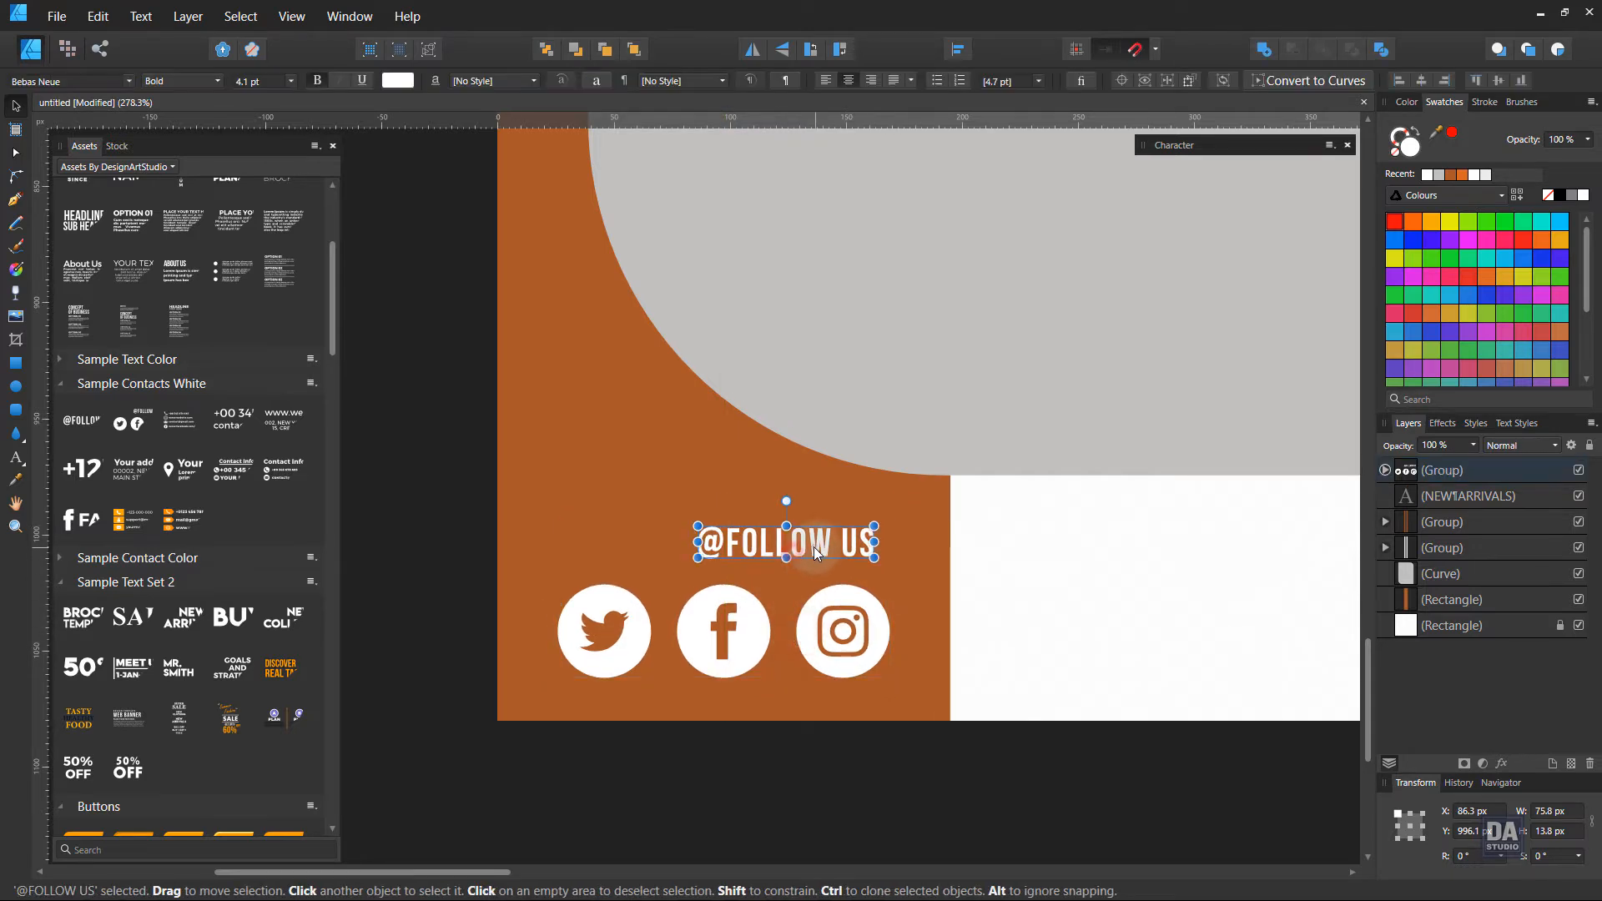
pyautogui.moveTo(813, 547); pyautogui.dragTo(734, 549)
pyautogui.click(748, 768)
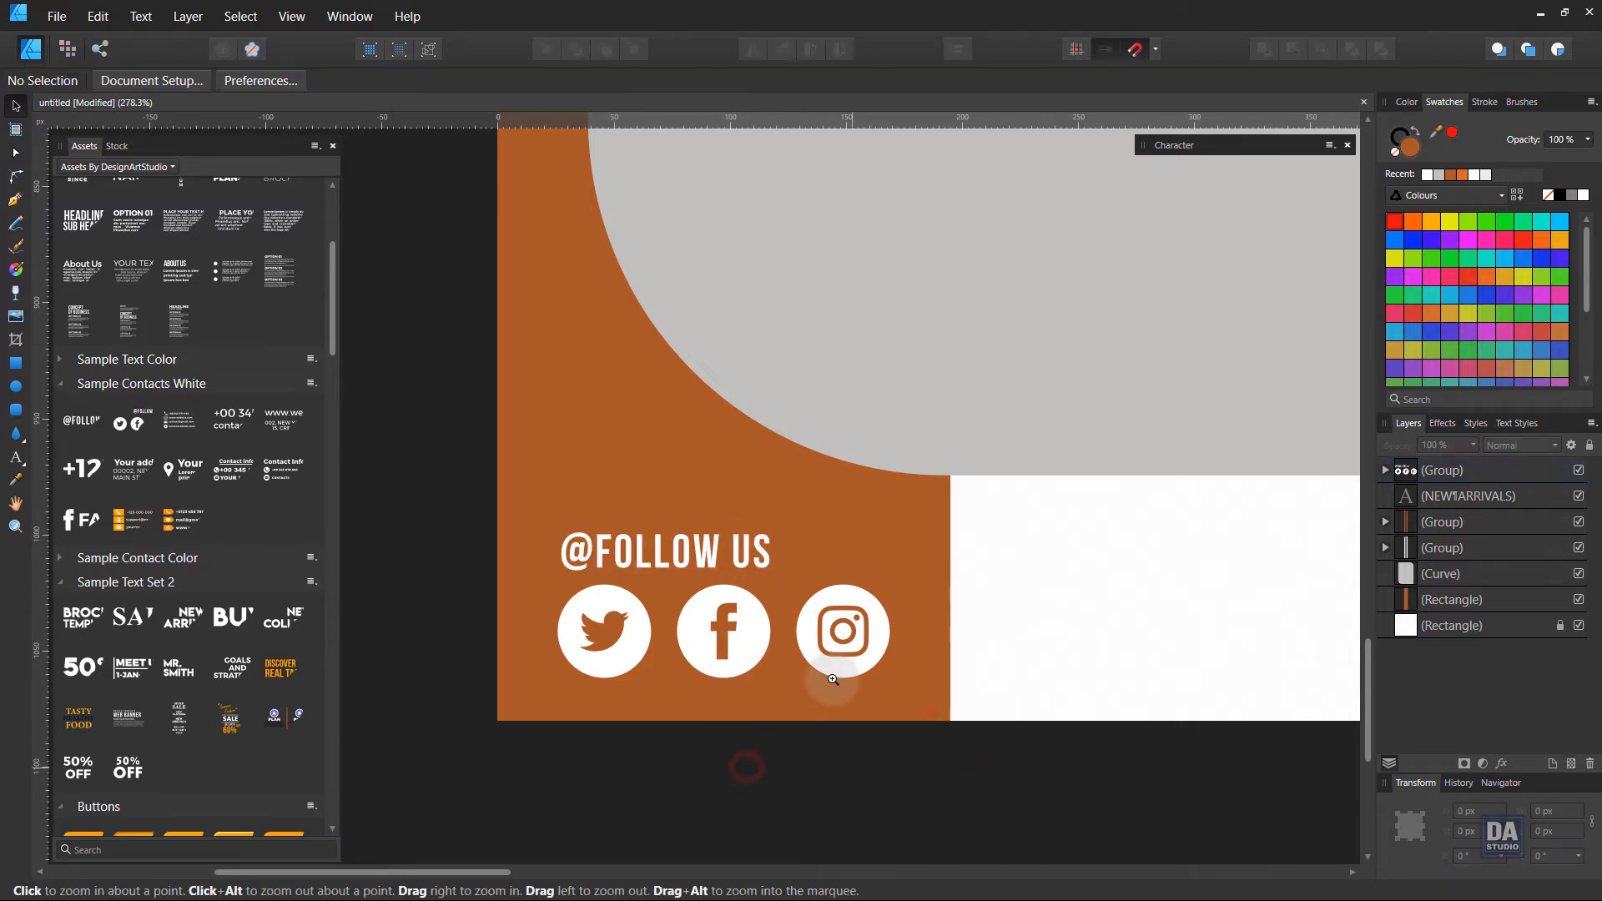
pyautogui.moveTo(929, 712); pyautogui.dragTo(568, 583)
pyautogui.moveTo(875, 643); pyautogui.dragTo(701, 617)
pyautogui.moveTo(917, 613); pyautogui.dragTo(529, 693)
pyautogui.moveTo(697, 565); pyautogui.dragTo(443, 497)
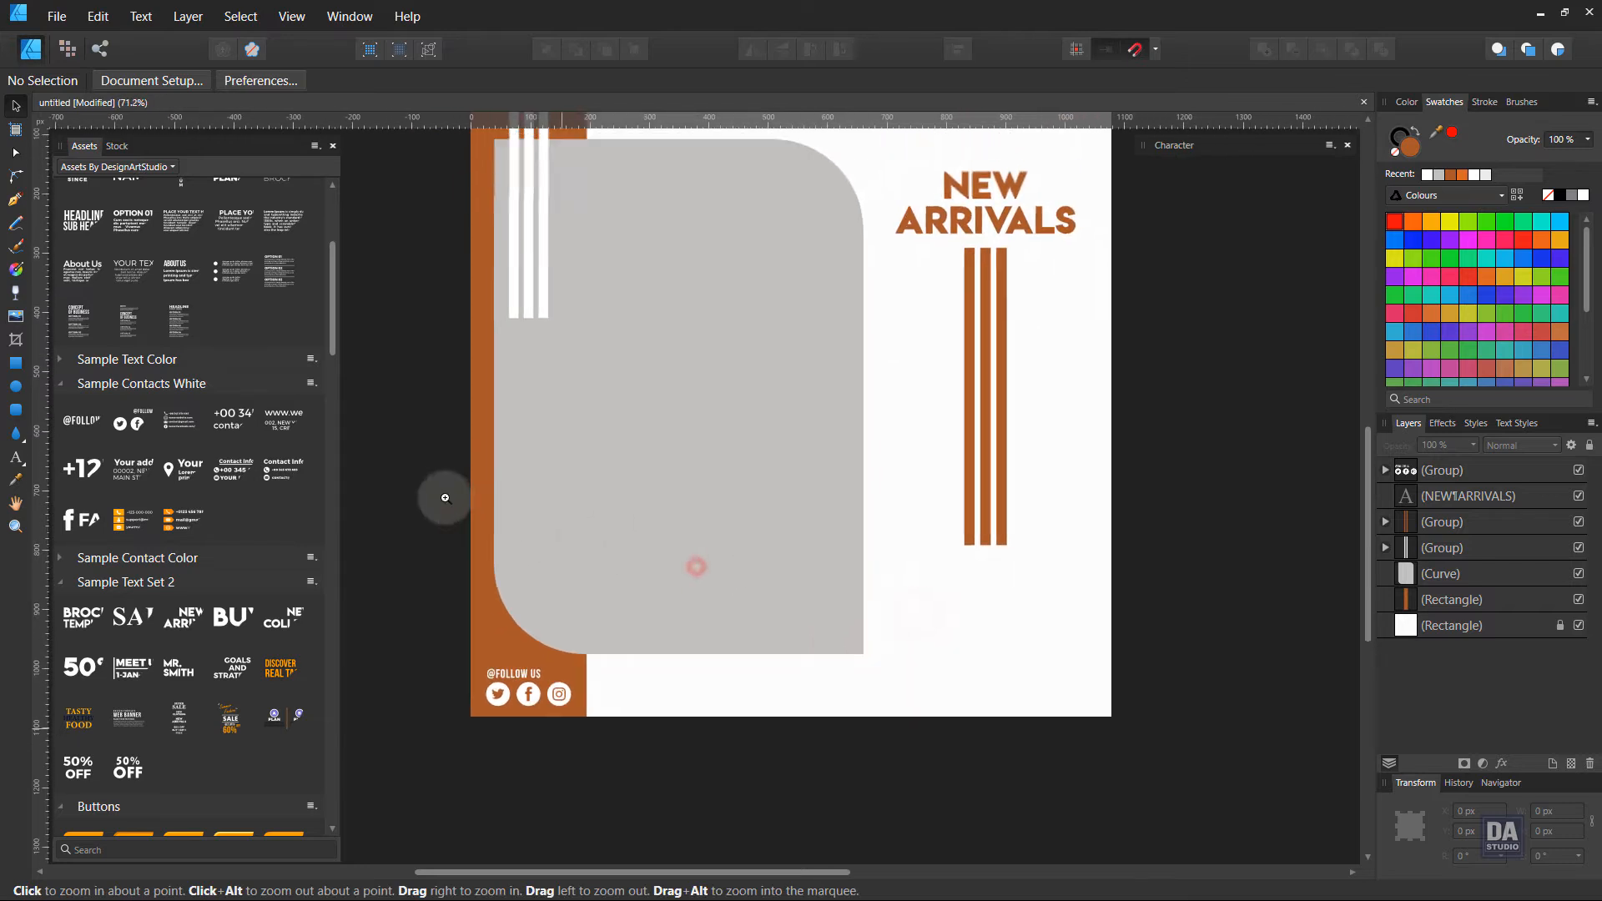
pyautogui.moveTo(700, 487); pyautogui.dragTo(697, 586)
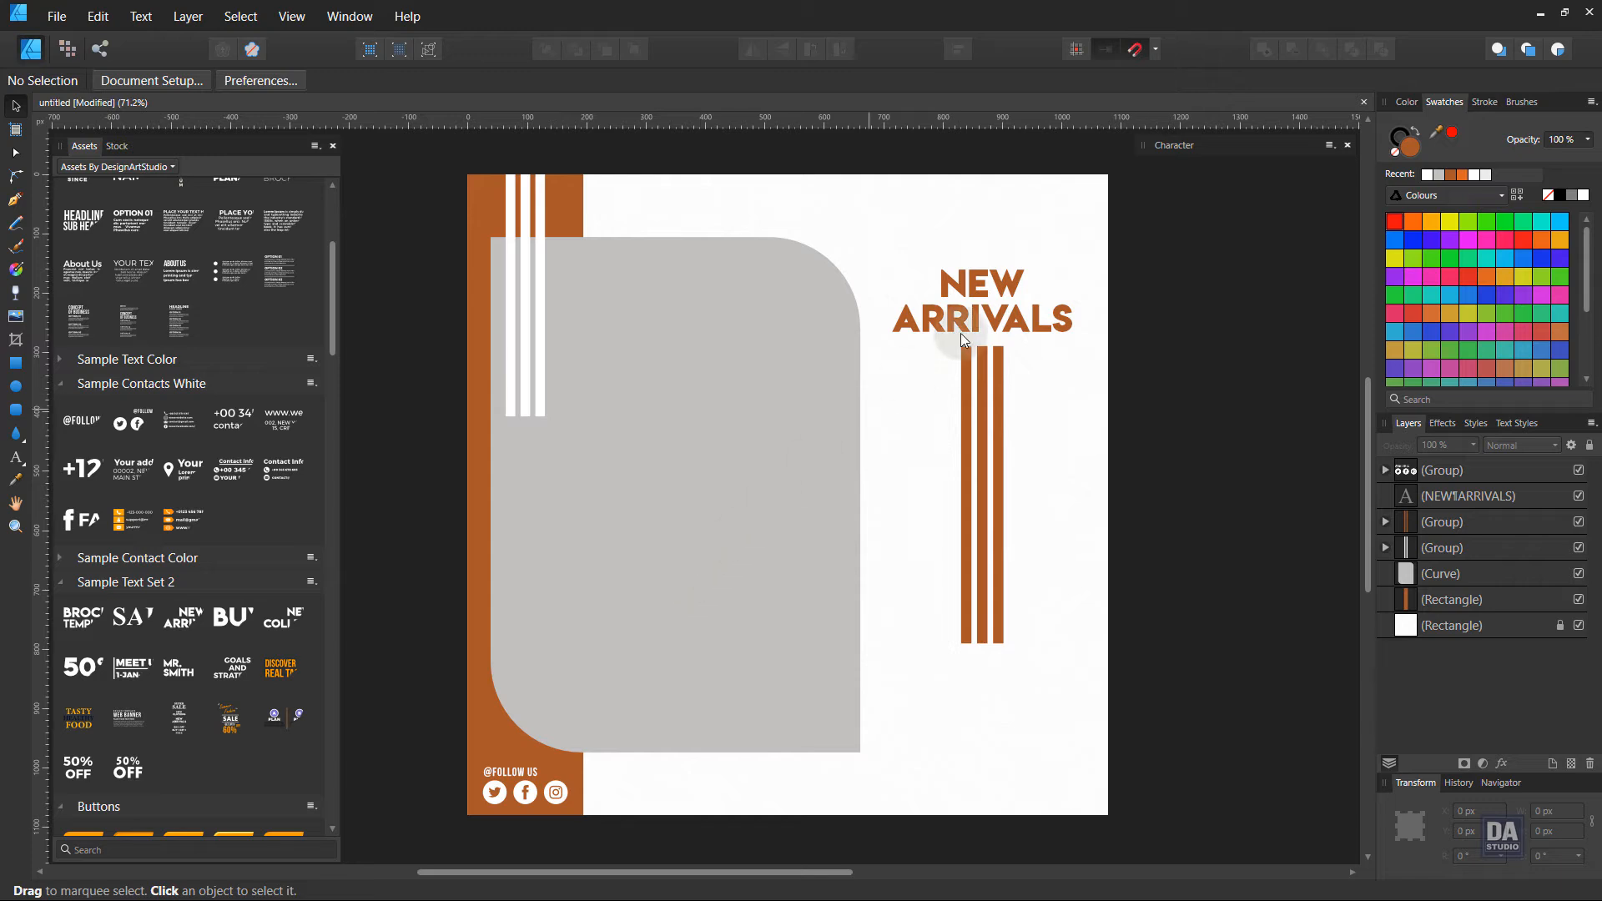
# Copy the "NEW ARRIVALS" text below the orange stripes and change its wording to "WEEKEND SALE" on two lines.
pyautogui.moveTo(1022, 318); pyautogui.dragTo(1025, 704)
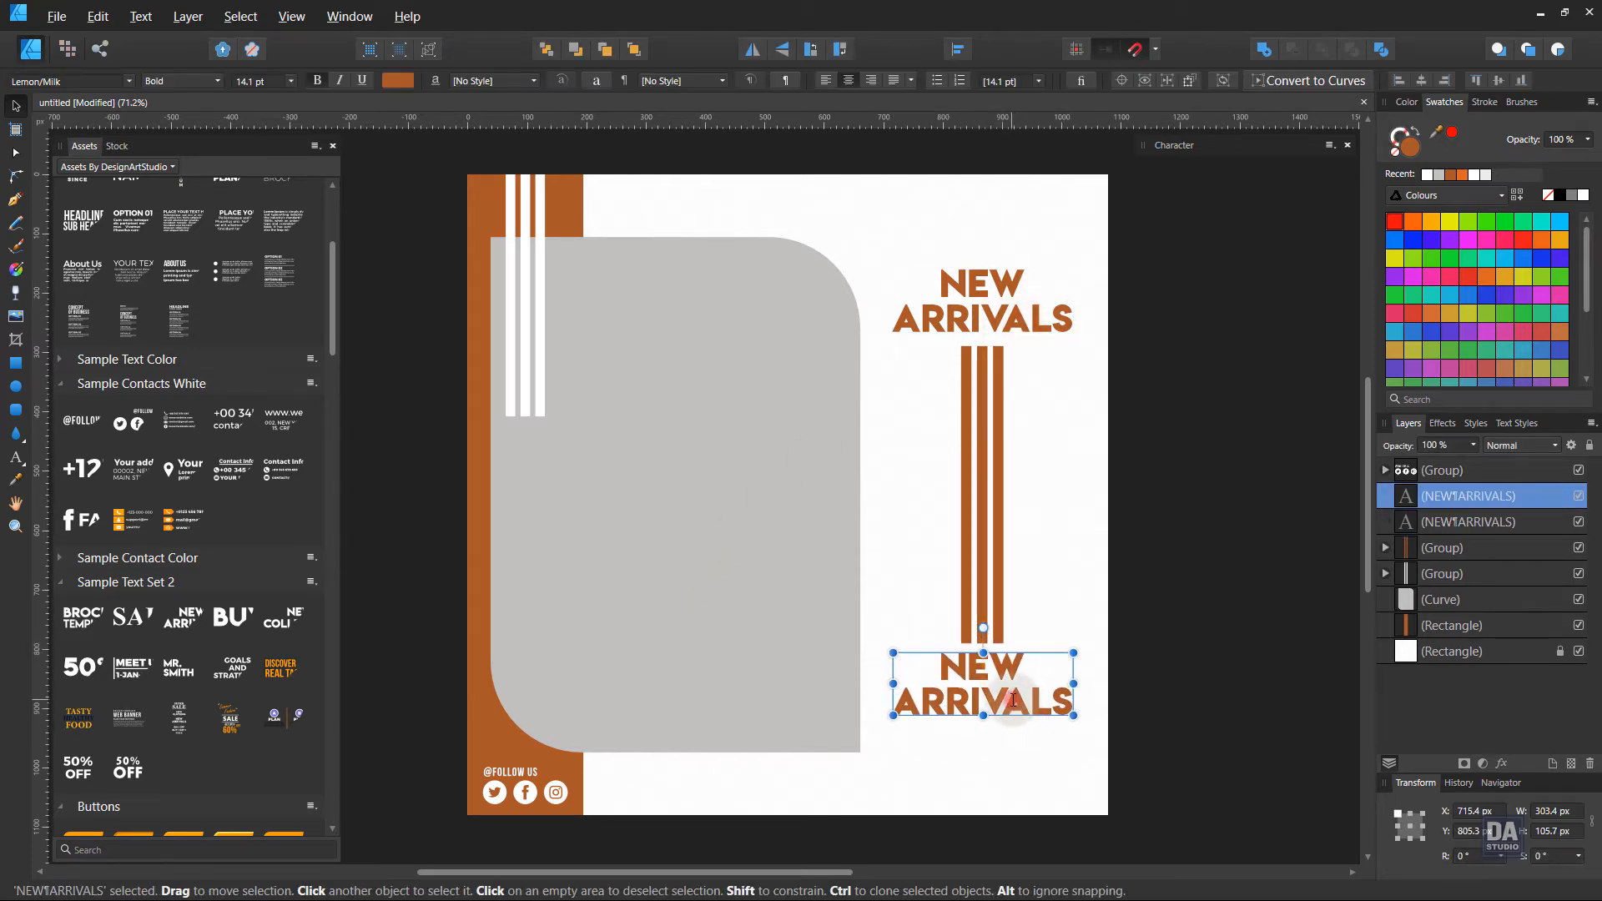
pyautogui.doubleClick(1013, 699)
pyautogui.write('WW')
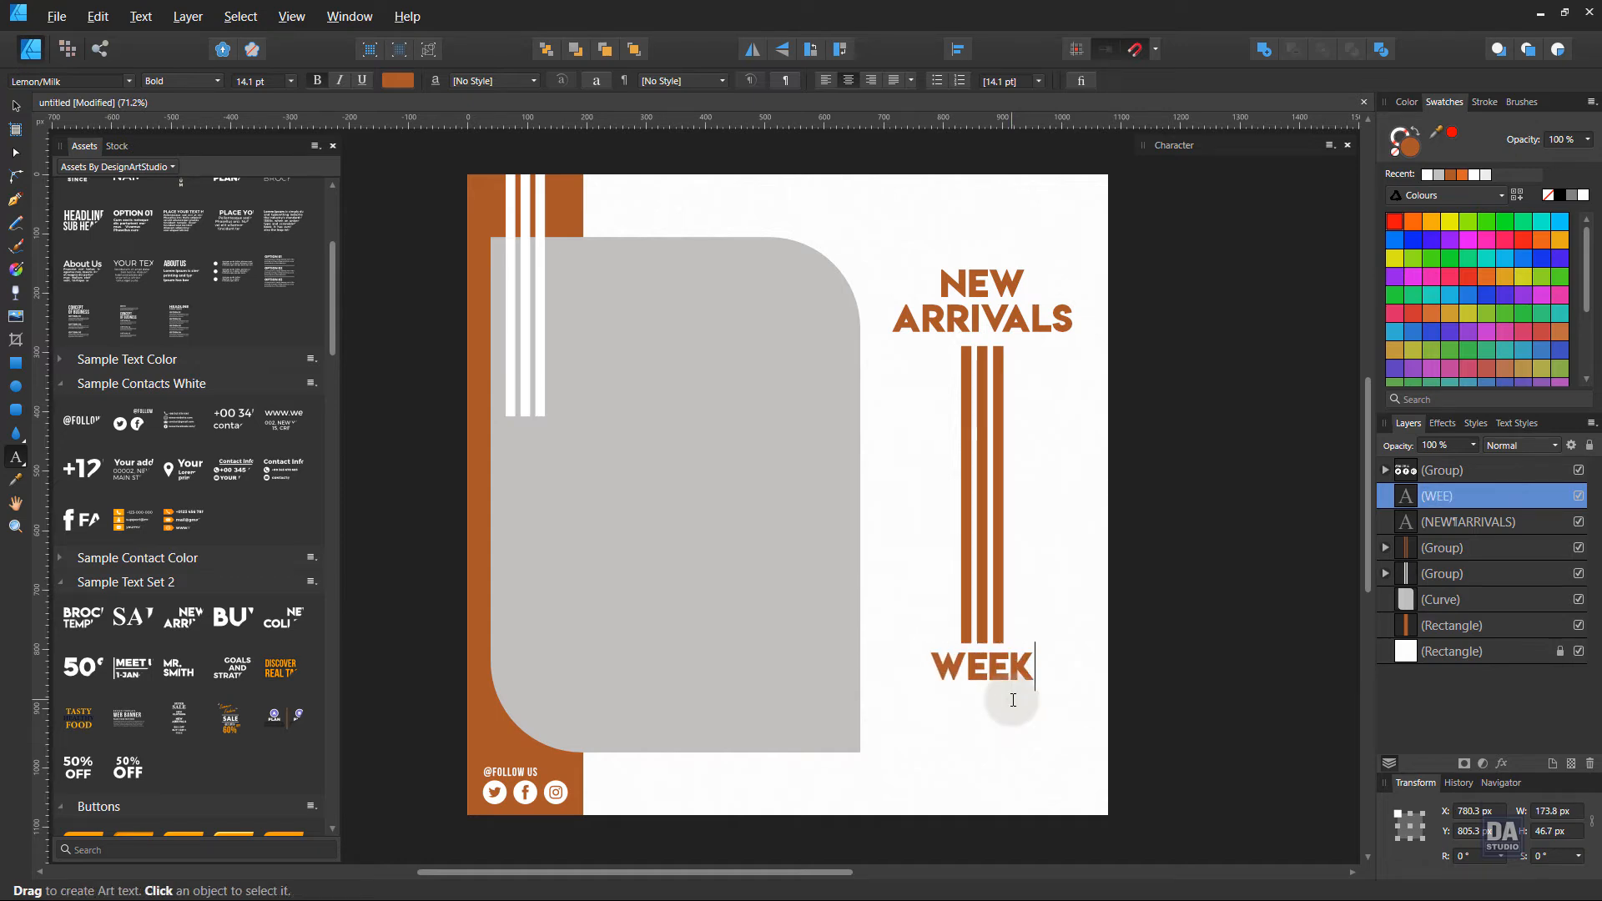
pyautogui.write('EKENDSALE')
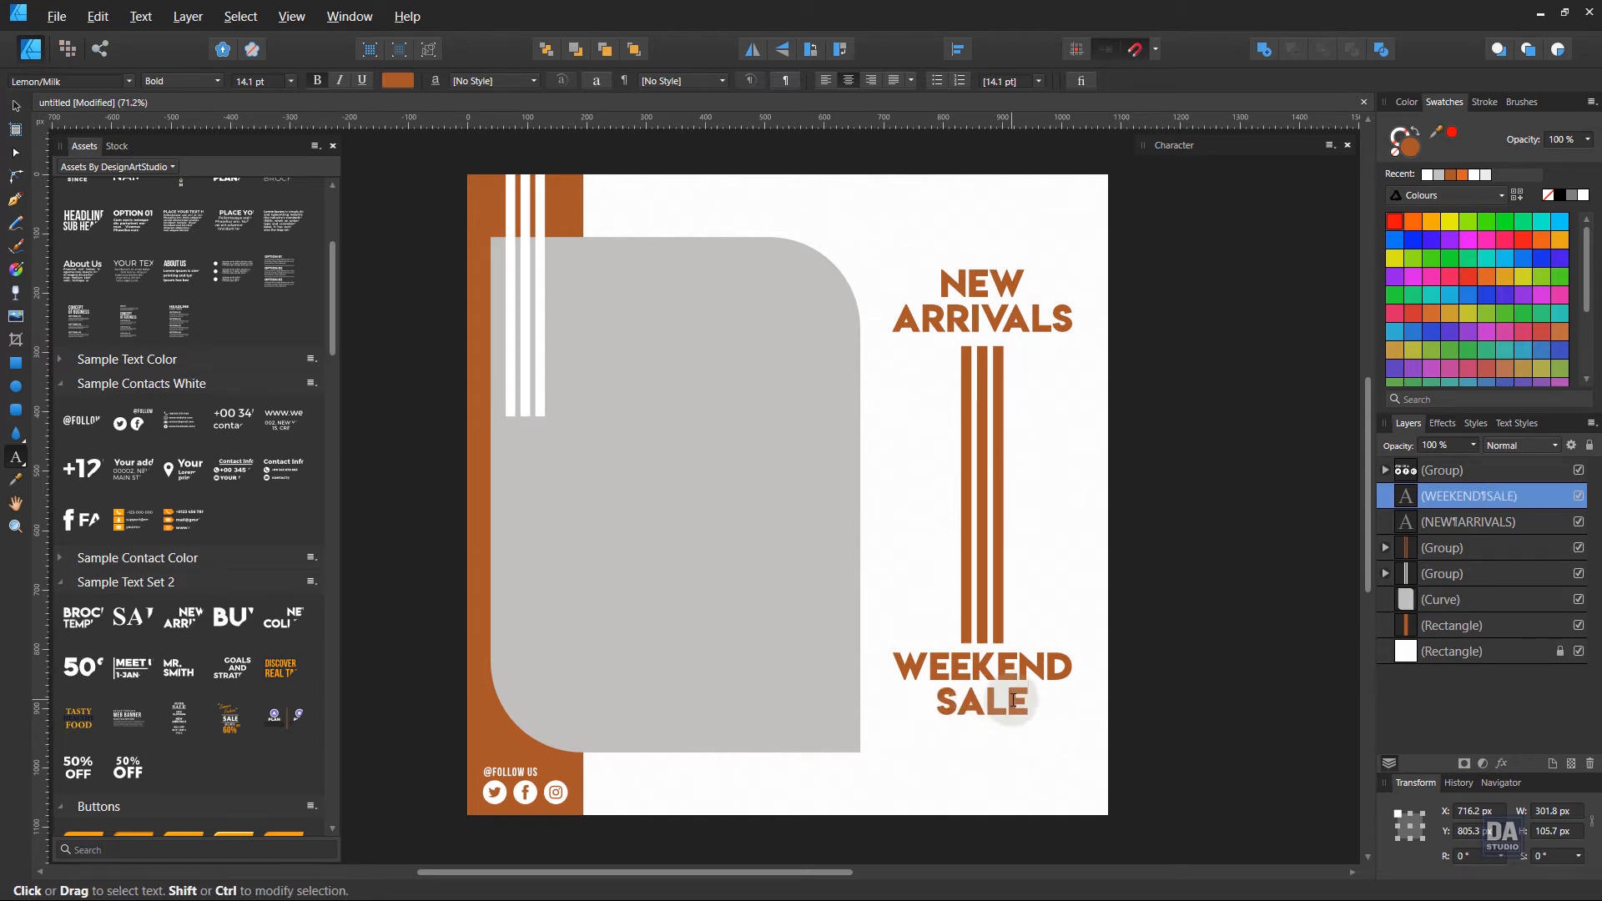
pyautogui.press('Escape')
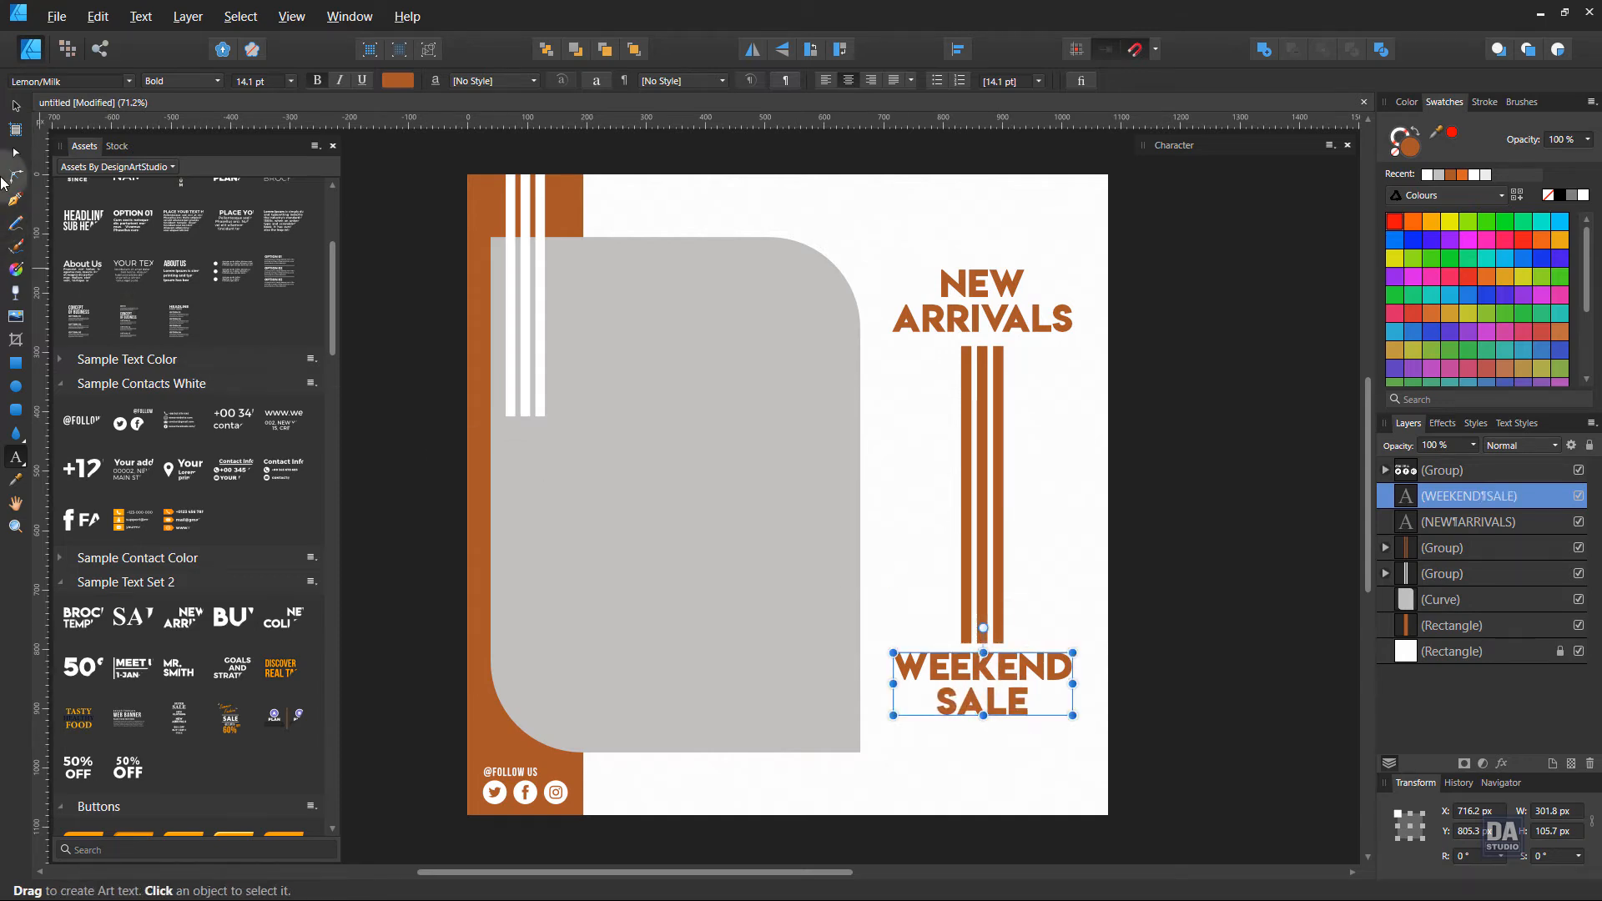
pyautogui.press('v')
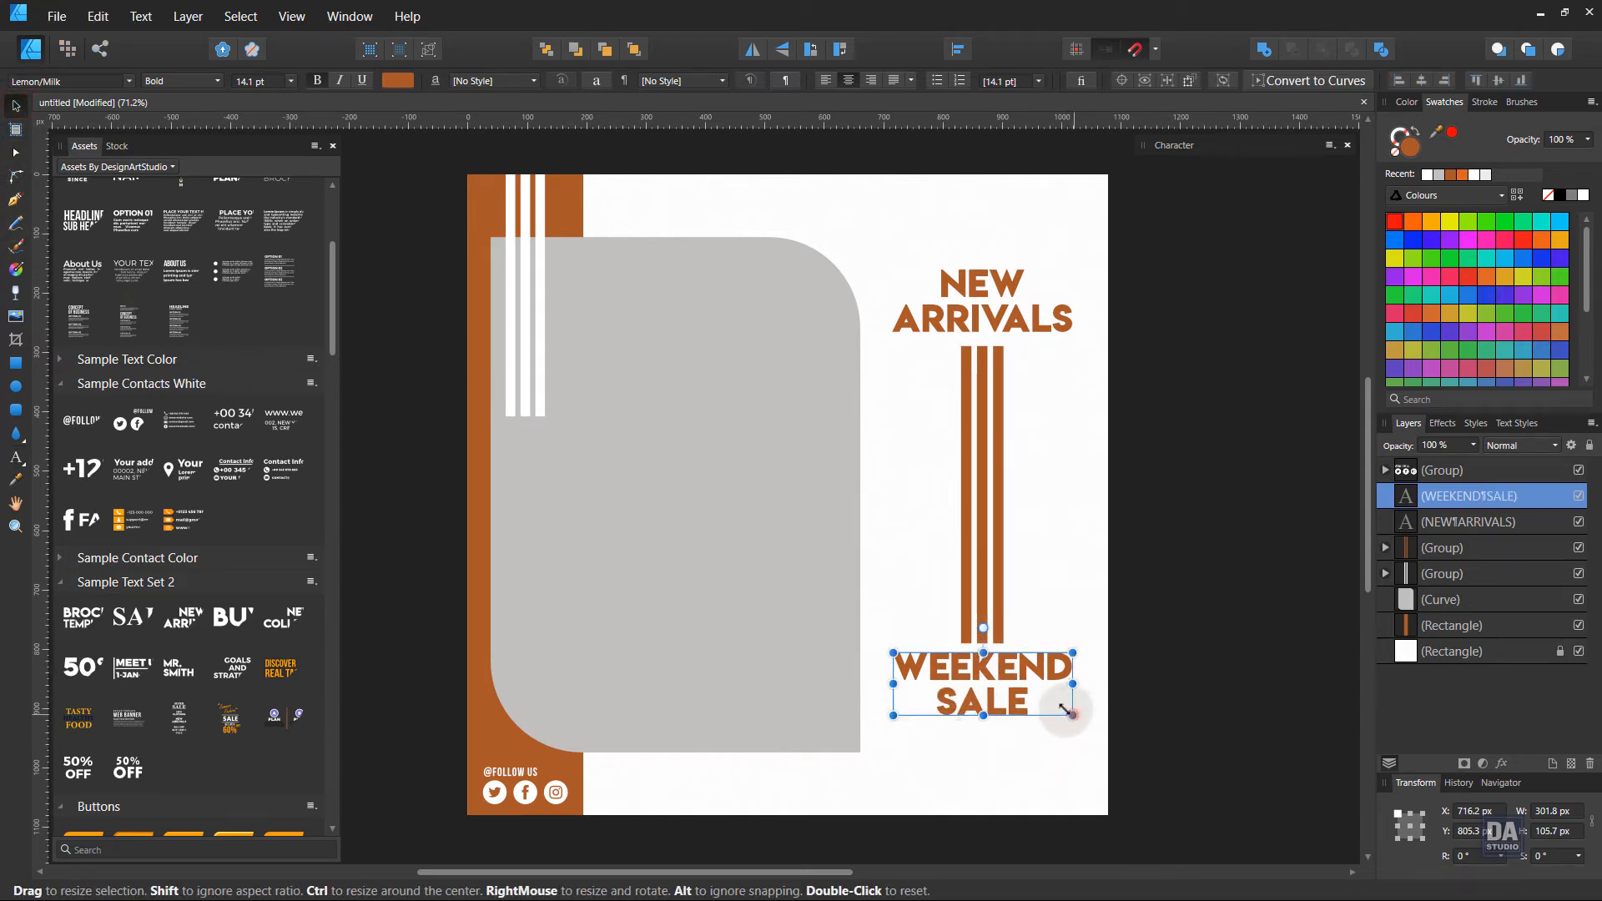
# Shrink the "WEEKEND SALE" text to about 260 px wide and nudge it up closer to the orange stripes.
pyautogui.moveTo(1068, 712); pyautogui.dragTo(1042, 711)
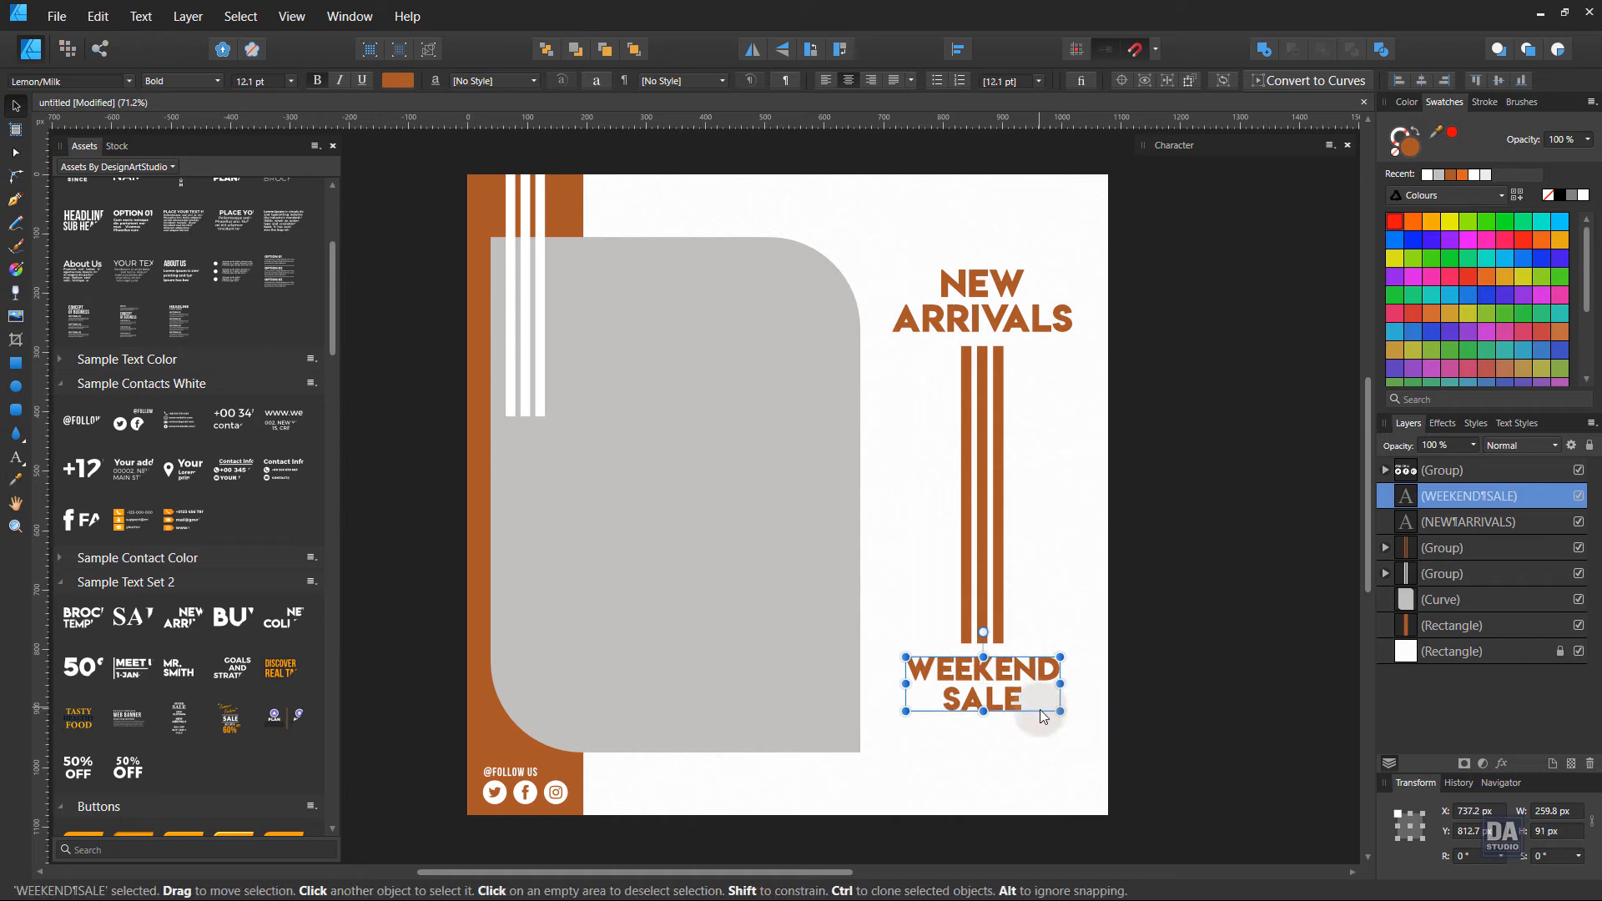
pyautogui.hotkey('ctrl', 'space')
pyautogui.moveTo(995, 777); pyautogui.dragTo(1241, 771)
pyautogui.moveTo(1007, 615); pyautogui.dragTo(1008, 605)
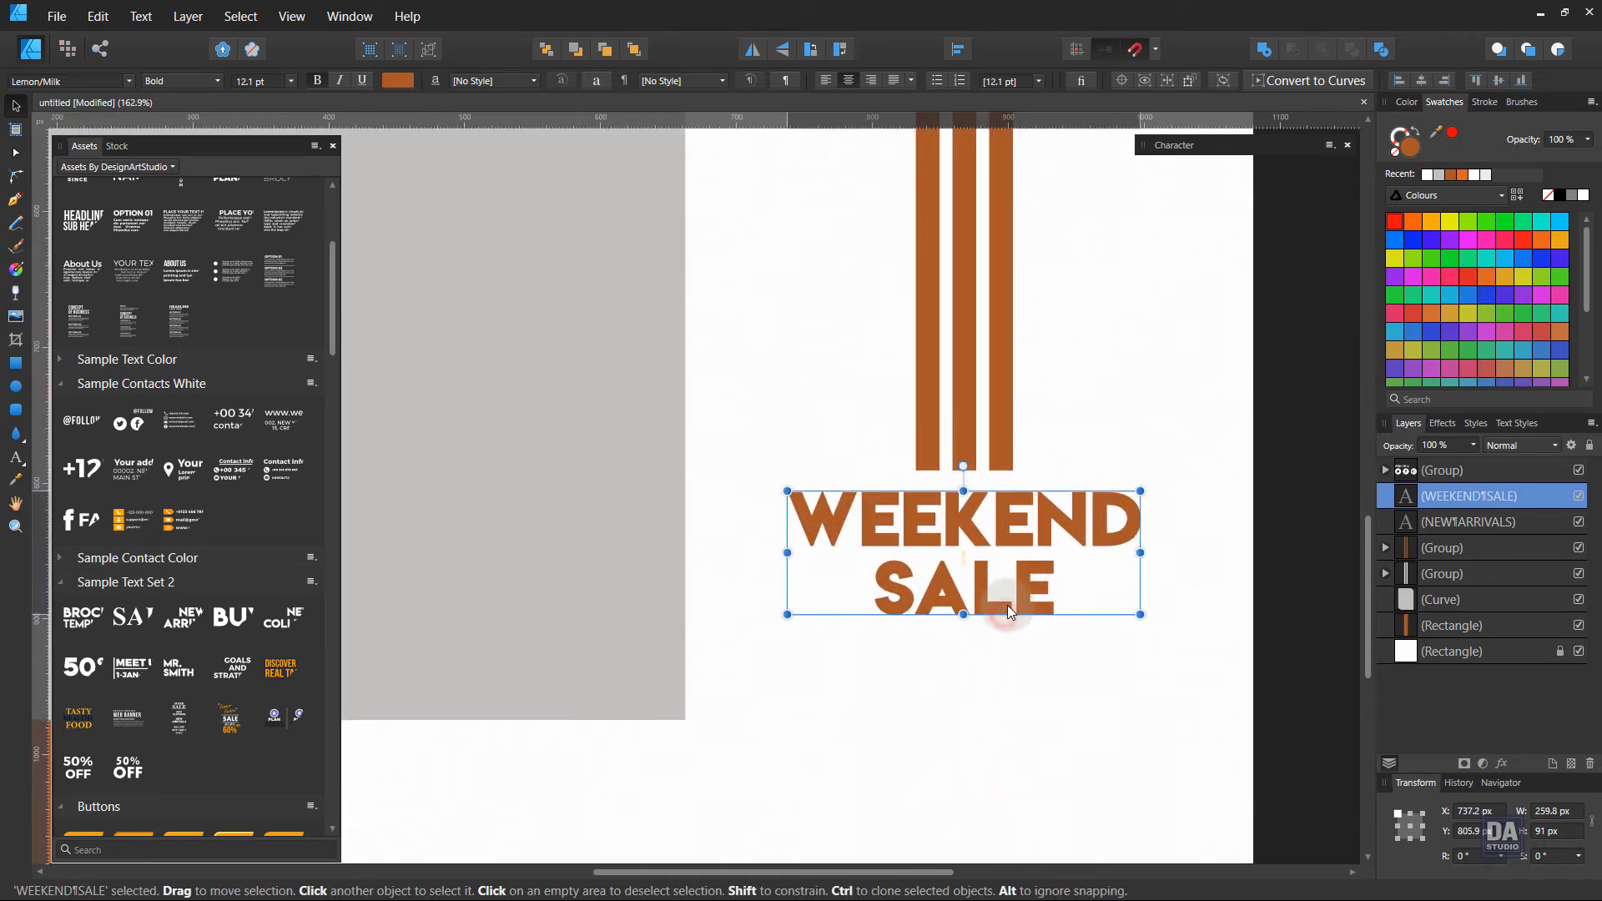
pyautogui.click(1226, 693)
pyautogui.hotkey('ctrl', 'space')
pyautogui.keyDown('alt'); pyautogui.click(1023, 697); pyautogui.keyUp('alt')
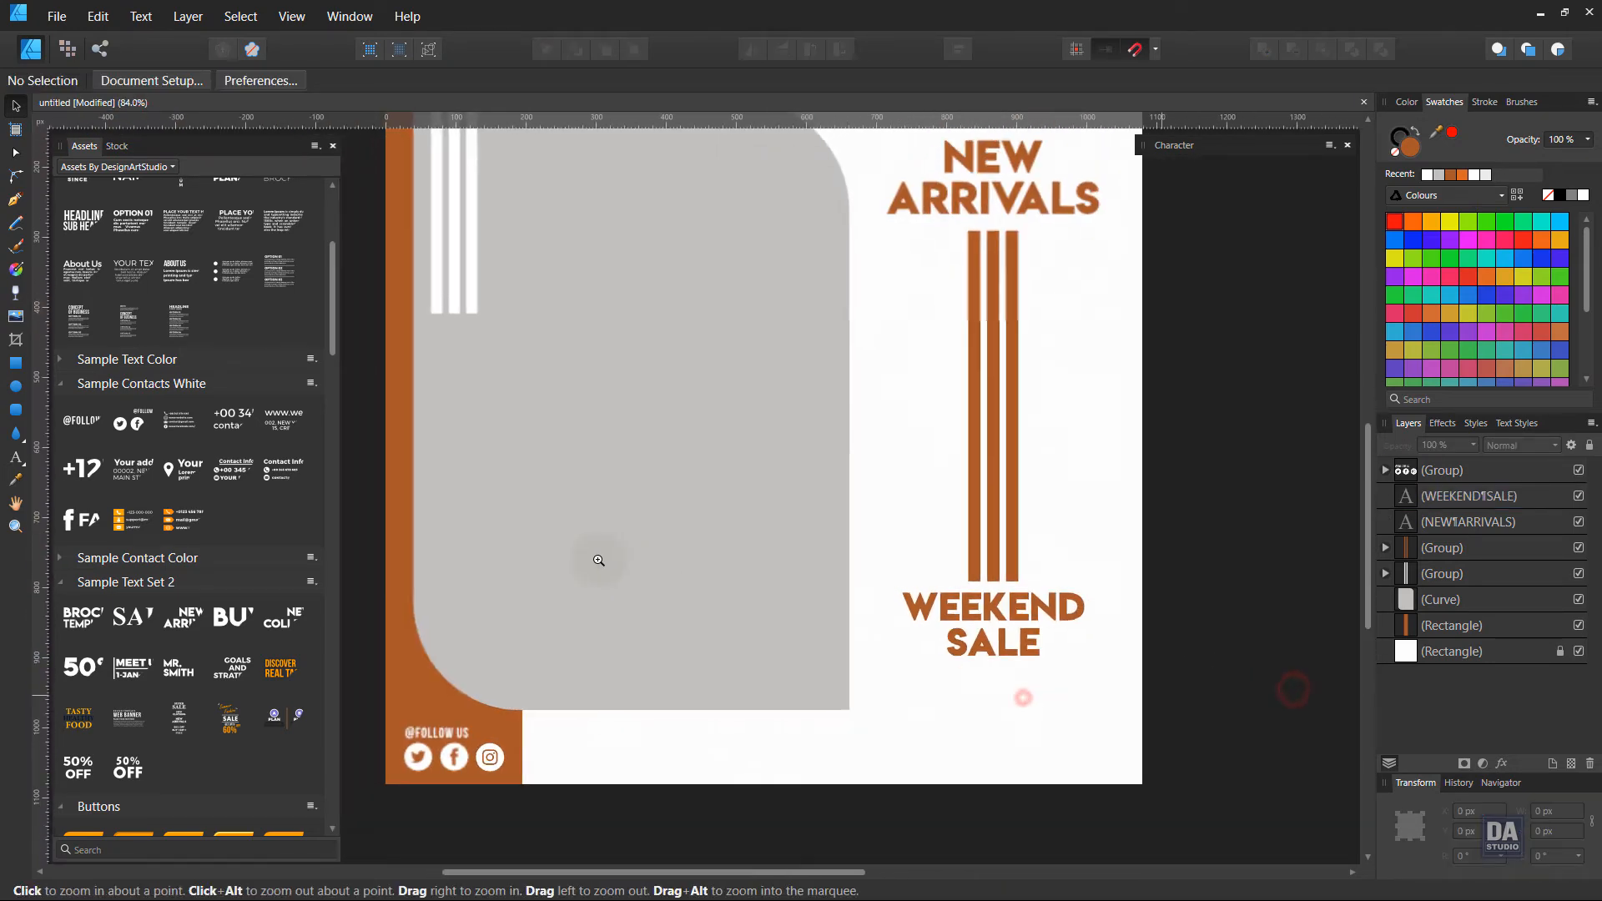
pyautogui.moveTo(953, 651); pyautogui.dragTo(962, 706)
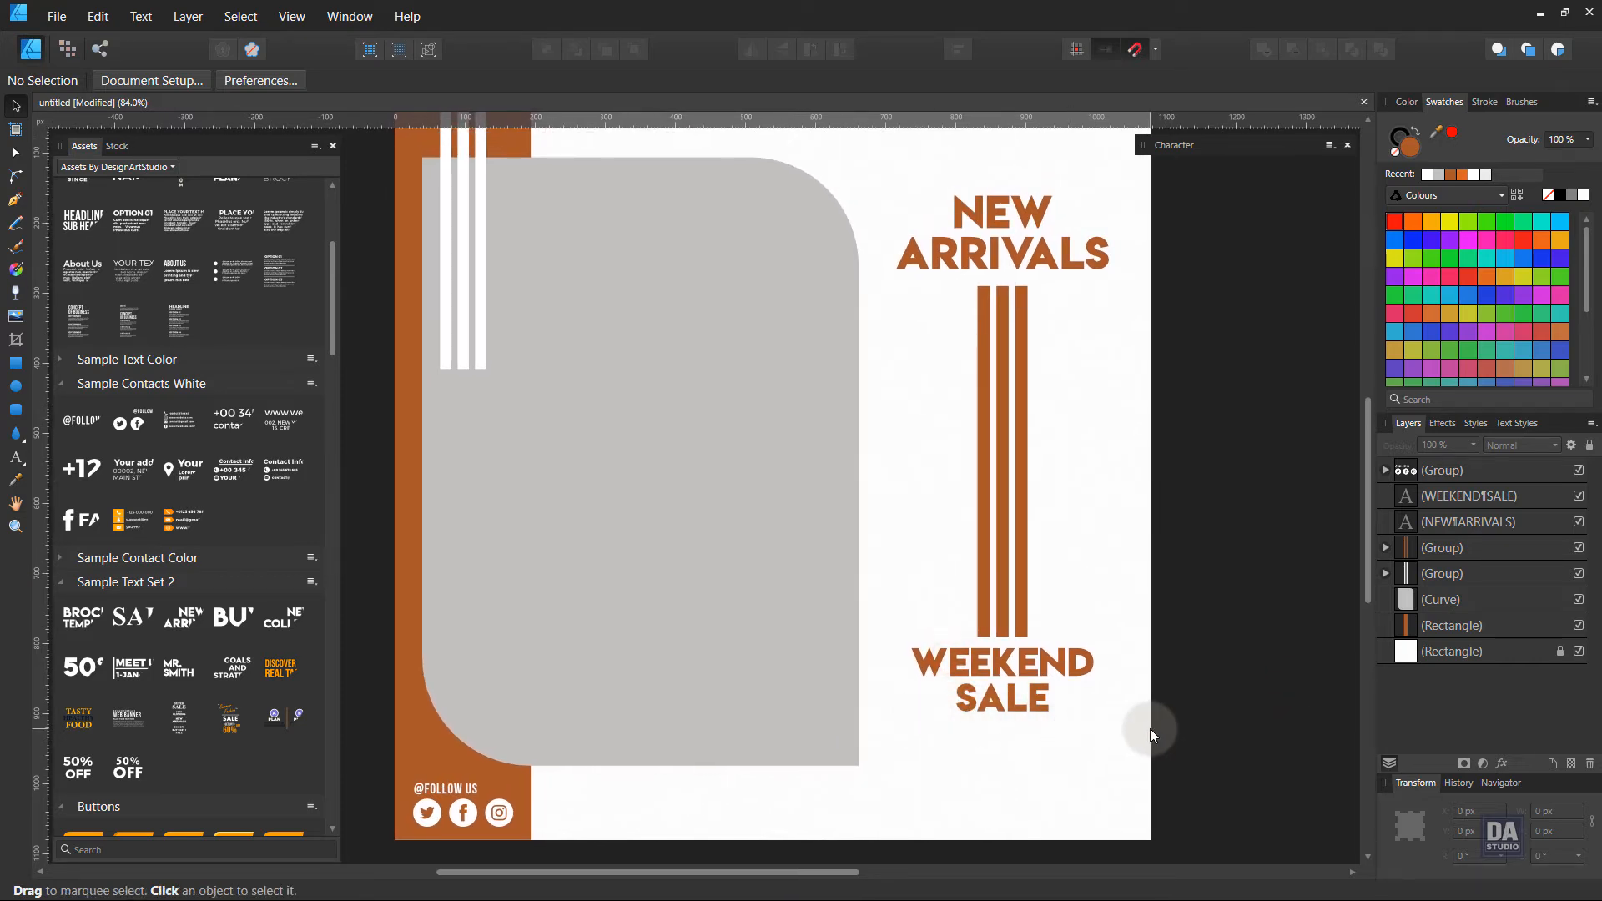
# Add the "50% OFF" text asset from Sample Text Set 2, fill it with the recent dark orange, and place it under "WEEKEND SALE".
pyautogui.moveTo(82, 666); pyautogui.dragTo(667, 695)
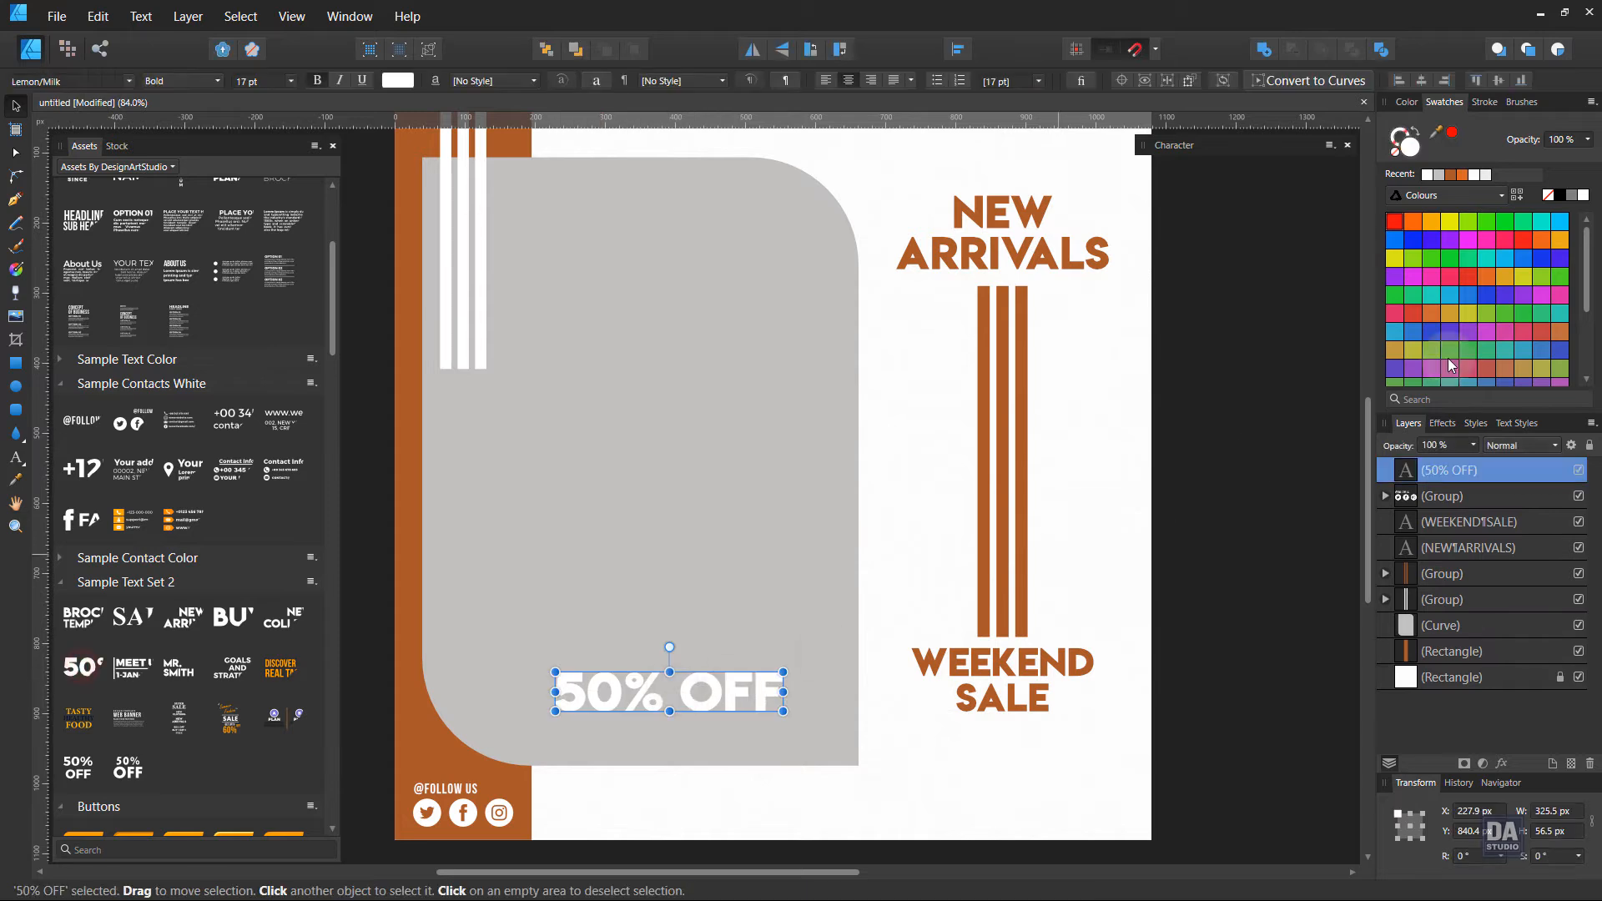
pyautogui.click(1450, 175)
pyautogui.moveTo(760, 677); pyautogui.dragTo(1086, 755)
# Set the "50% OFF" text to the Regular style and shrink it to about 182 px wide.
pyautogui.click(184, 81)
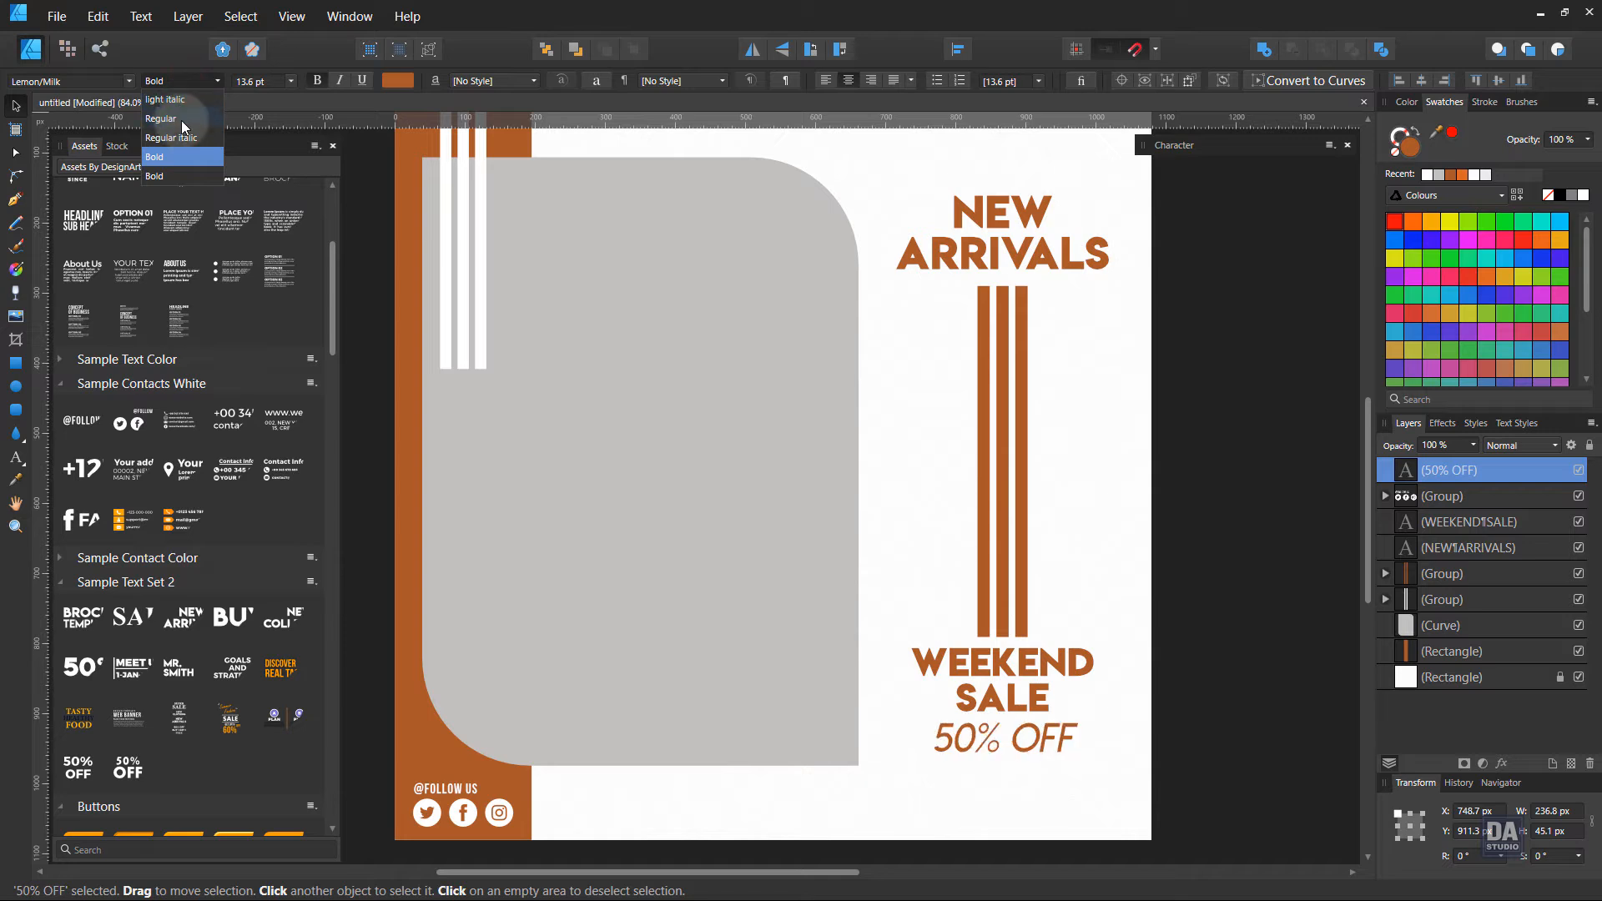
pyautogui.click(182, 120)
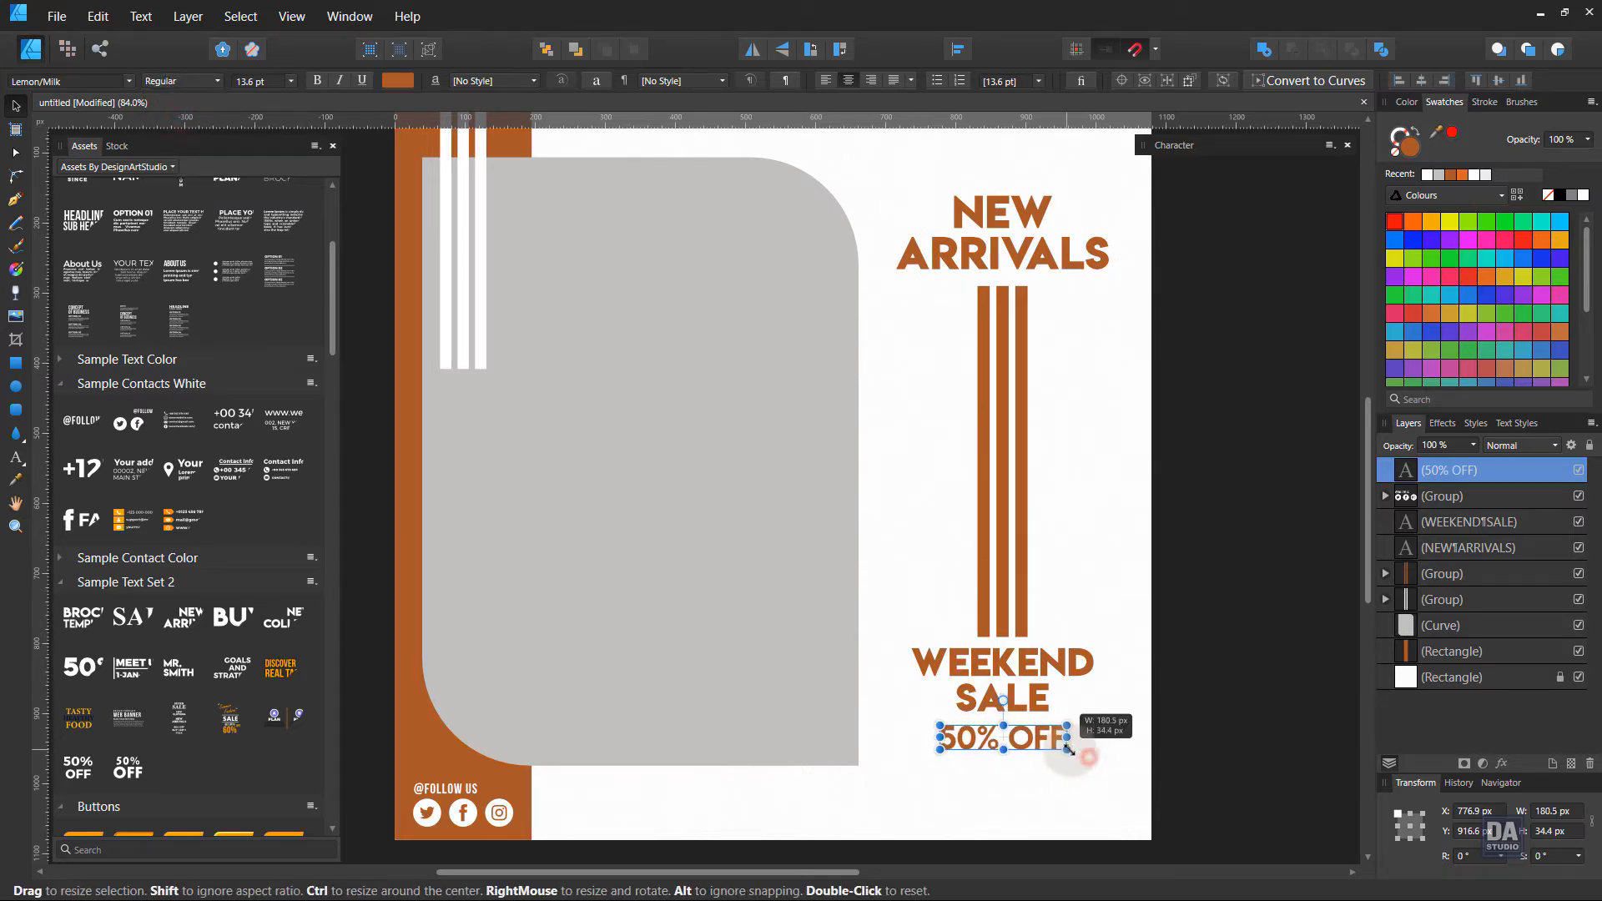
pyautogui.scroll(5, 1053, 769)
pyautogui.scroll(-3, 1108, 736)
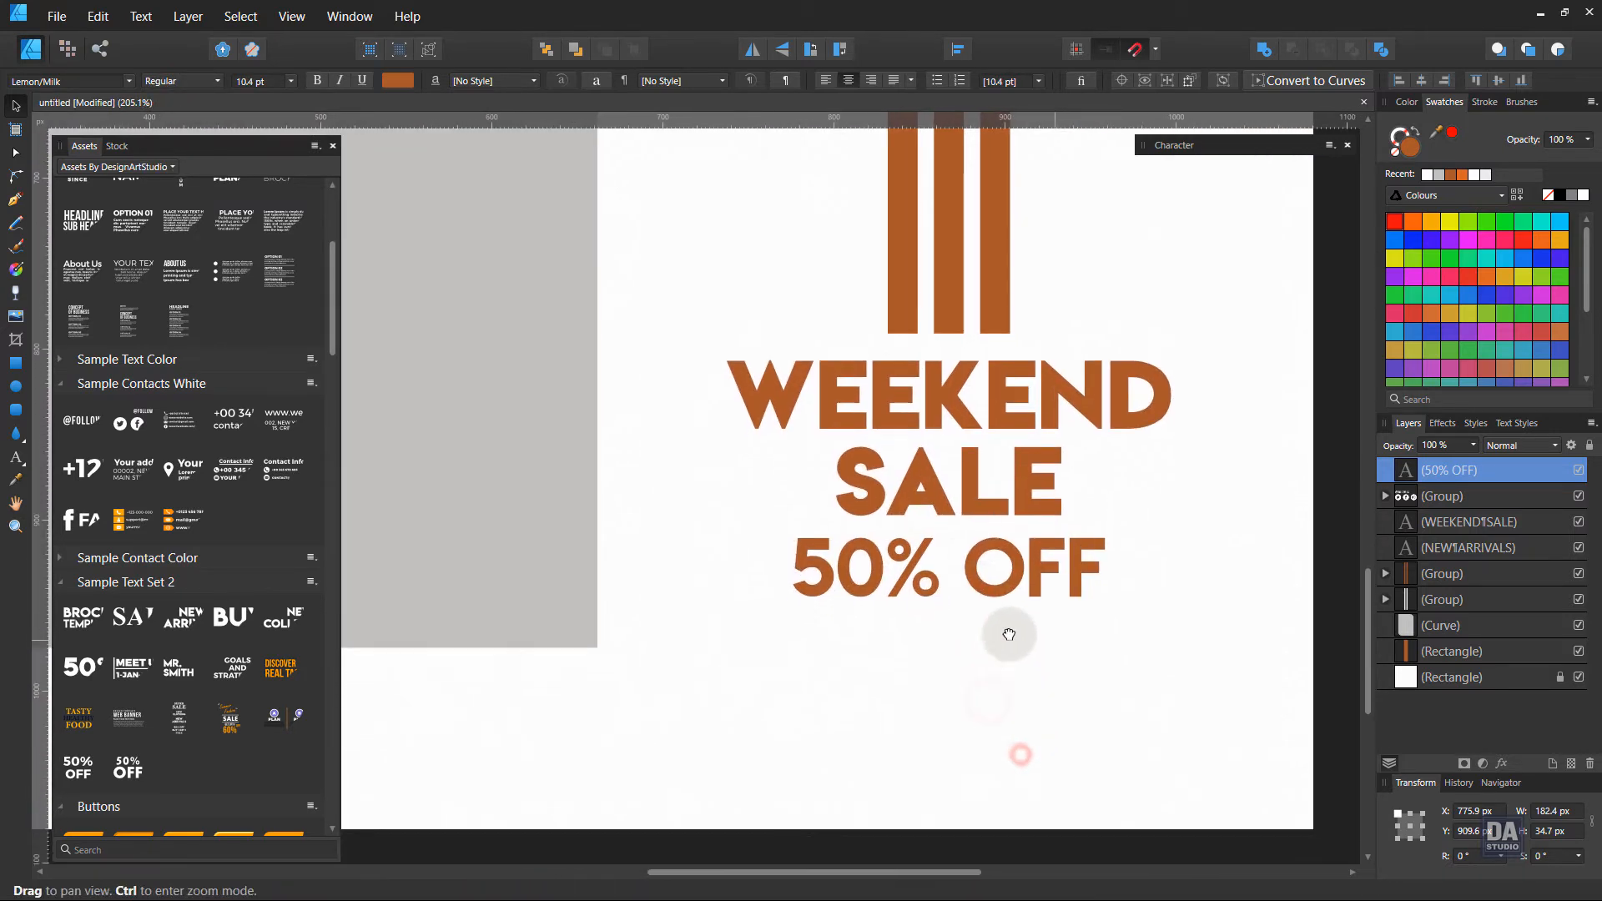
pyautogui.scroll(-4, 192, 500)
# Add a rounded "SHOP NOW" button asset below "50% OFF" and fill its rounded rectangle with the recent dark orange.
pyautogui.moveTo(84, 642); pyautogui.dragTo(932, 671)
pyautogui.doubleClick(1111, 688)
pyautogui.click(1450, 173)
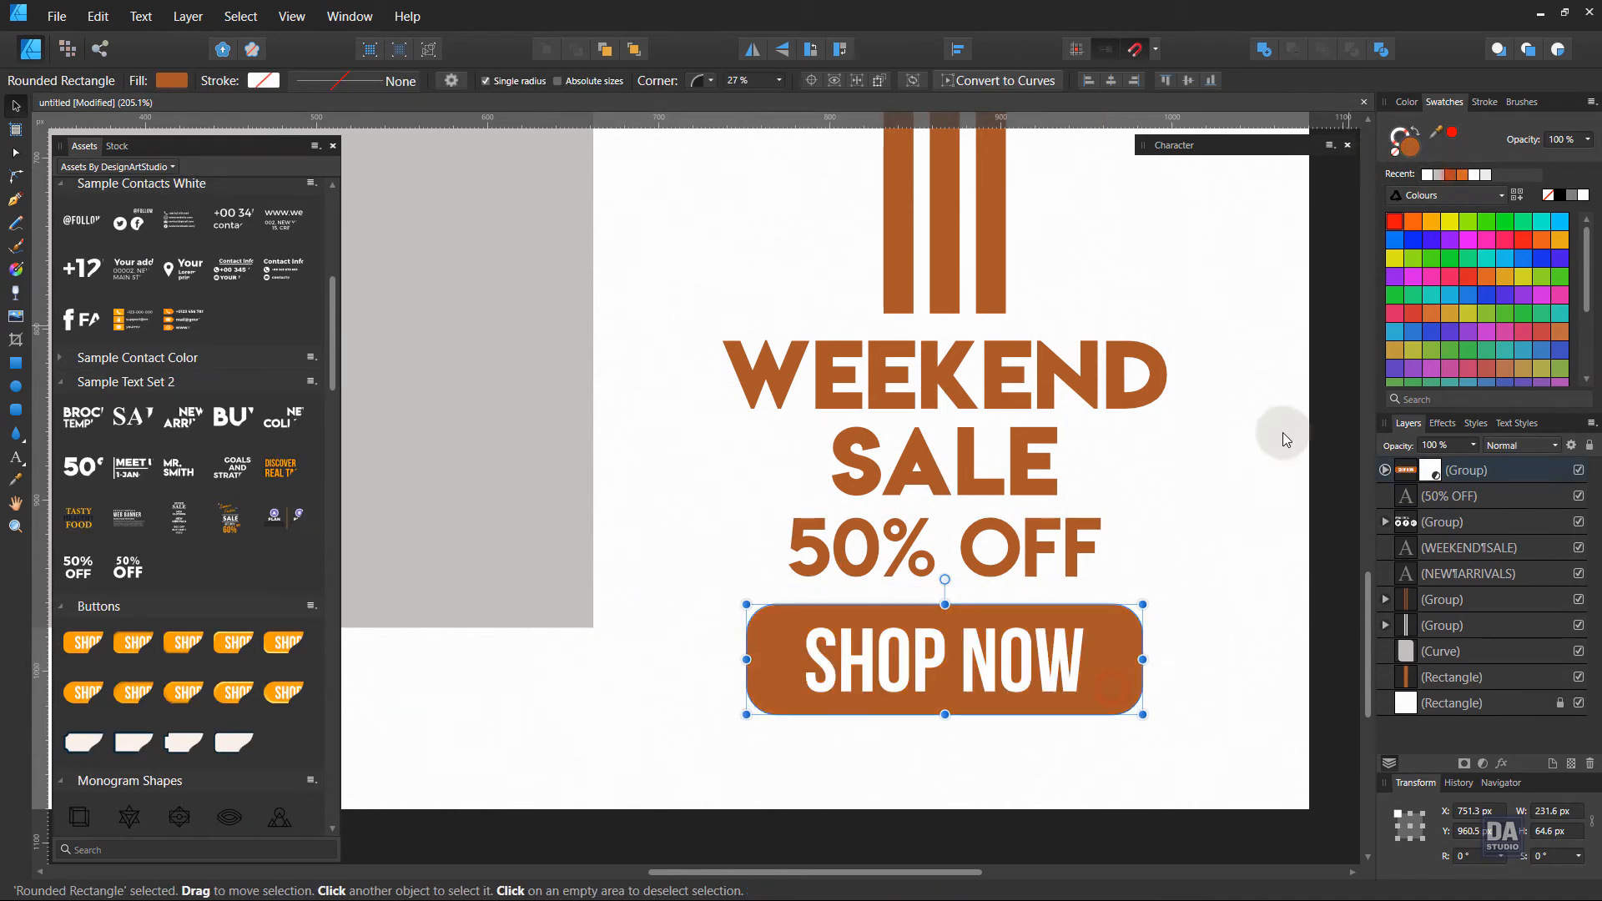
pyautogui.click(1327, 633)
pyautogui.scroll(-7, 1036, 680)
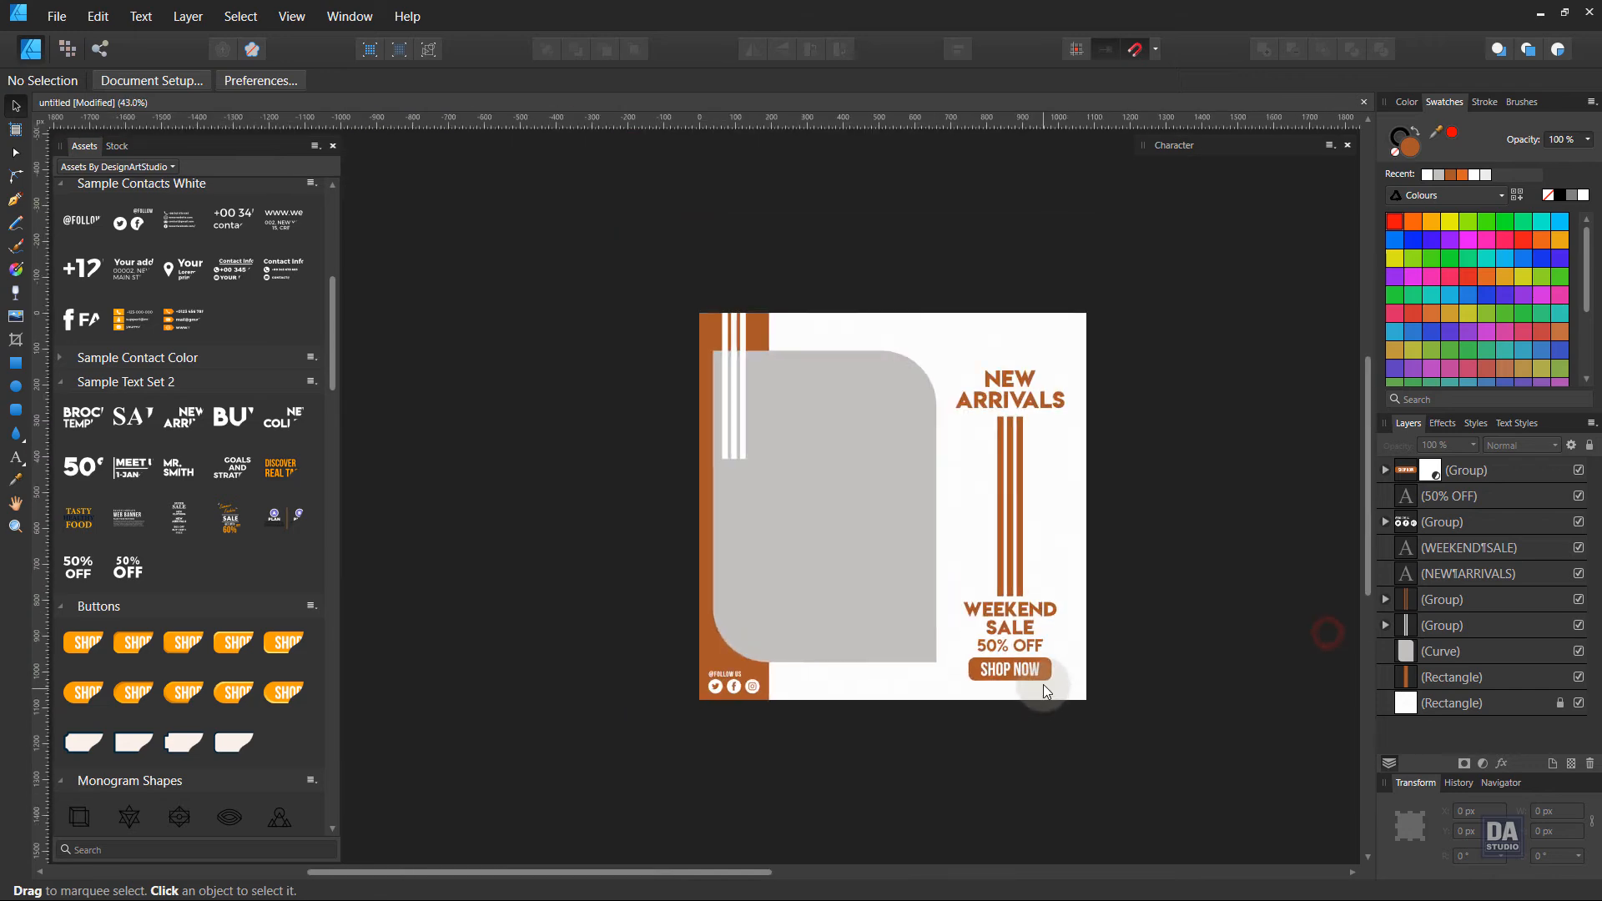
# Swap the order so the "SHOP NOW" button sits directly under "WEEKEND SALE" and "50% OFF" sits below the button.
pyautogui.scroll(3, 1043, 671)
pyautogui.press('space')
pyautogui.moveTo(1077, 623); pyautogui.dragTo(1048, 745)
pyautogui.click(1053, 728)
pyautogui.keyDown('shift'); pyautogui.click(1047, 738); pyautogui.keyUp('shift')
pyautogui.click(1048, 734)
pyautogui.click(1253, 732)
pyautogui.press('space')
pyautogui.moveTo(1176, 710); pyautogui.dragTo(1209, 750)
pyautogui.click(1080, 780)
# Change the "50% OFF" text's font to Montserrat in a thin upright style.
pyautogui.click(62, 79)
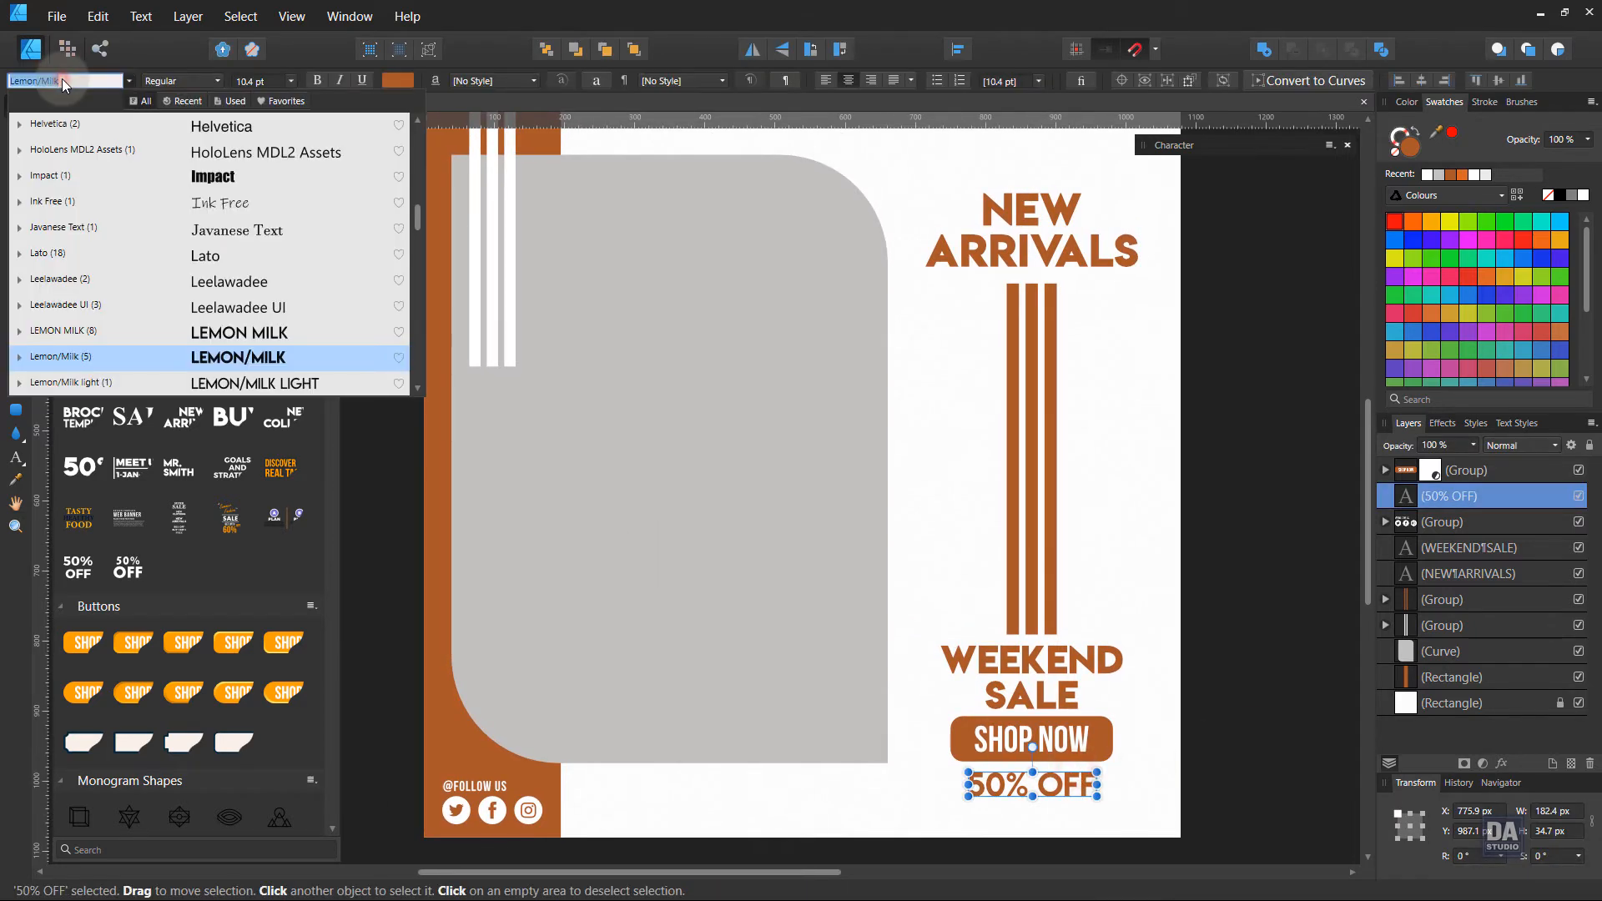
pyautogui.write('m')
pyautogui.scroll(-2, 98, 158)
pyautogui.click(100, 219)
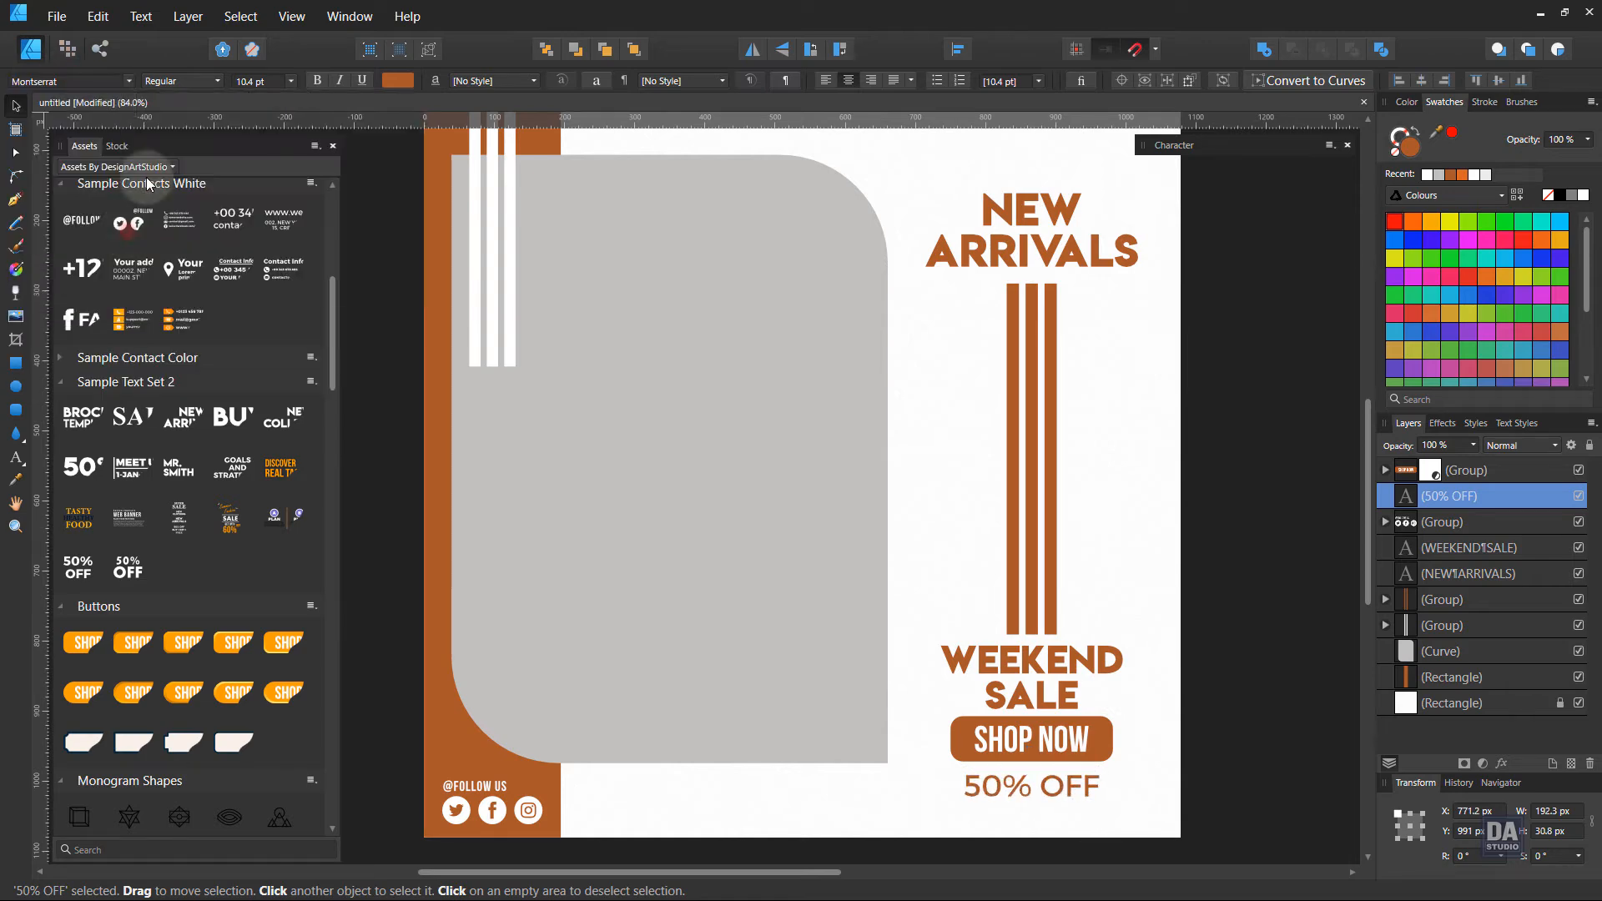
pyautogui.click(166, 81)
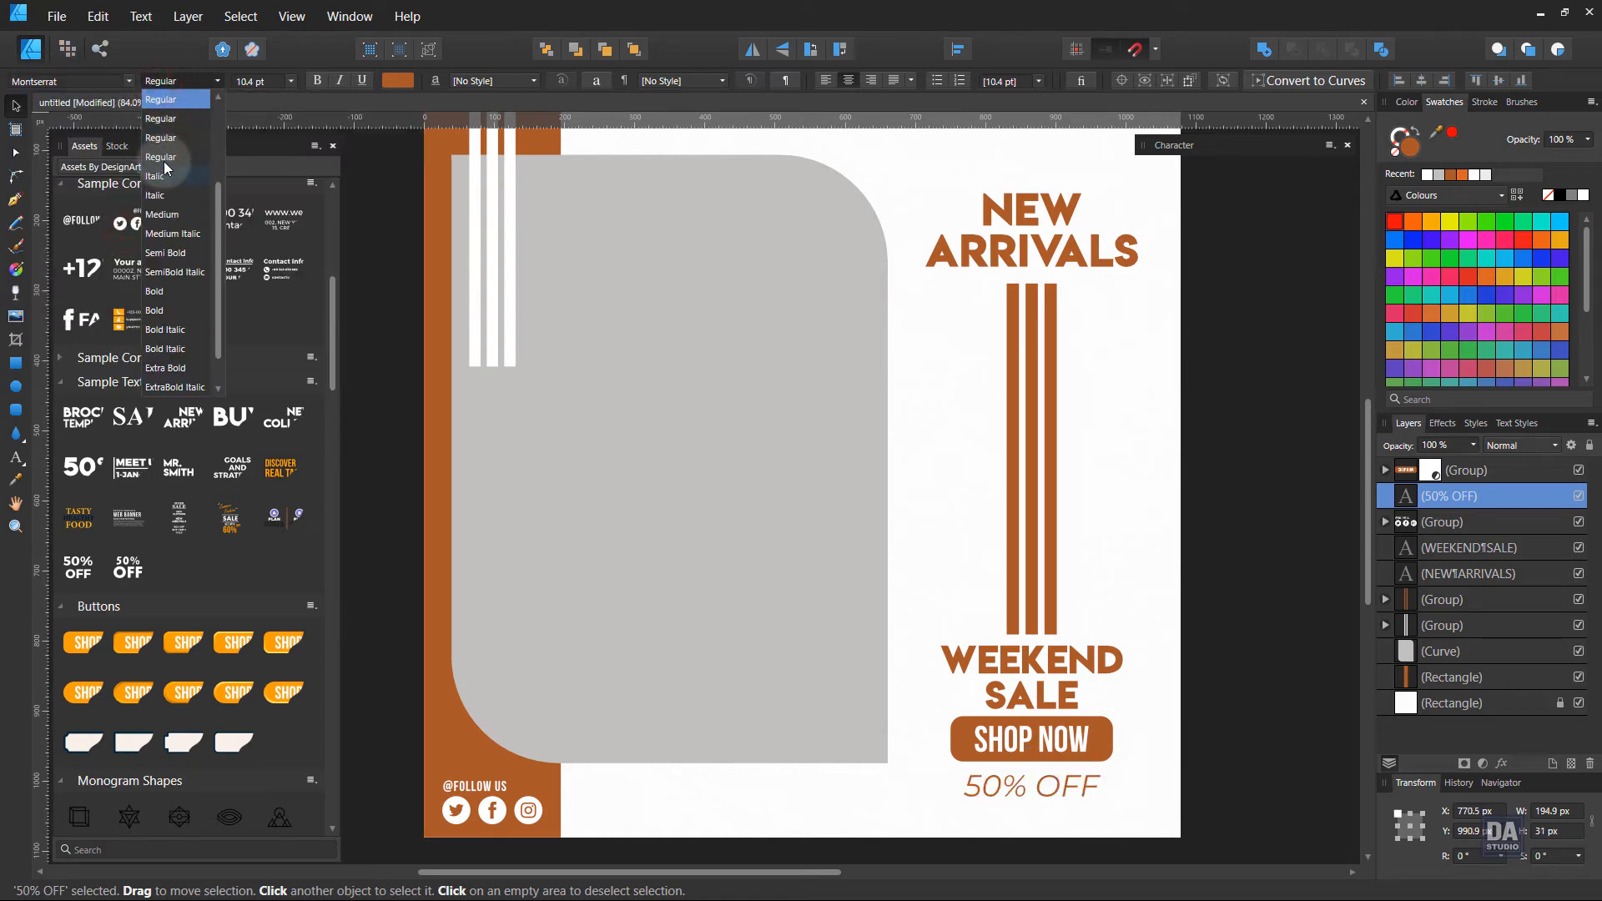
pyautogui.scroll(3, 171, 209)
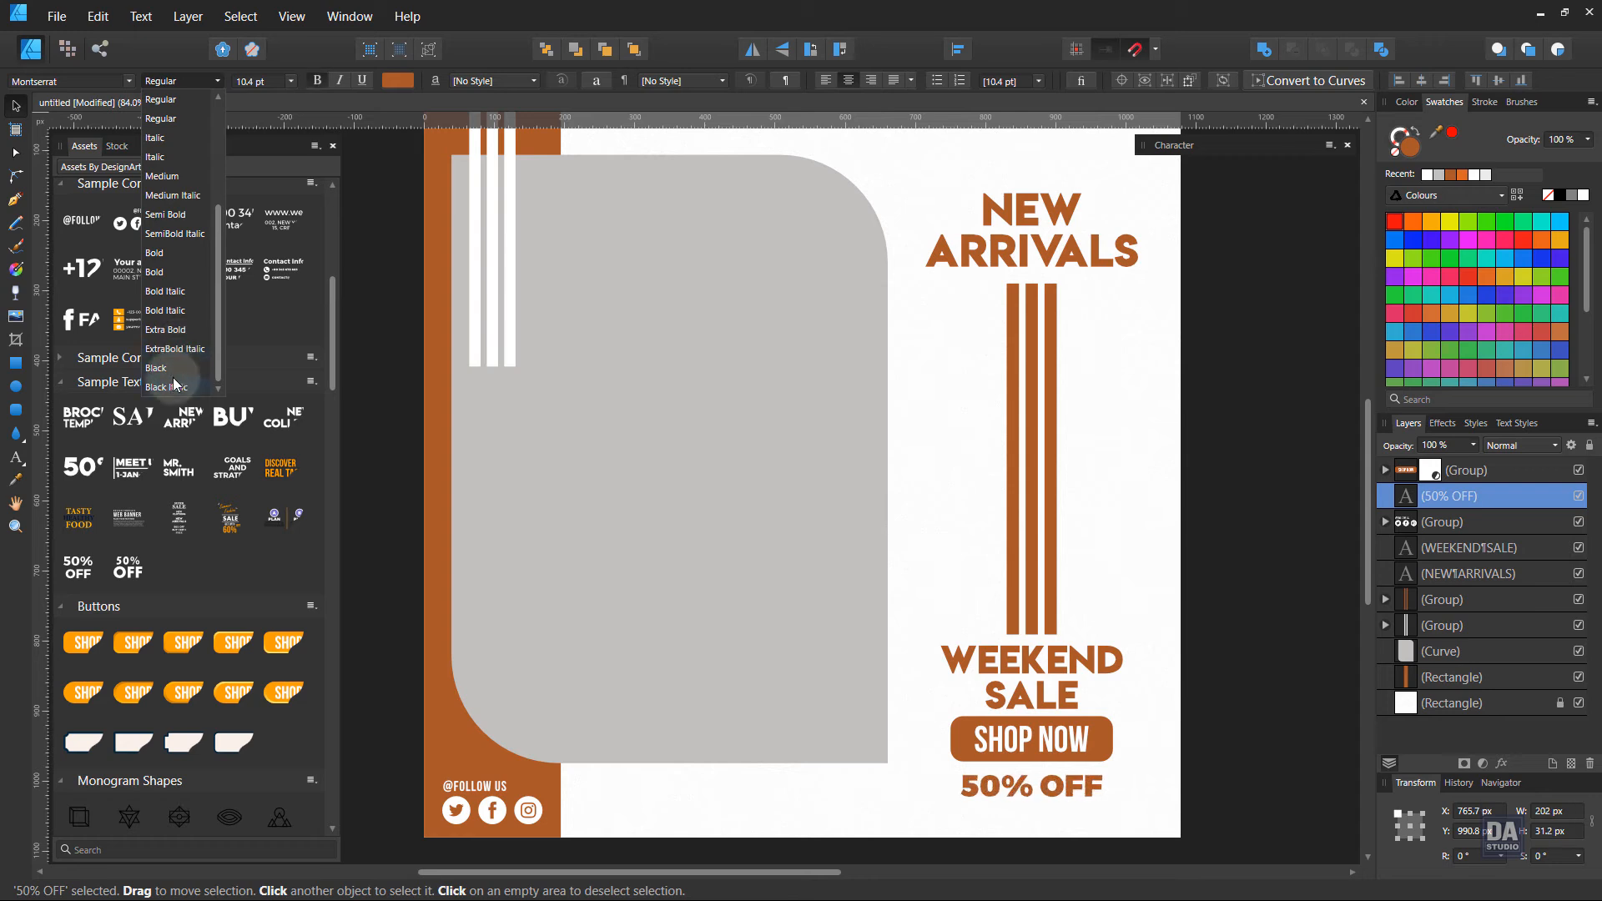
pyautogui.click(170, 195)
# Shrink the "50% OFF" text, tuck it under the "SHOP NOW" button, and shift both slightly down.
pyautogui.moveTo(1102, 801); pyautogui.dragTo(1086, 792)
pyautogui.moveTo(1046, 791); pyautogui.dragTo(1083, 752)
pyautogui.keyDown('shift'); pyautogui.click(1083, 744); pyautogui.keyUp('shift')
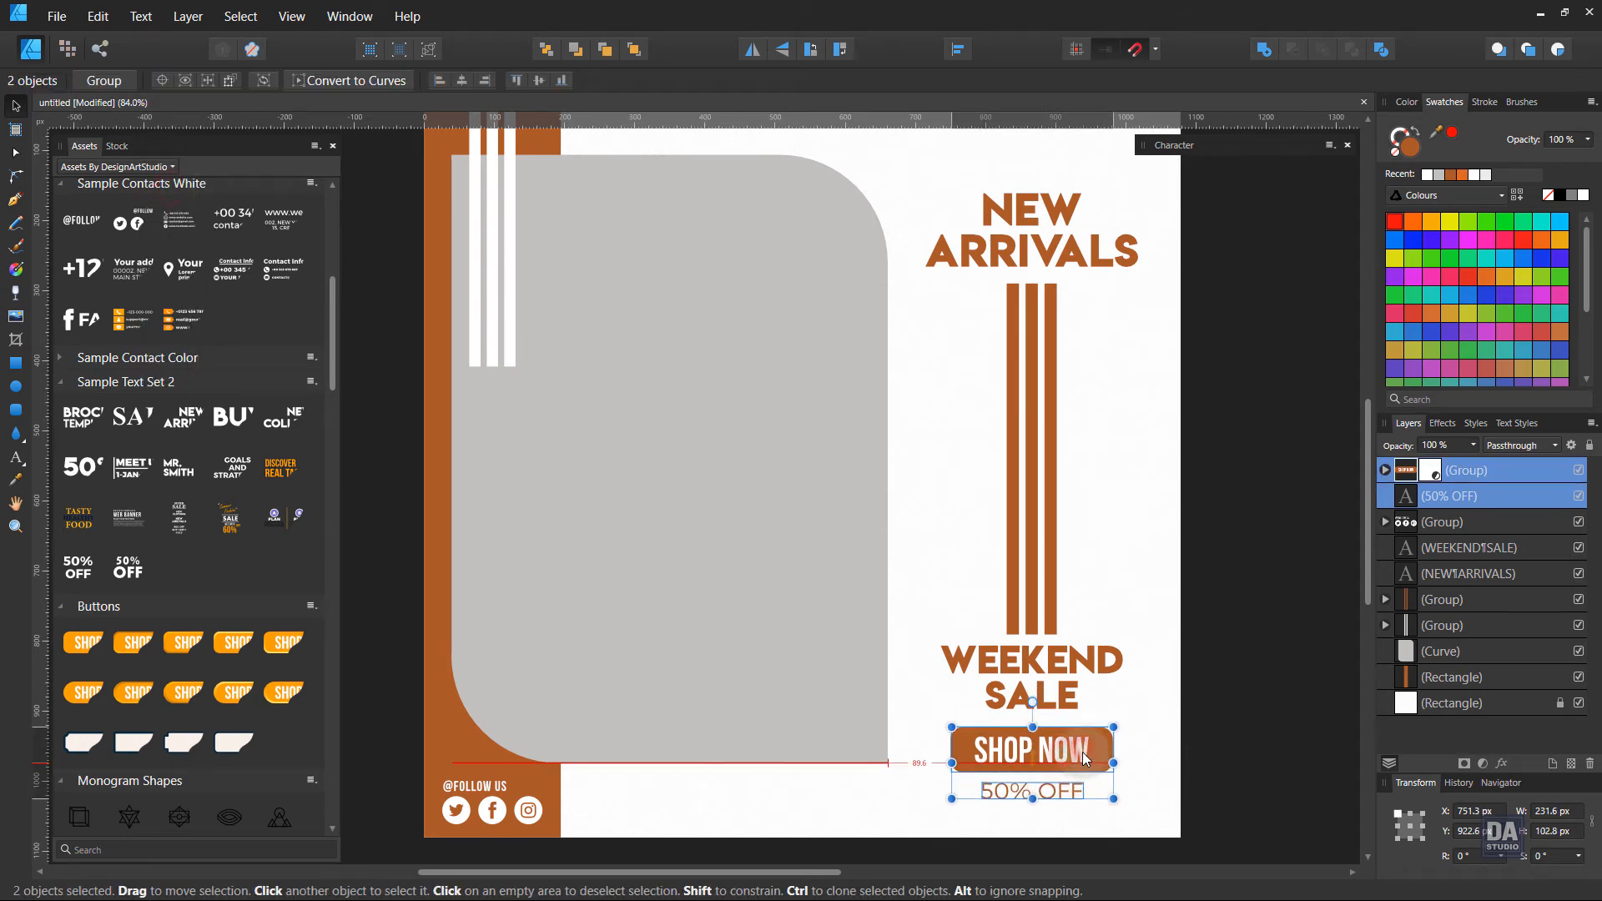
pyautogui.click(1269, 744)
# Nudge the "WEEKEND SALE" text slightly down from the orange stripes.
pyautogui.moveTo(1067, 667); pyautogui.dragTo(1072, 672)
pyautogui.click(1243, 678)
pyautogui.moveTo(1217, 744); pyautogui.dragTo(1244, 766)
pyautogui.moveTo(1099, 709); pyautogui.dragTo(962, 636)
pyautogui.moveTo(1181, 686); pyautogui.dragTo(1178, 689)
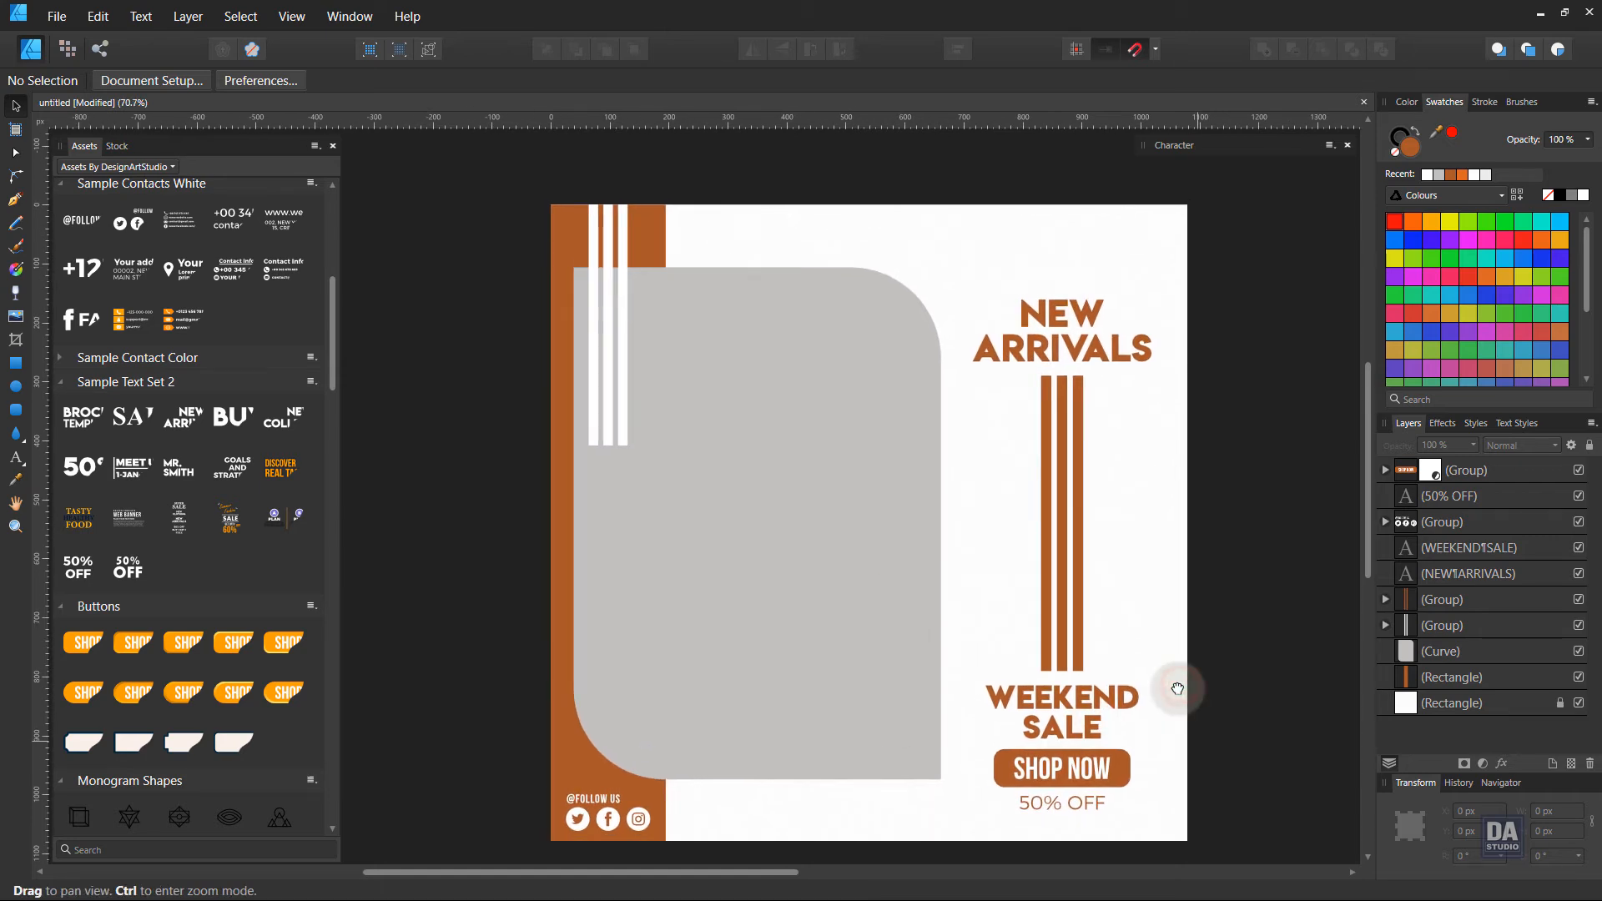
# Move the "SHOP NOW" button and "50% OFF" text down together, and adjust "WEEKEND SALE" to even out the spacing.
pyautogui.moveTo(1201, 754); pyautogui.dragTo(917, 844)
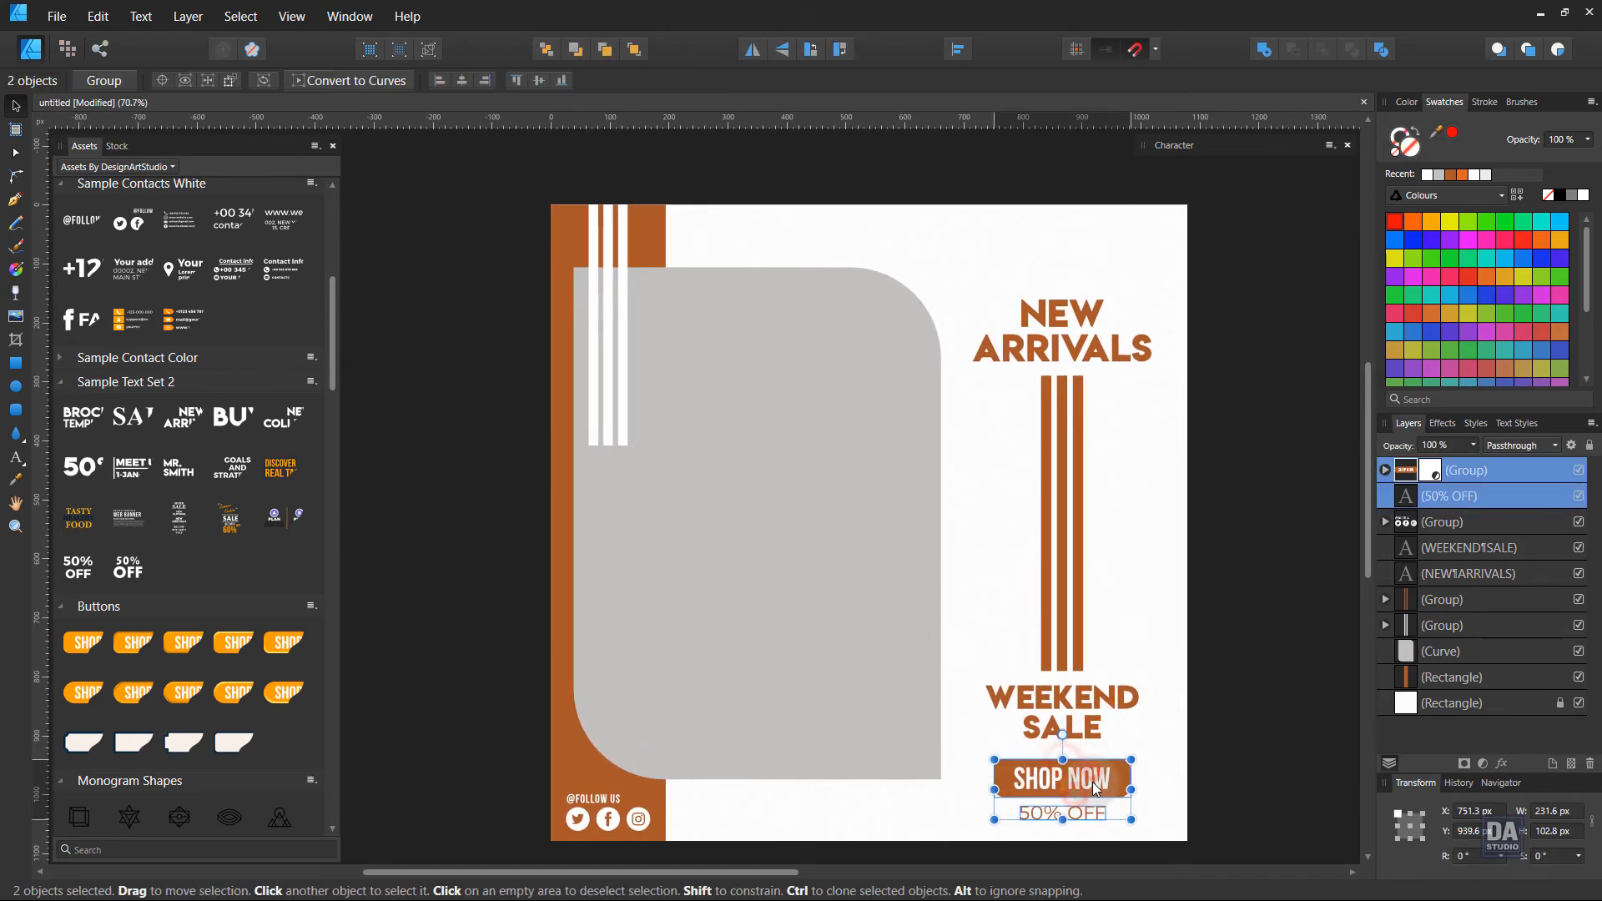
pyautogui.click(1098, 726)
pyautogui.click(1236, 731)
pyautogui.moveTo(1236, 731); pyautogui.dragTo(1244, 737)
# Nudge the "NEW ARRIVALS" text up to about 149 px from the page's top edge.
pyautogui.click(1083, 361)
pyautogui.click(1209, 377)
pyautogui.moveTo(1120, 359); pyautogui.dragTo(1108, 381)
pyautogui.scroll(4, 1096, 310)
pyautogui.moveTo(1110, 382); pyautogui.dragTo(751, 334)
pyautogui.moveTo(1057, 490); pyautogui.dragTo(1003, 486)
# Add the white "DESIGN ART STUDIO" logo asset from Sample Logo and recolour its fill and stroke dark brown.
pyautogui.scroll(6, 184, 417)
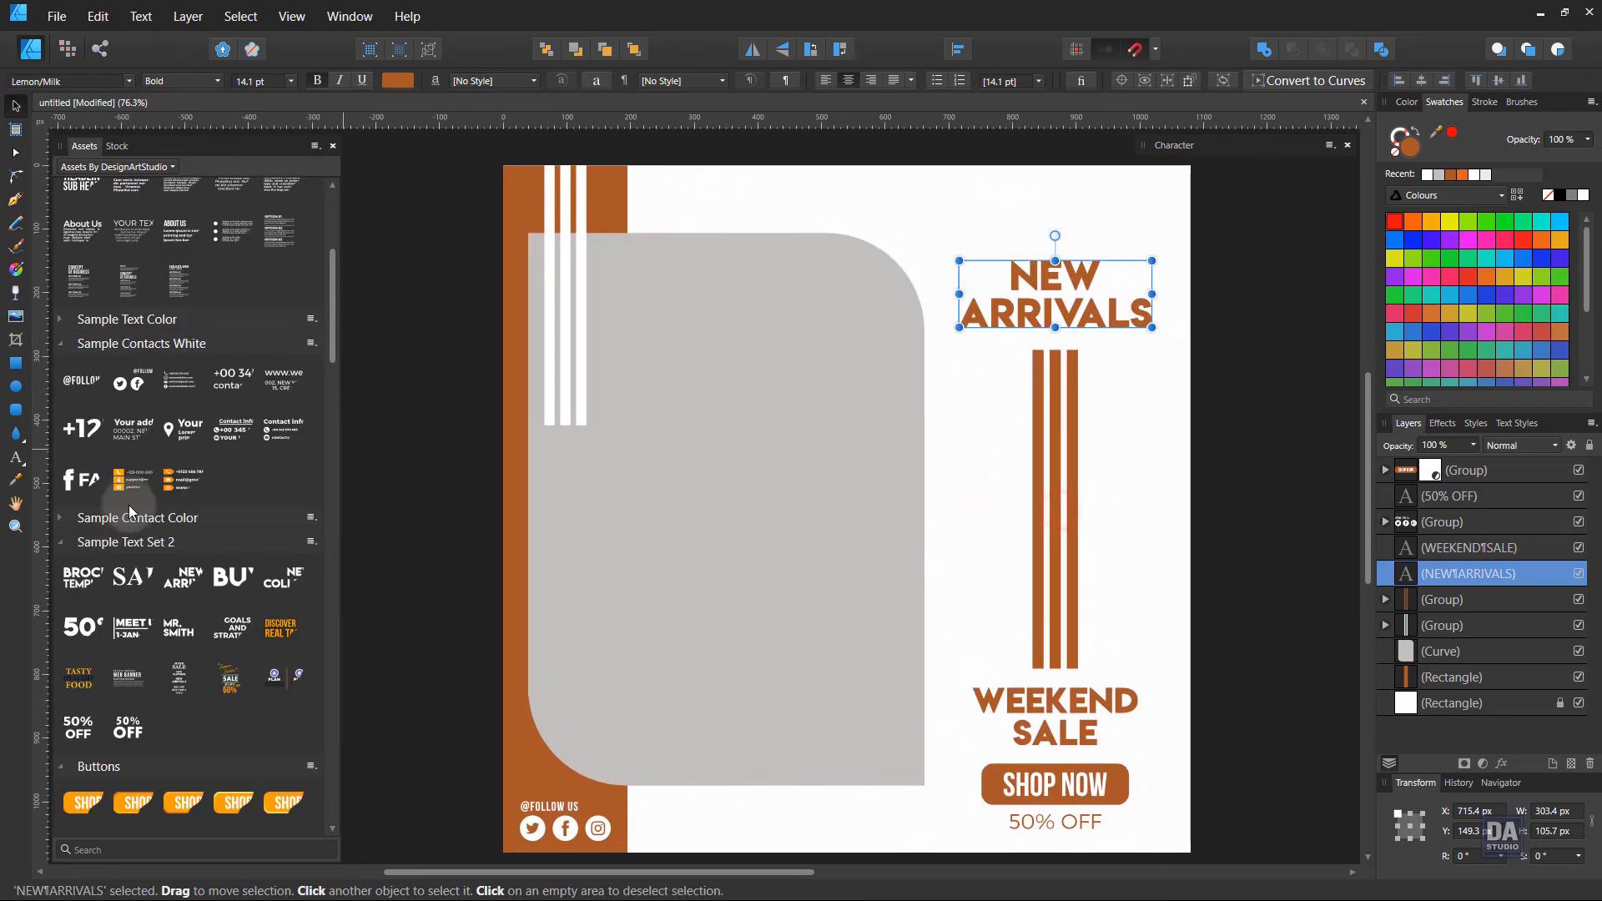
pyautogui.moveTo(130, 278); pyautogui.dragTo(712, 366)
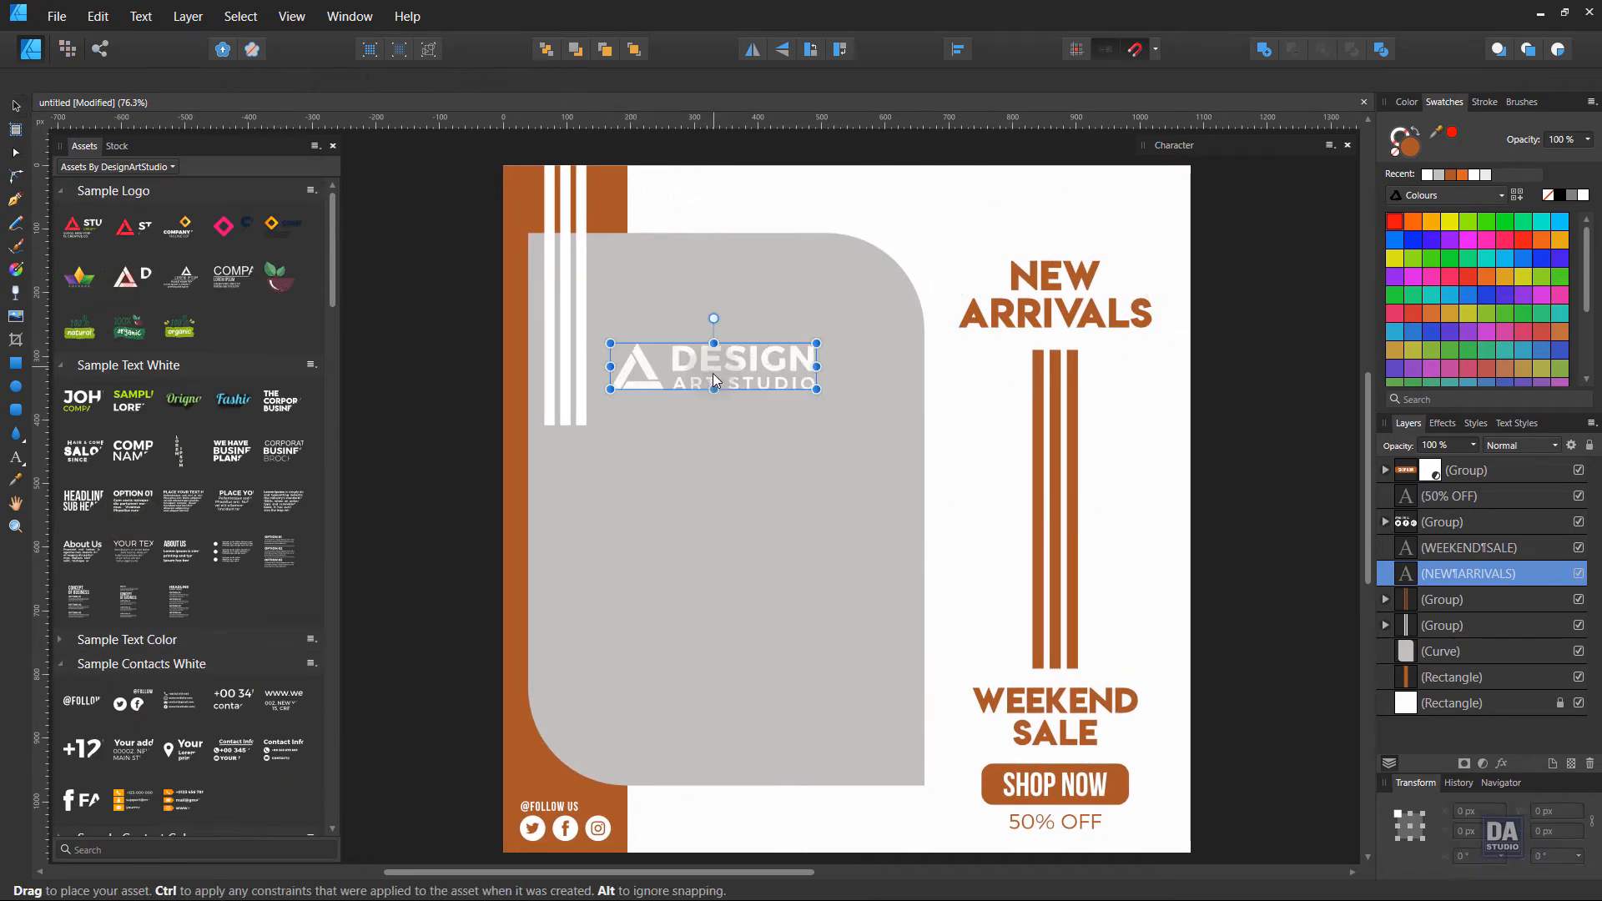
pyautogui.click(1407, 102)
pyautogui.moveTo(1500, 199); pyautogui.dragTo(1495, 182)
pyautogui.click(1397, 148)
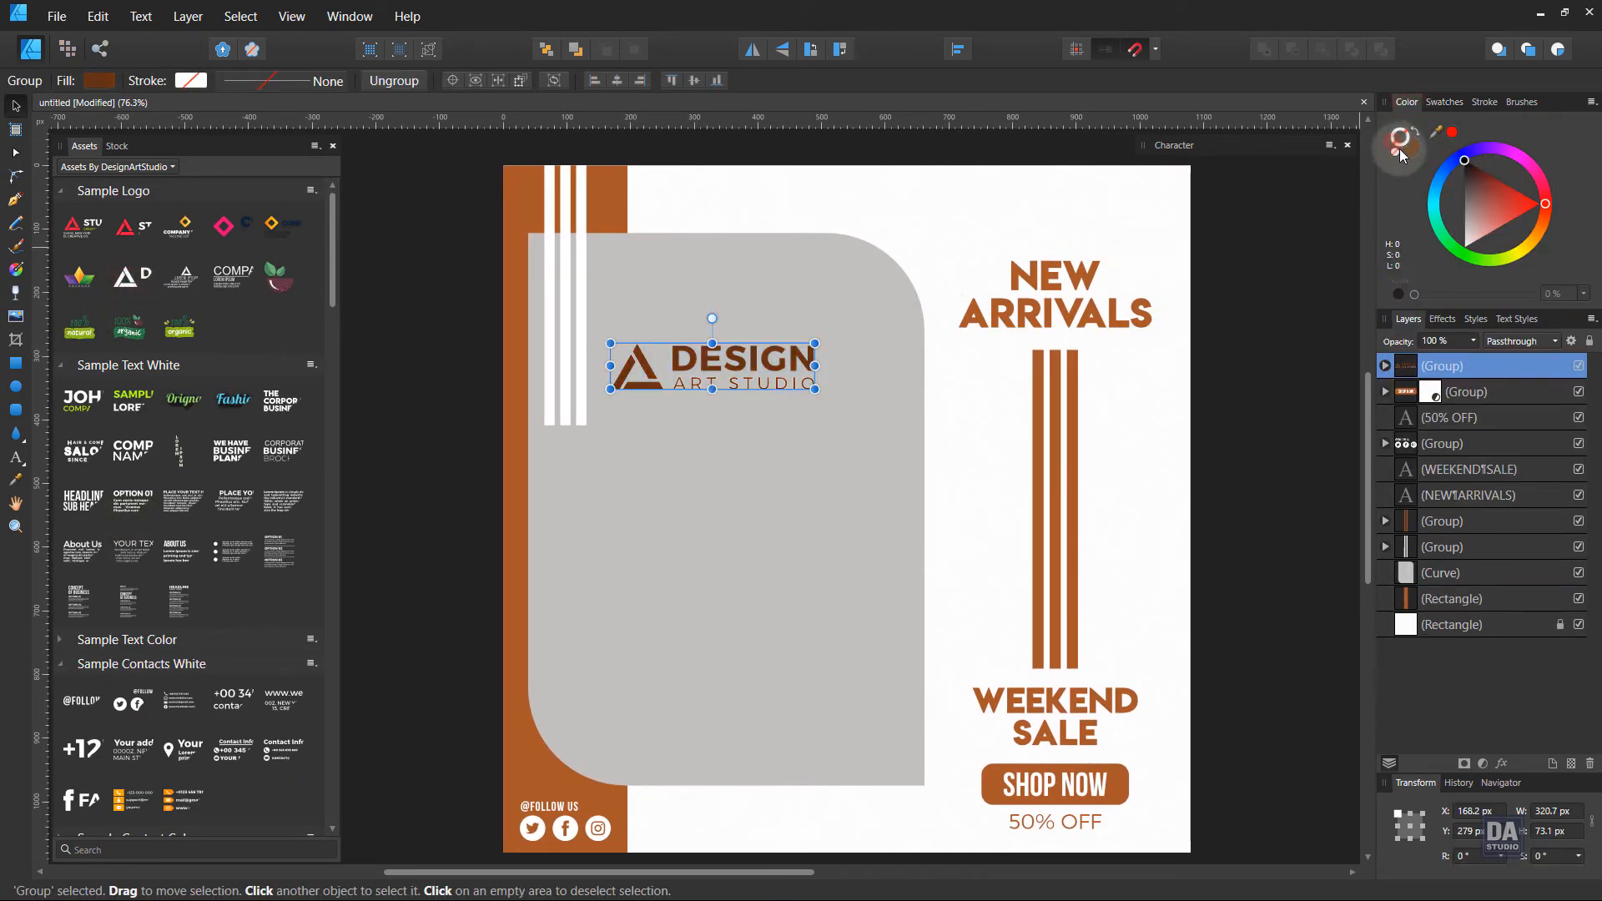
pyautogui.click(1455, 133)
# Move the "DESIGN ART STUDIO" logo to the upper right corner of the page and shrink it to fit above "NEW ARRIVALS".
pyautogui.moveTo(741, 354); pyautogui.dragTo(1103, 201)
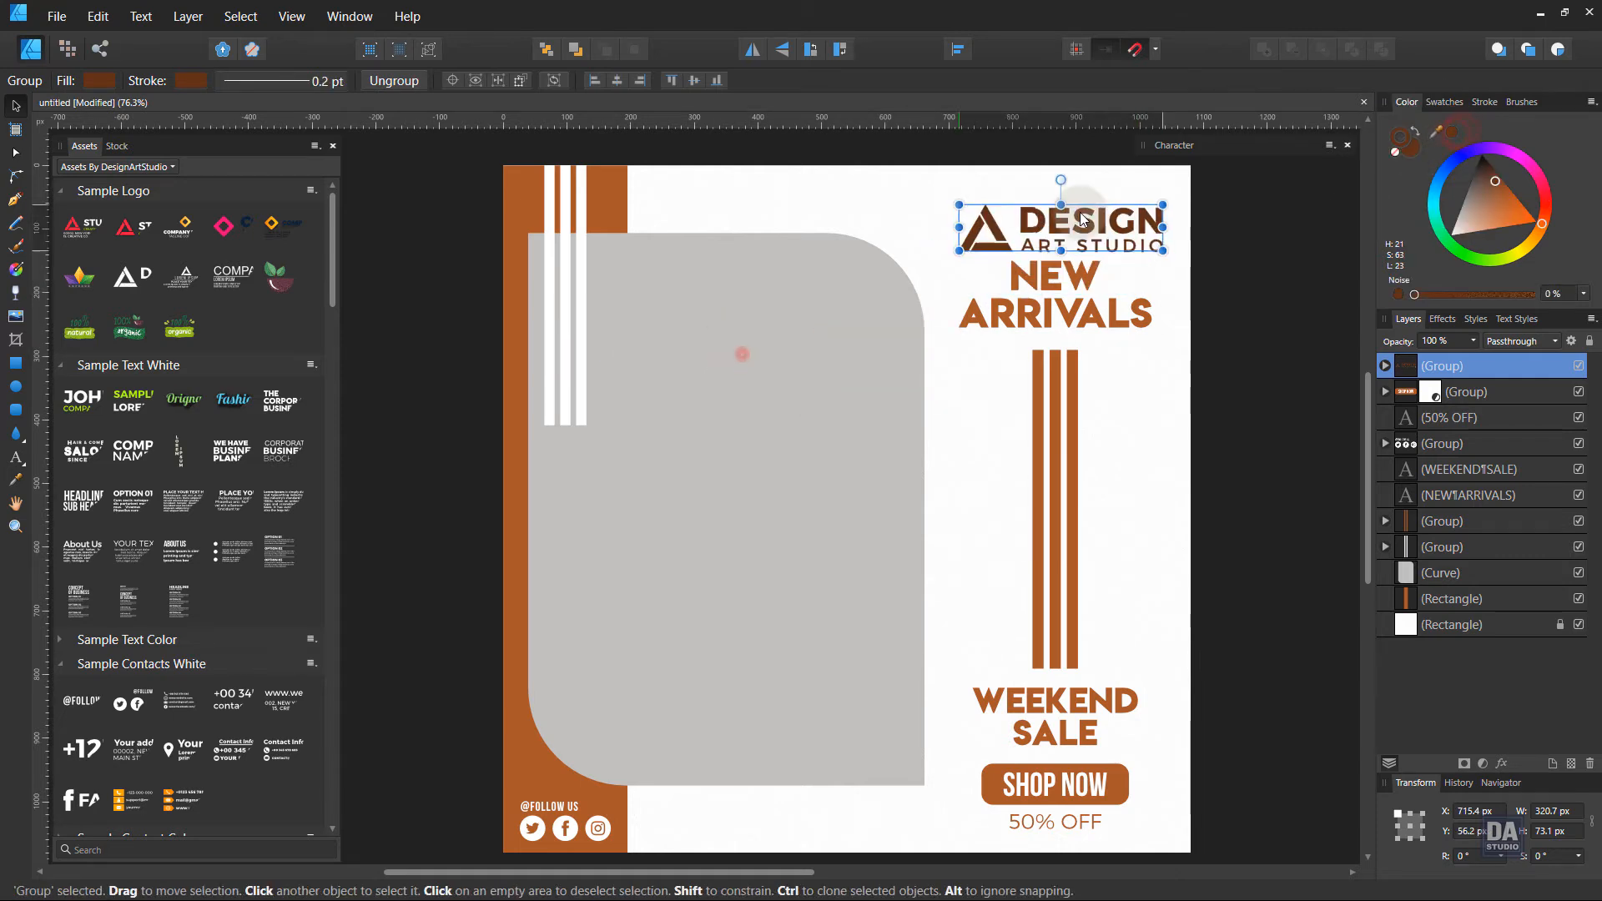
pyautogui.moveTo(972, 236); pyautogui.dragTo(1084, 205)
pyautogui.click(1219, 228)
pyautogui.moveTo(1118, 342); pyautogui.dragTo(1016, 340)
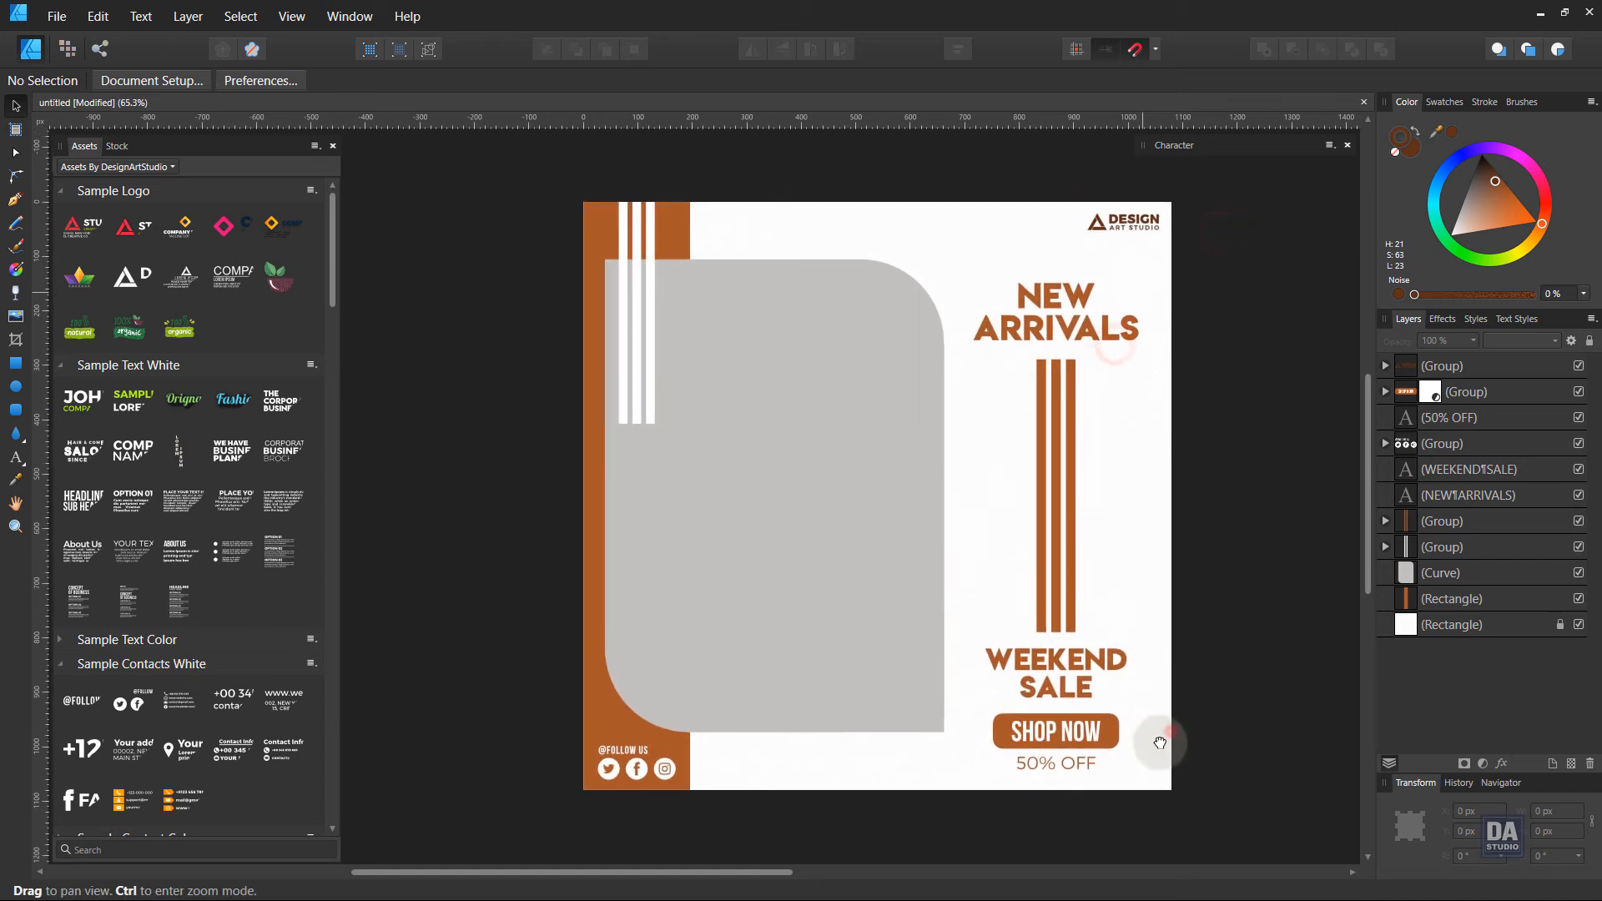
# Recolour the background of the "SHOP NOW" button dark brown.
pyautogui.doubleClick(1113, 744)
pyautogui.click(1249, 543)
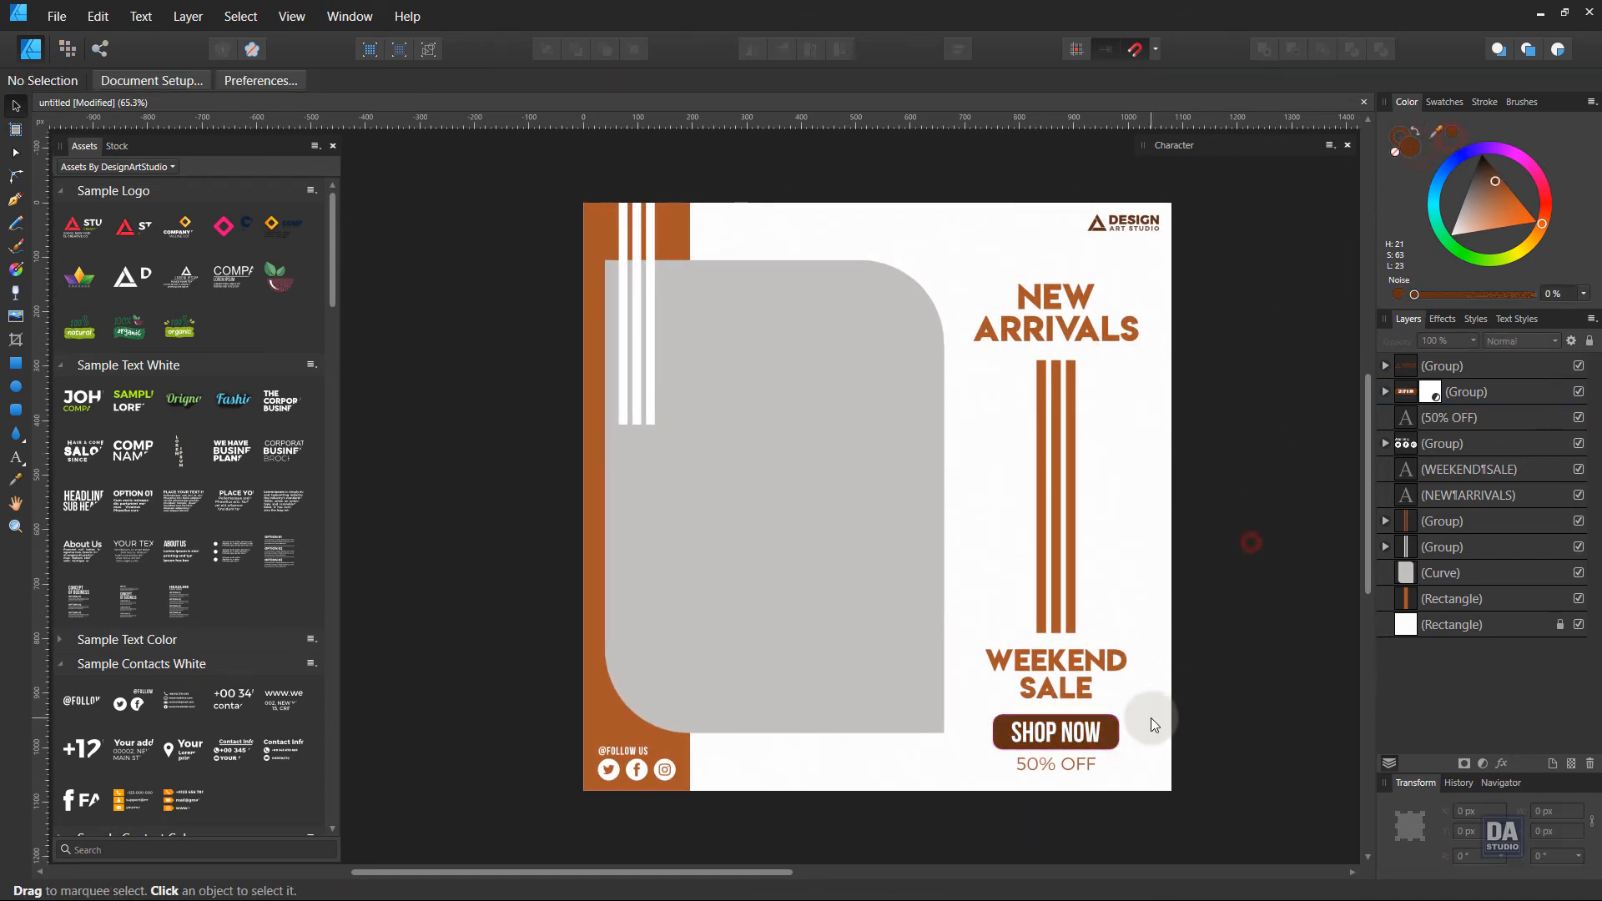
pyautogui.moveTo(1196, 634); pyautogui.dragTo(1155, 673)
pyautogui.scroll(2, 1198, 651)
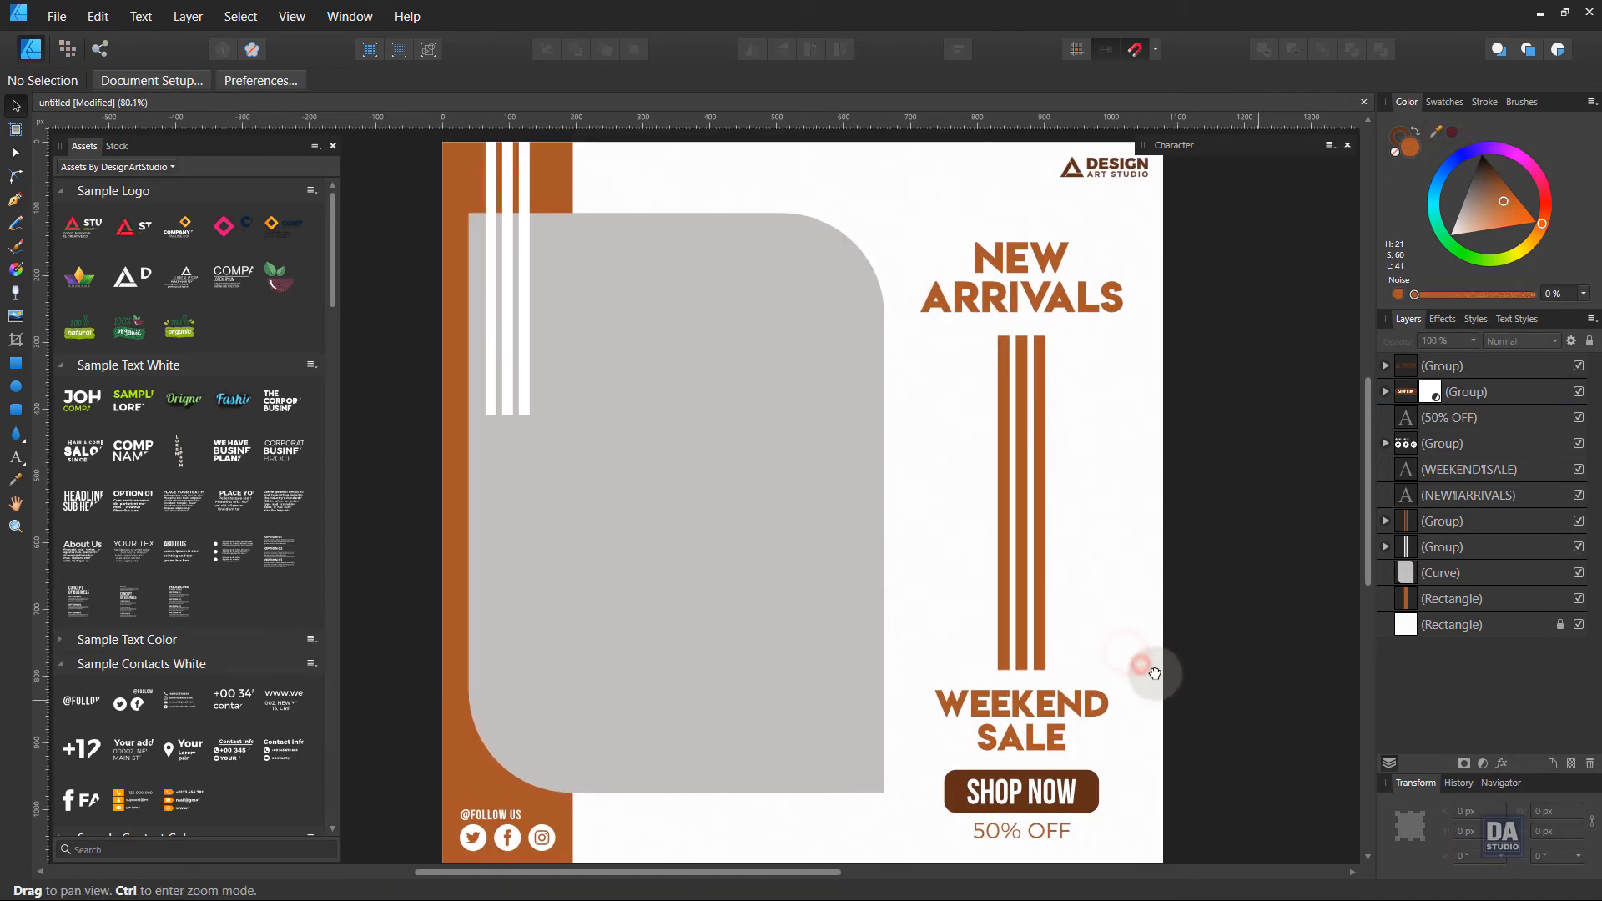
# Place the Unsplash "girl" stock photo of the blonde woman in a maroon top on the page.
pyautogui.click(117, 147)
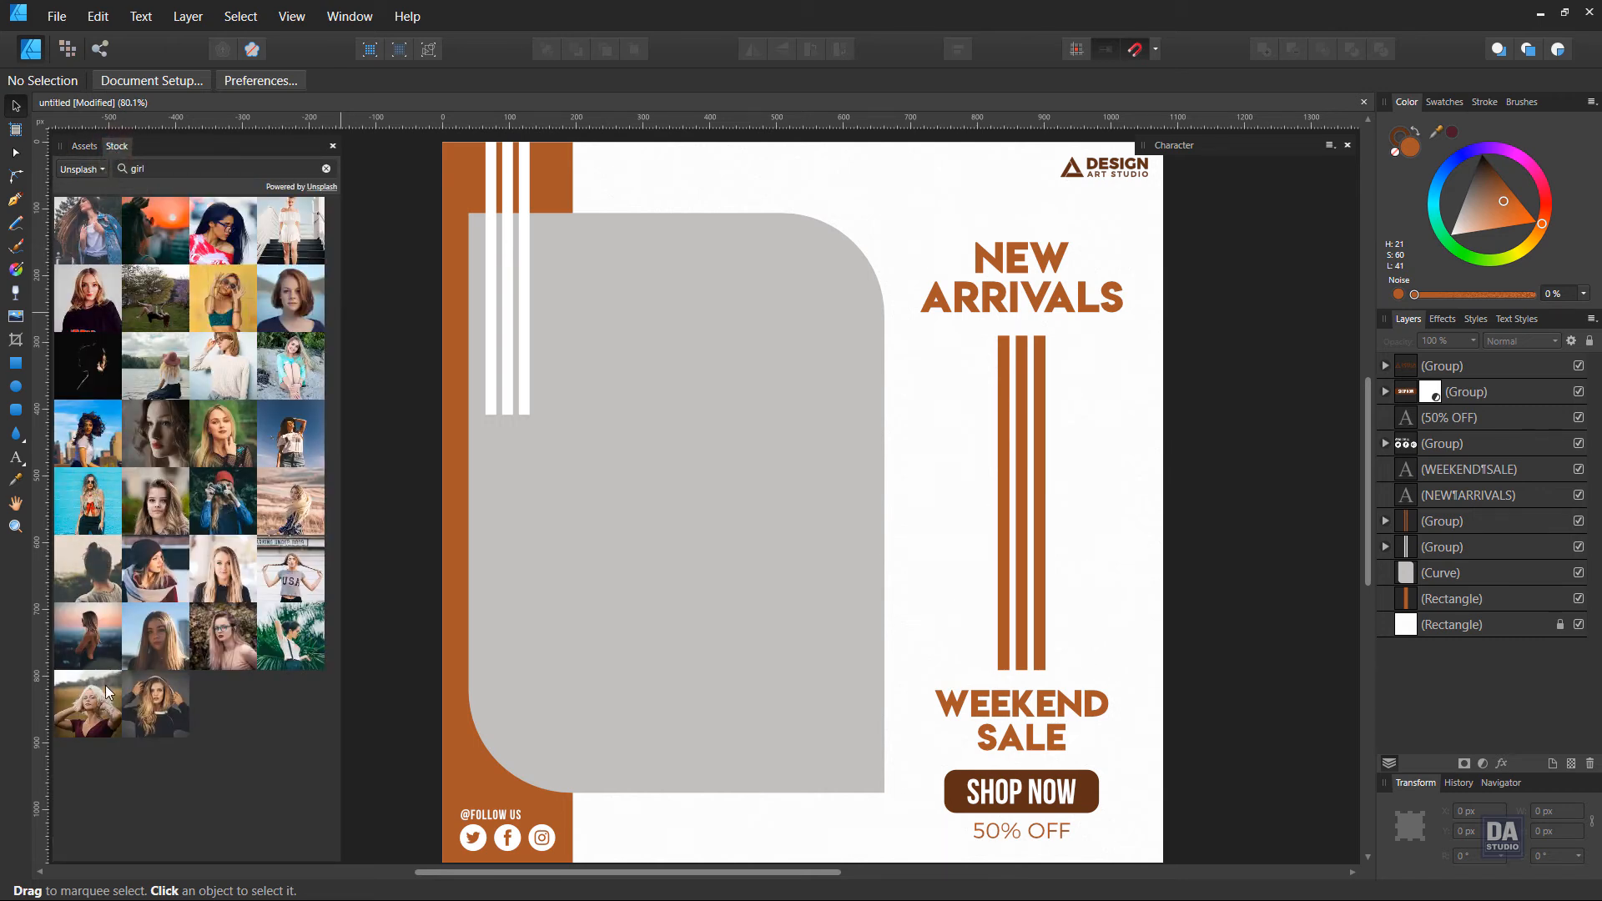
pyautogui.moveTo(107, 692); pyautogui.dragTo(691, 430)
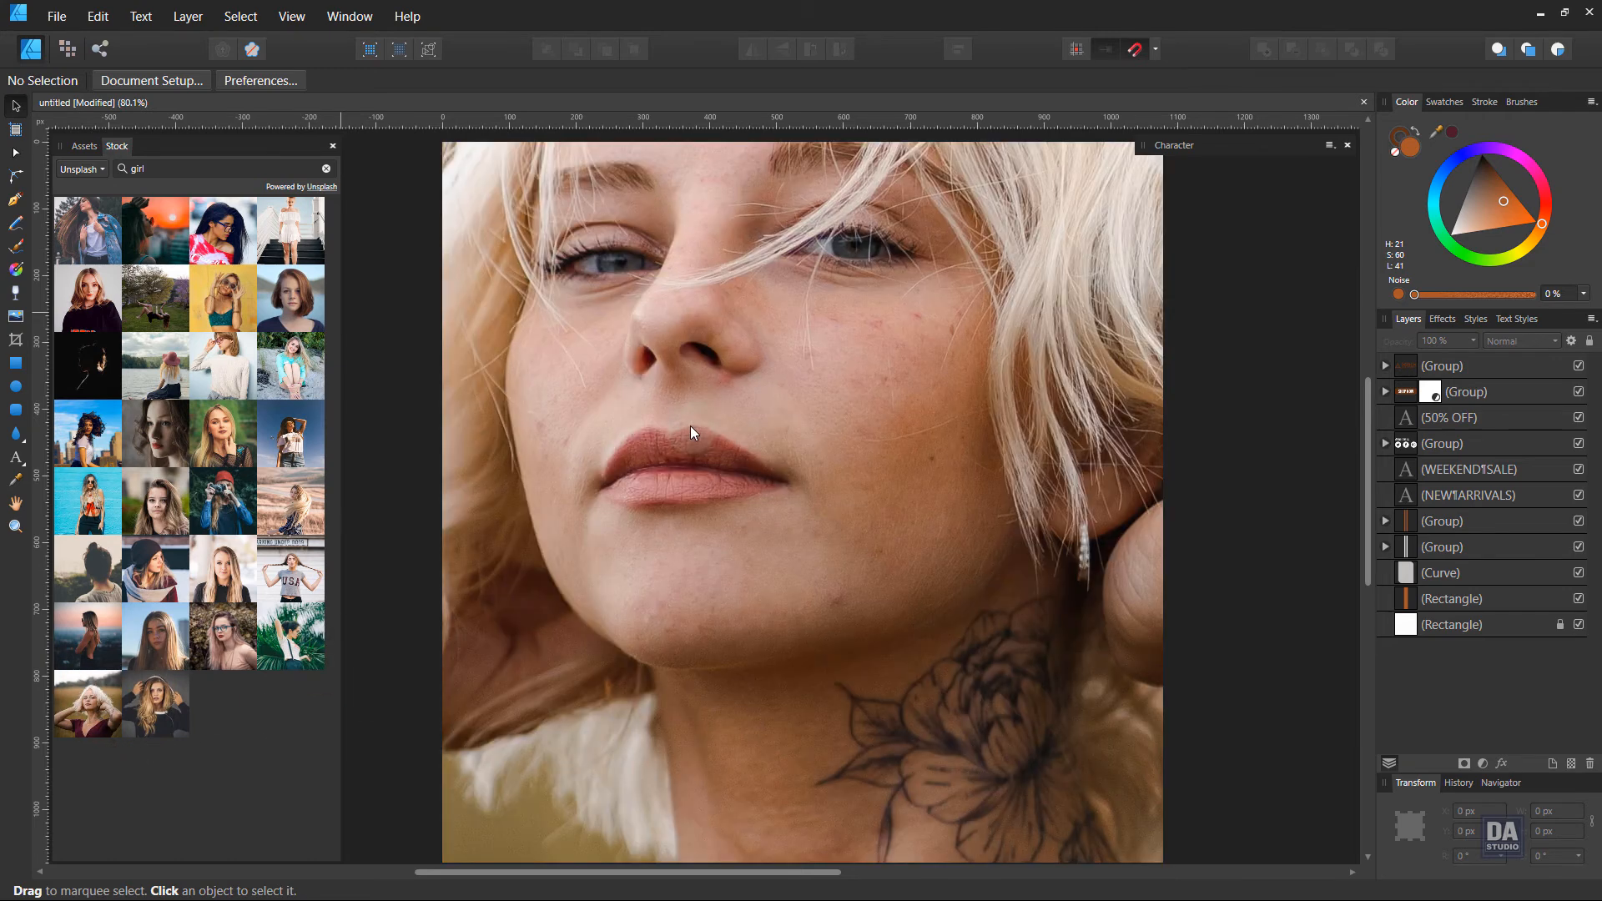
pyautogui.doubleClick(1399, 365)
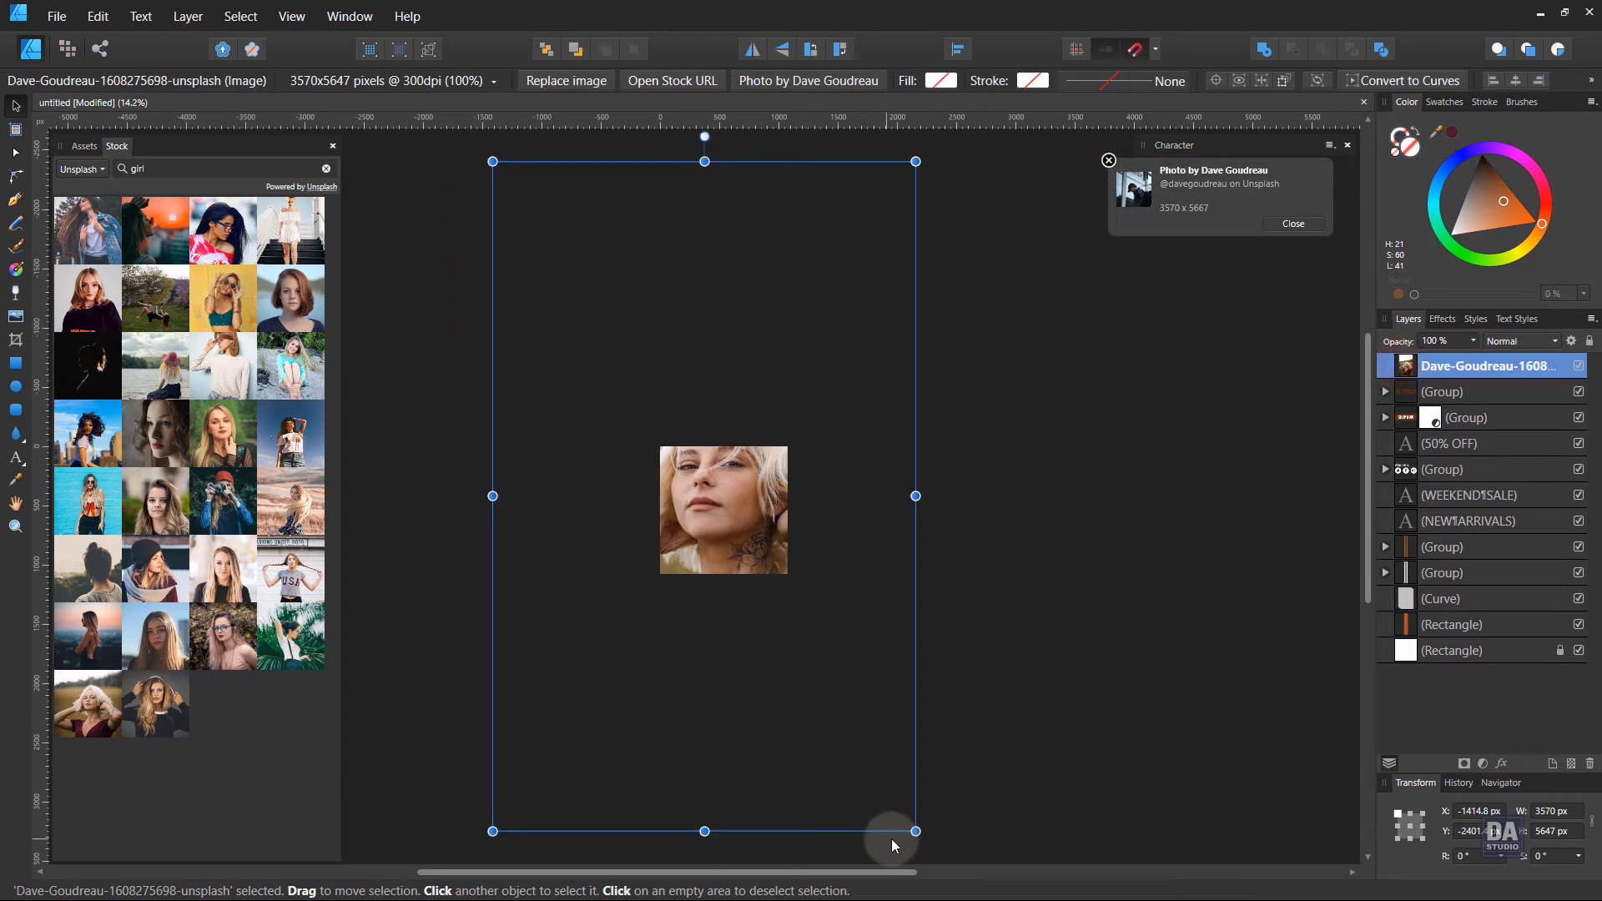
# Scale the photo down proportionally to about 675 px wide and position it over the grey frame.
pyautogui.moveTo(915, 831); pyautogui.dragTo(756, 616)
pyautogui.scroll(3, 713, 525)
pyautogui.scroll(3, 714, 526)
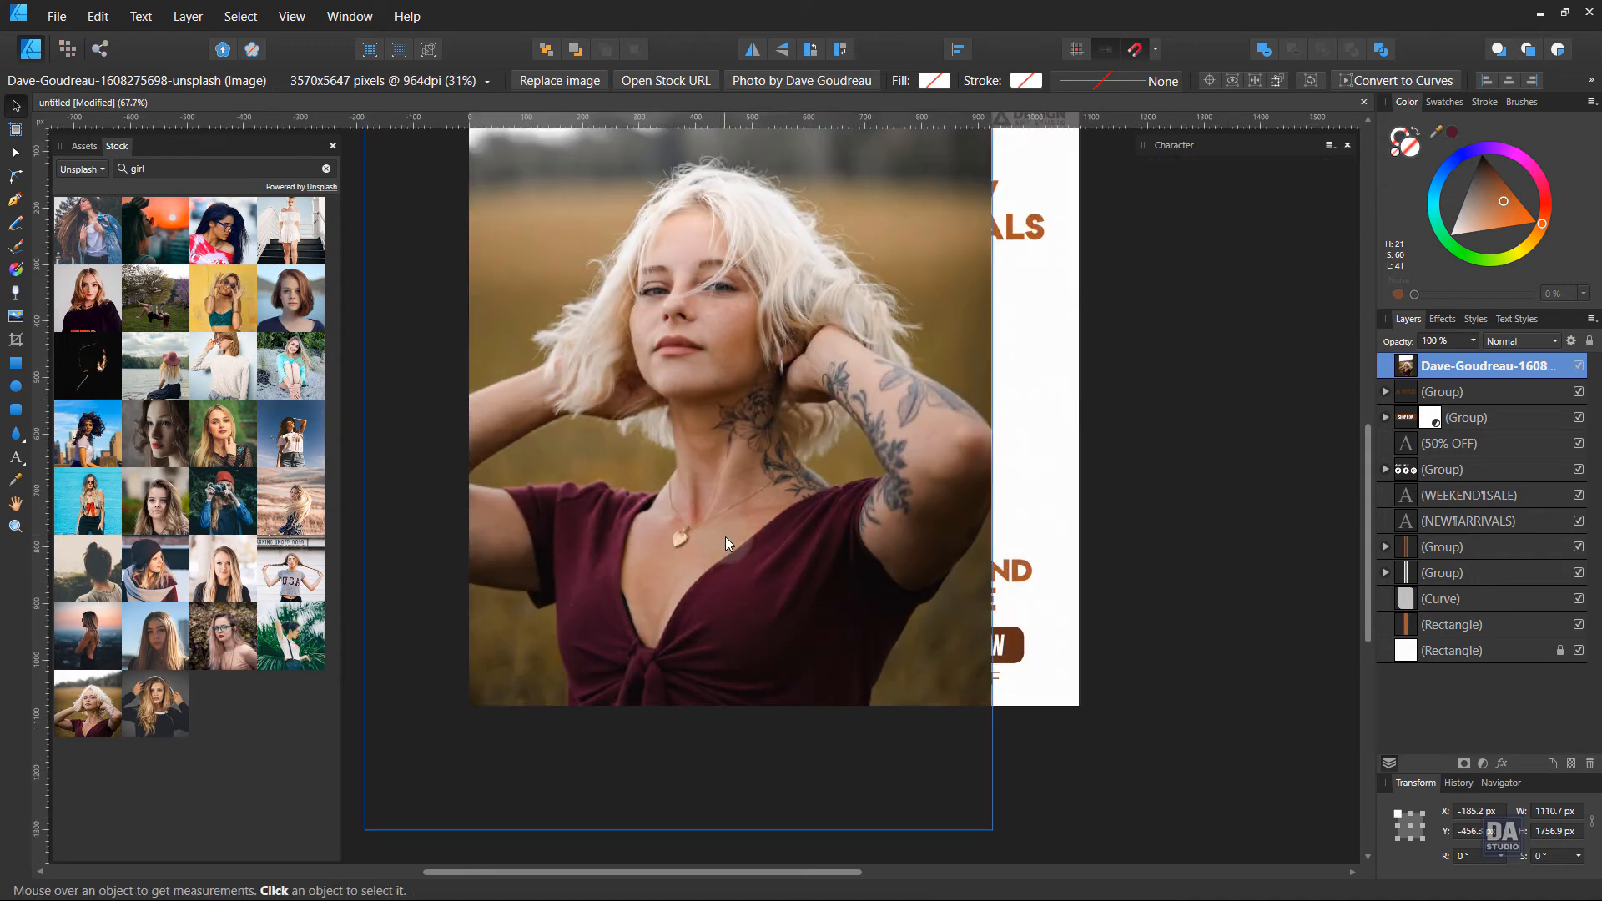
pyautogui.moveTo(967, 789); pyautogui.dragTo(964, 698)
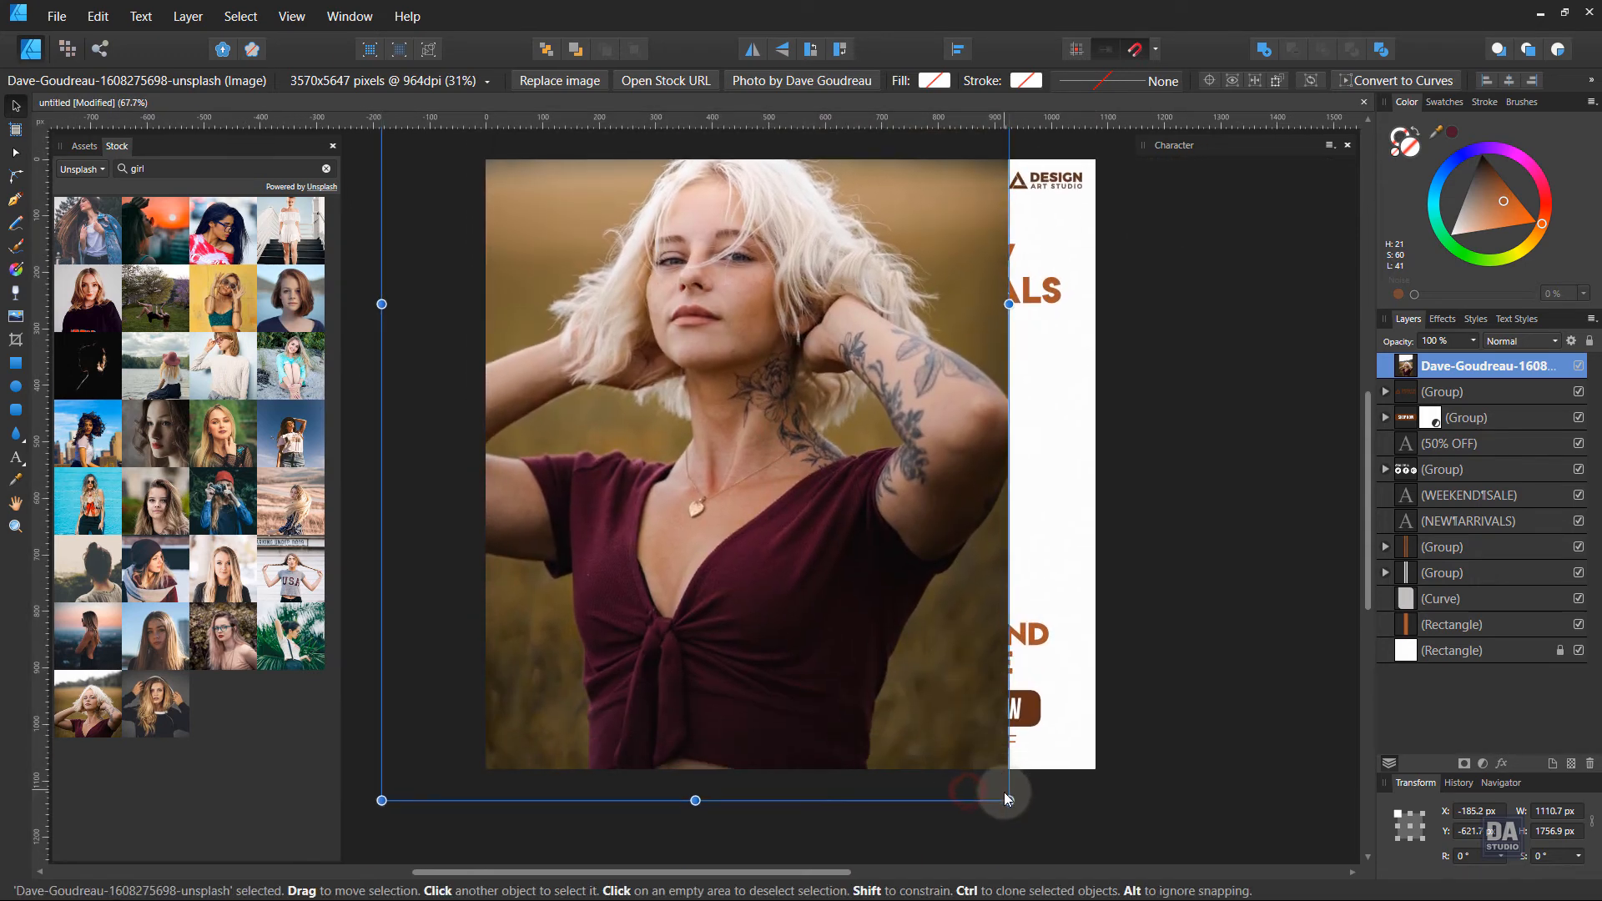
pyautogui.moveTo(1005, 797); pyautogui.dragTo(836, 659)
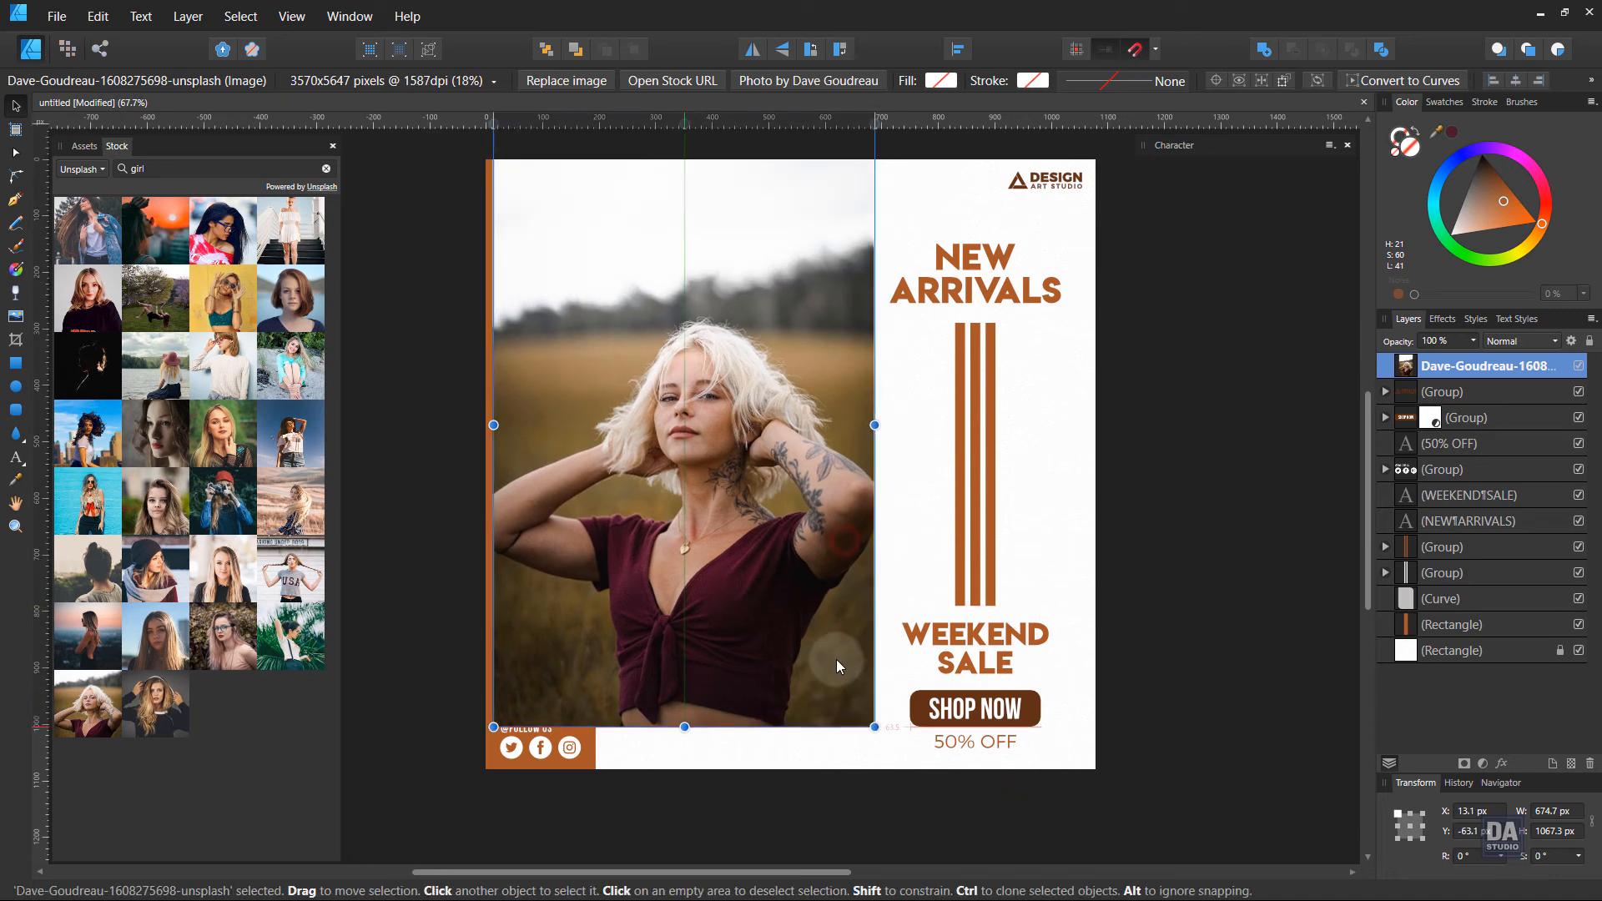
# Clip the photo inside the grey frame curve, enlarge it to about 697 px wide and centre the woman in the frame.
pyautogui.moveTo(1505, 367); pyautogui.dragTo(1478, 607)
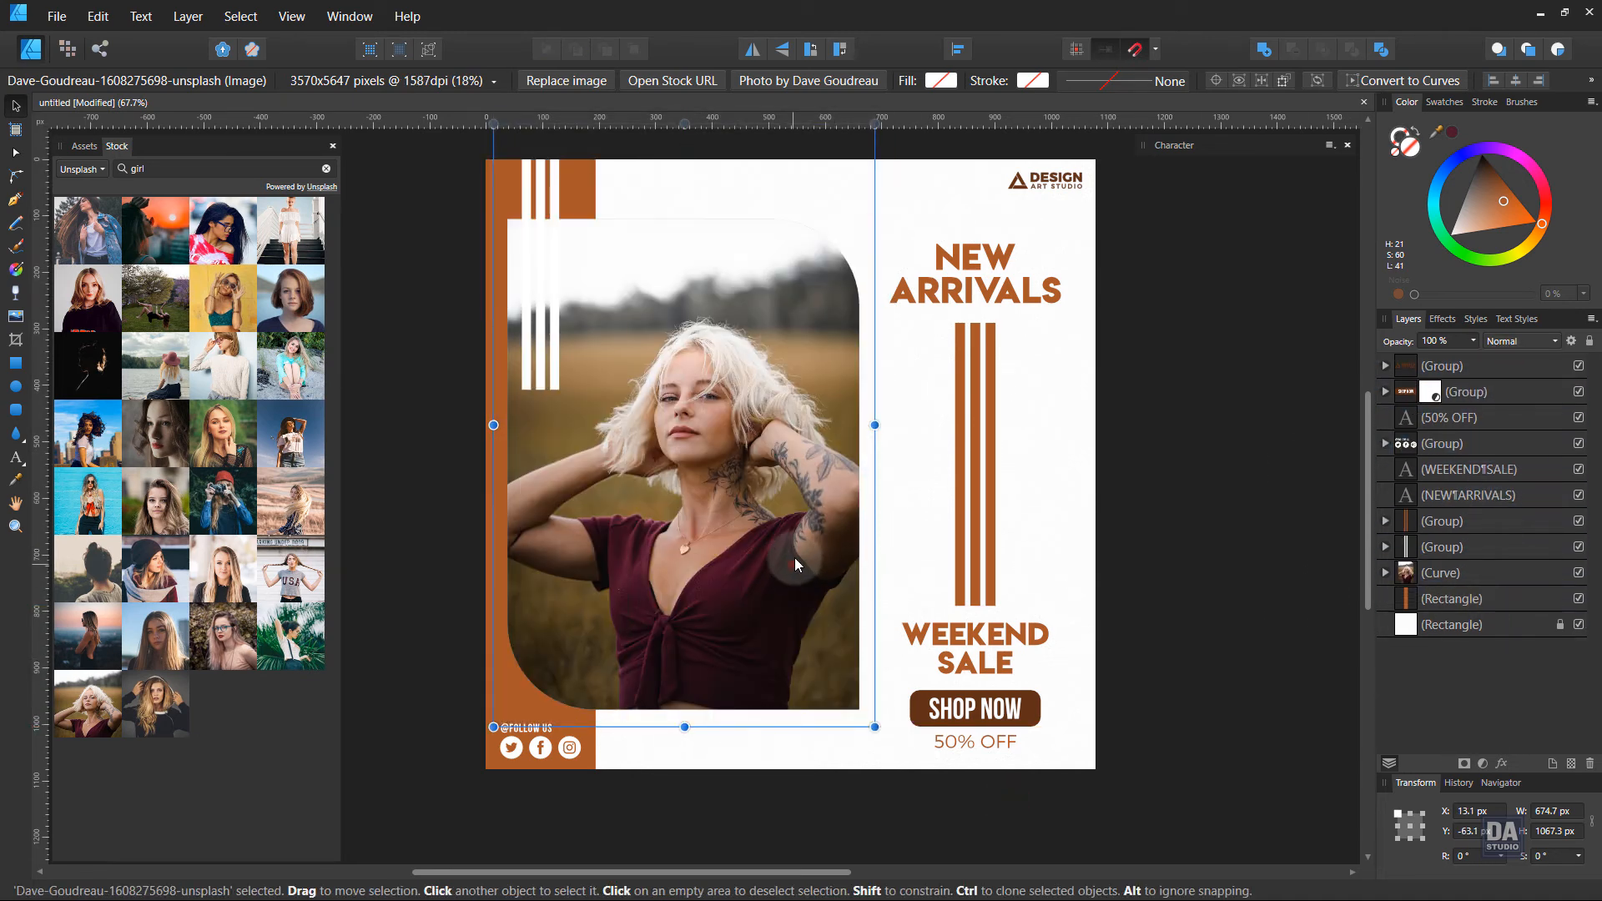
pyautogui.moveTo(794, 557); pyautogui.dragTo(794, 552)
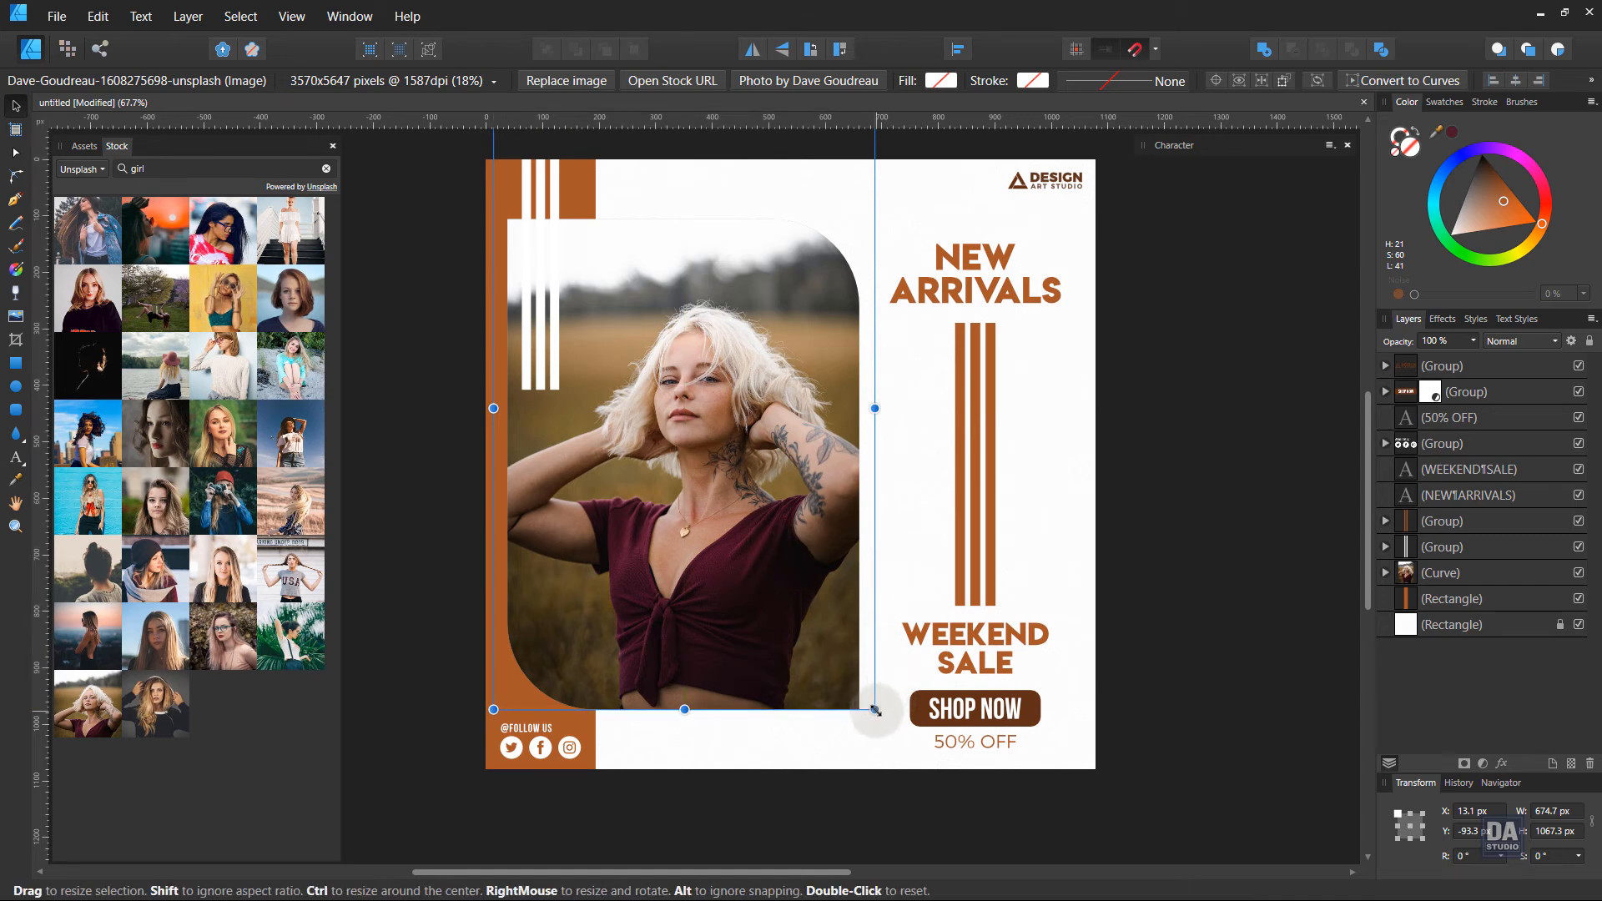
pyautogui.moveTo(875, 709); pyautogui.dragTo(880, 719)
pyautogui.moveTo(818, 651); pyautogui.dragTo(810, 653)
pyautogui.moveTo(929, 667); pyautogui.dragTo(891, 695)
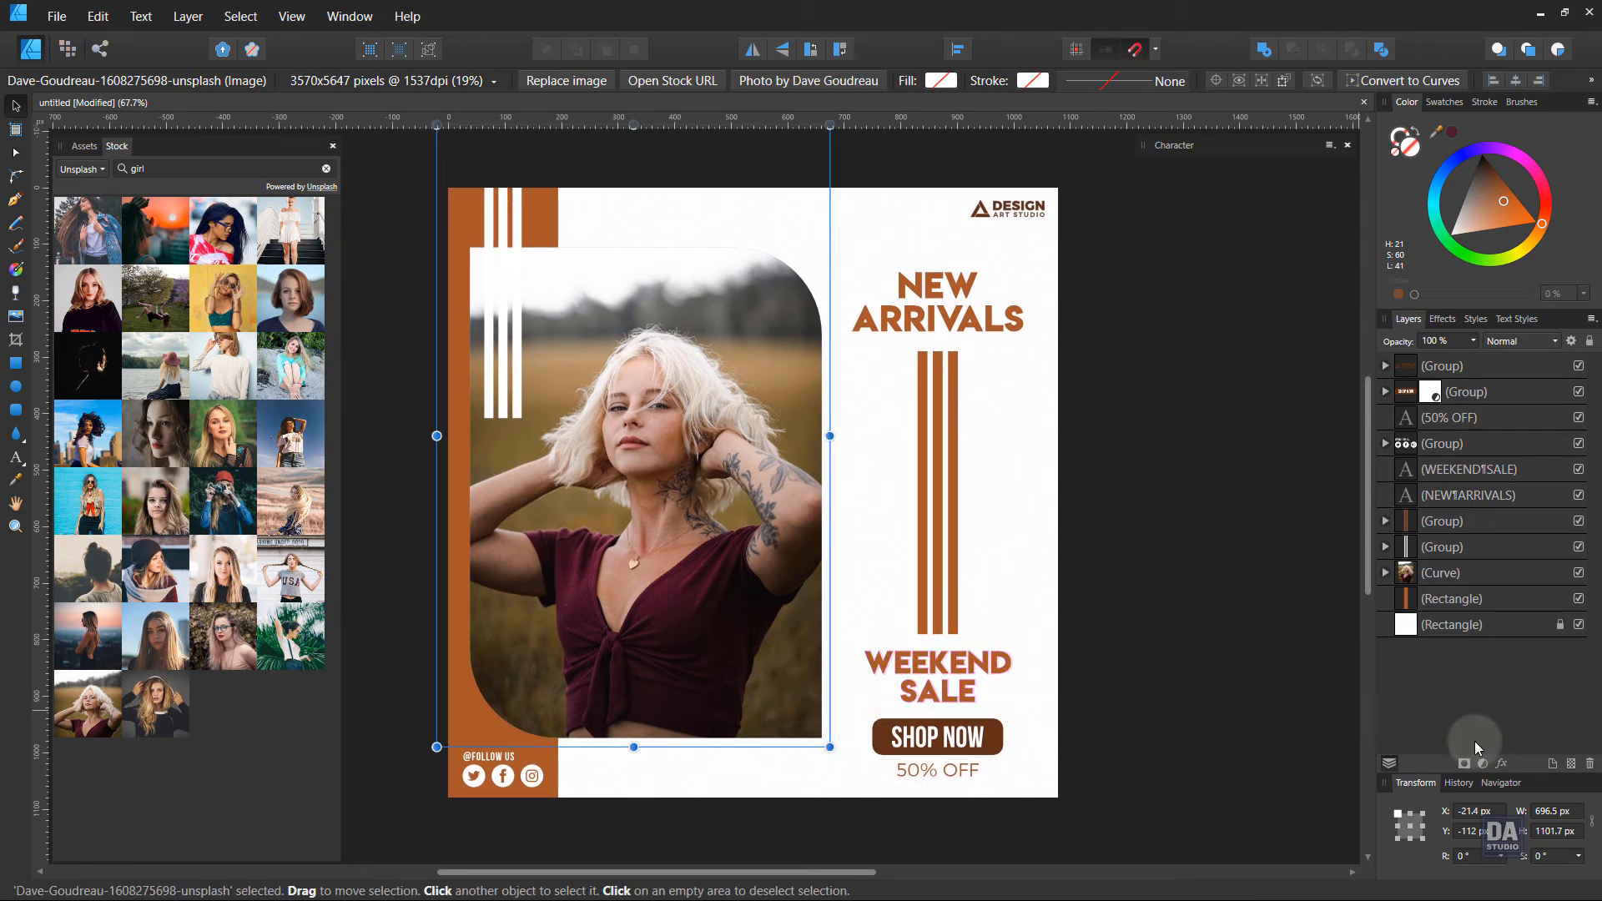
# Apply a Brightness / Contrast adjustment to the photo with brightness 8% and contrast 11%.
pyautogui.click(1482, 763)
pyautogui.click(1418, 423)
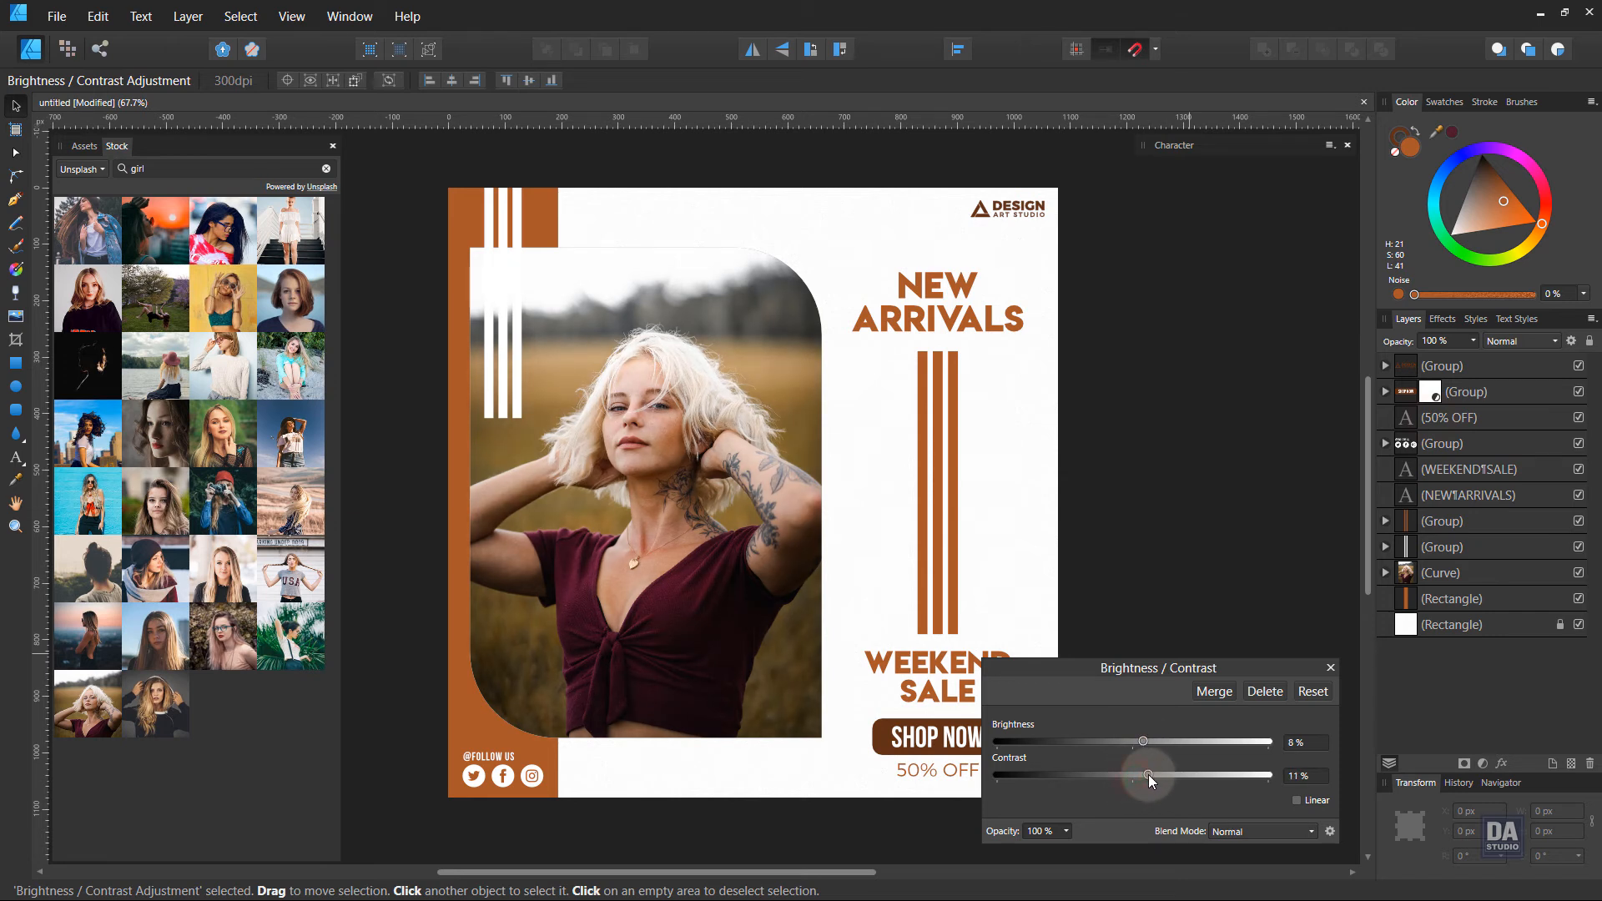
pyautogui.click(1330, 667)
pyautogui.click(1253, 657)
pyautogui.moveTo(1200, 622); pyautogui.dragTo(1217, 644)
# Add an Outer Shadow effect to the photo frame with 31.8 px radius, 6.8 px offset, 50% opacity and a 270° angle.
pyautogui.click(830, 697)
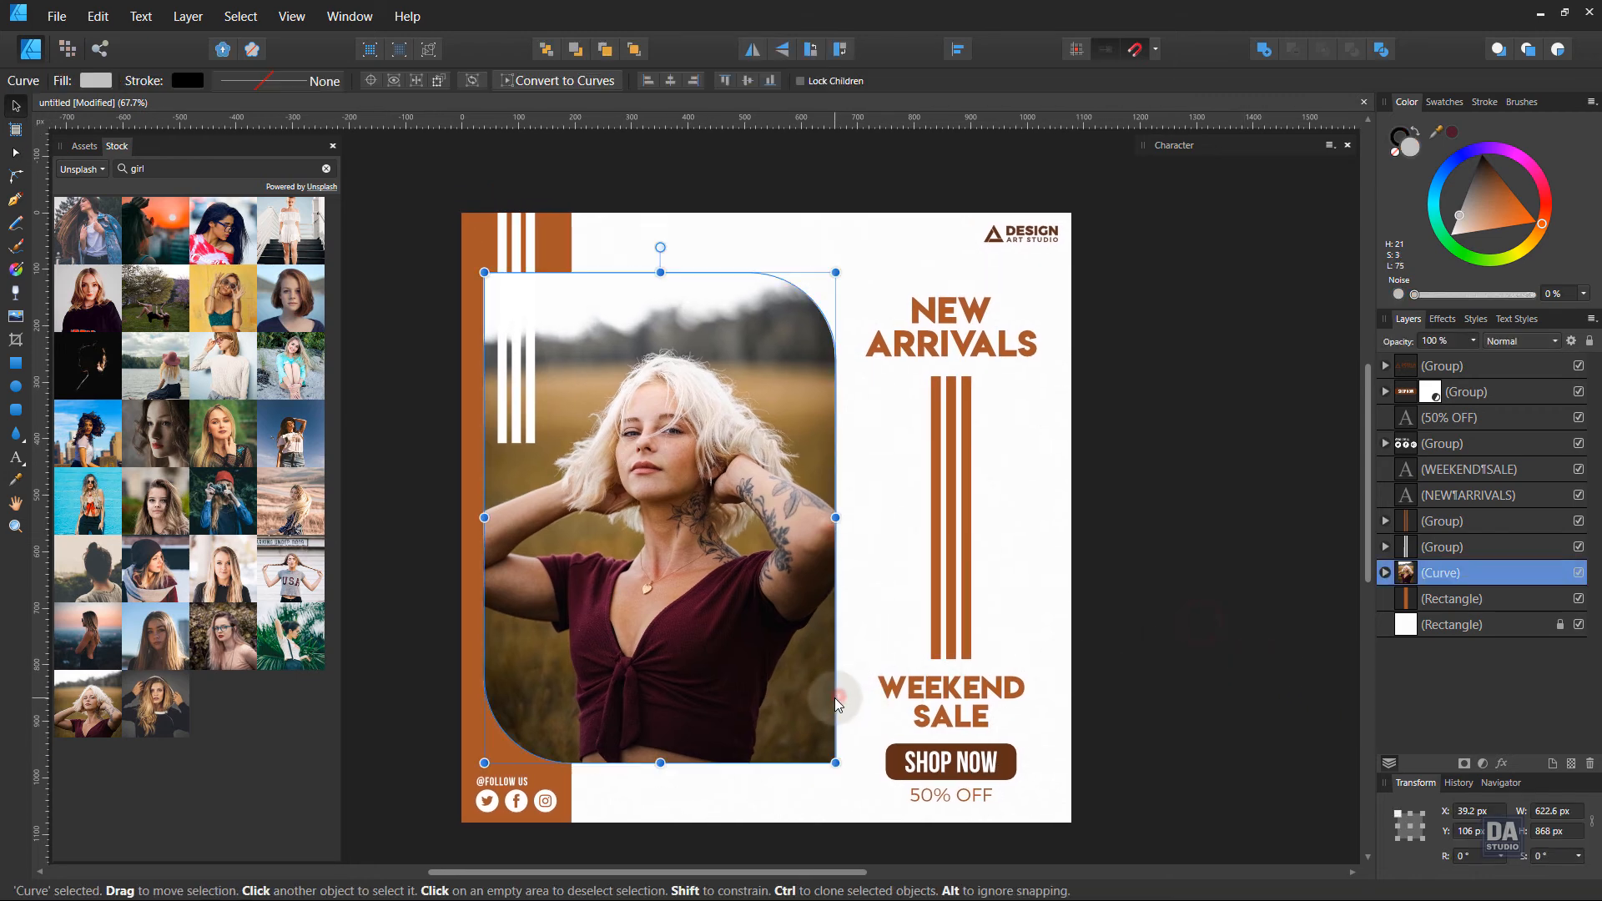
pyautogui.click(1505, 763)
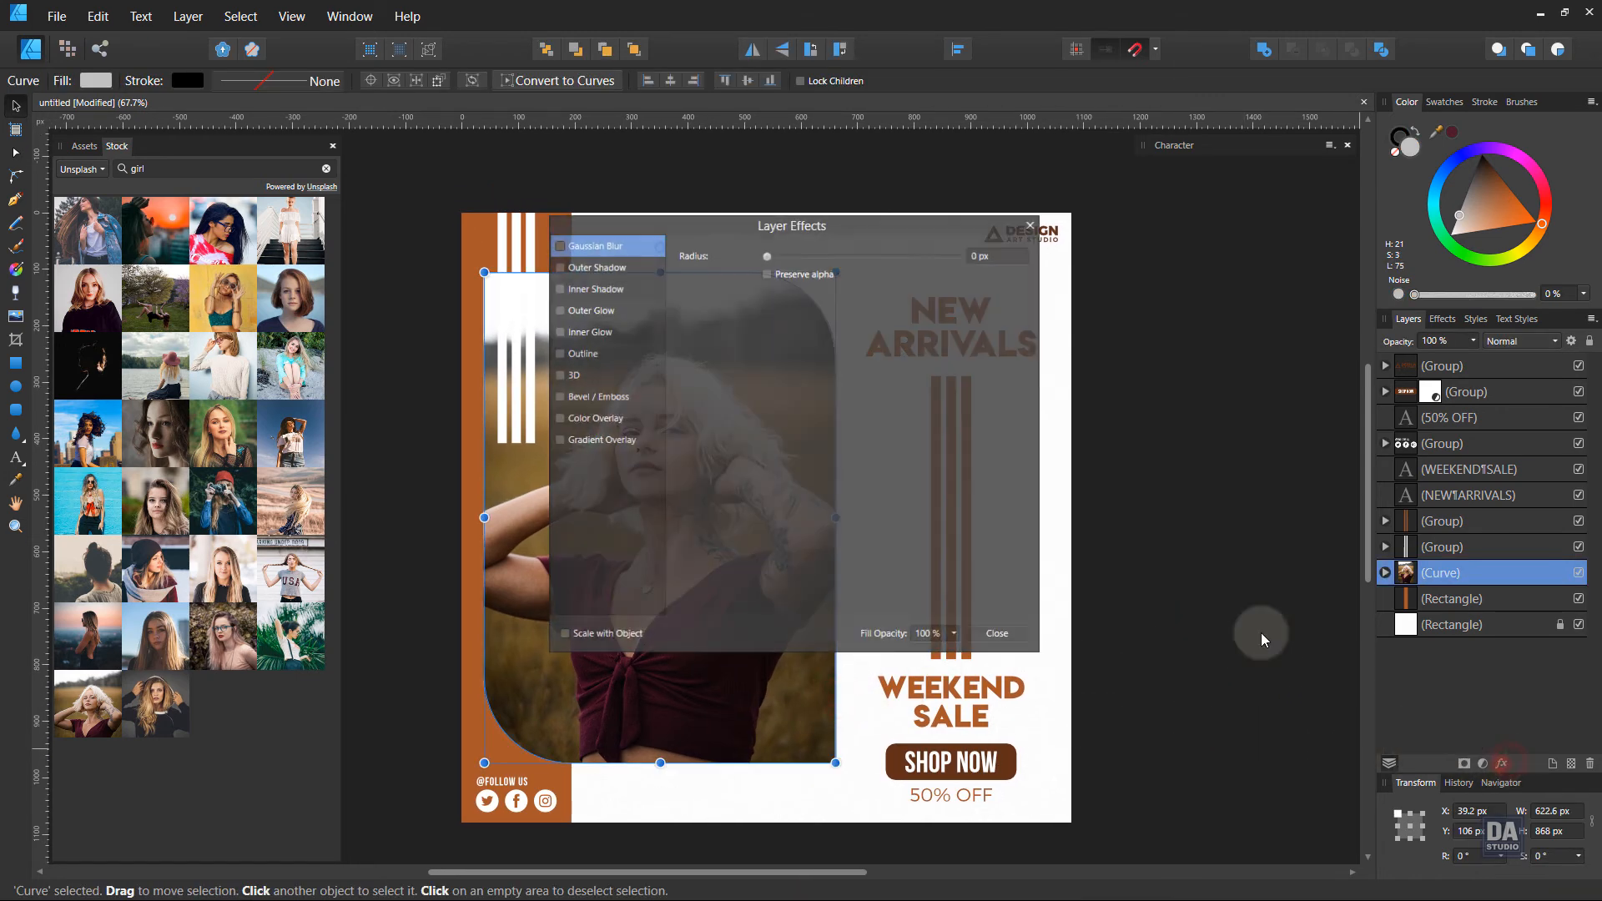
pyautogui.moveTo(743, 225); pyautogui.dragTo(1178, 267)
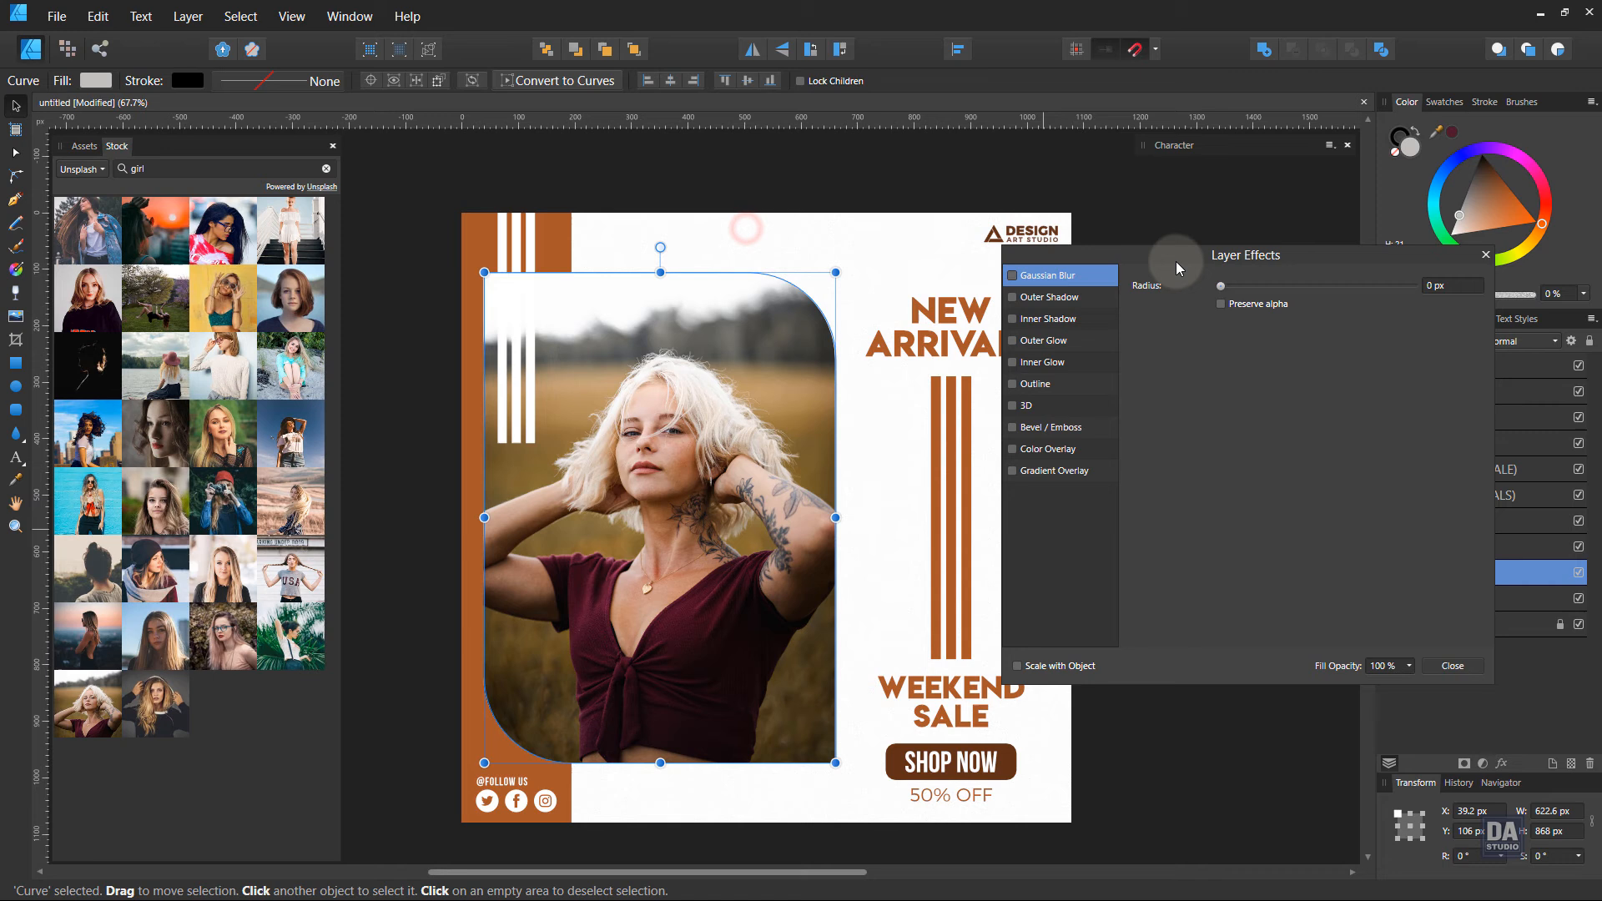
pyautogui.click(1072, 299)
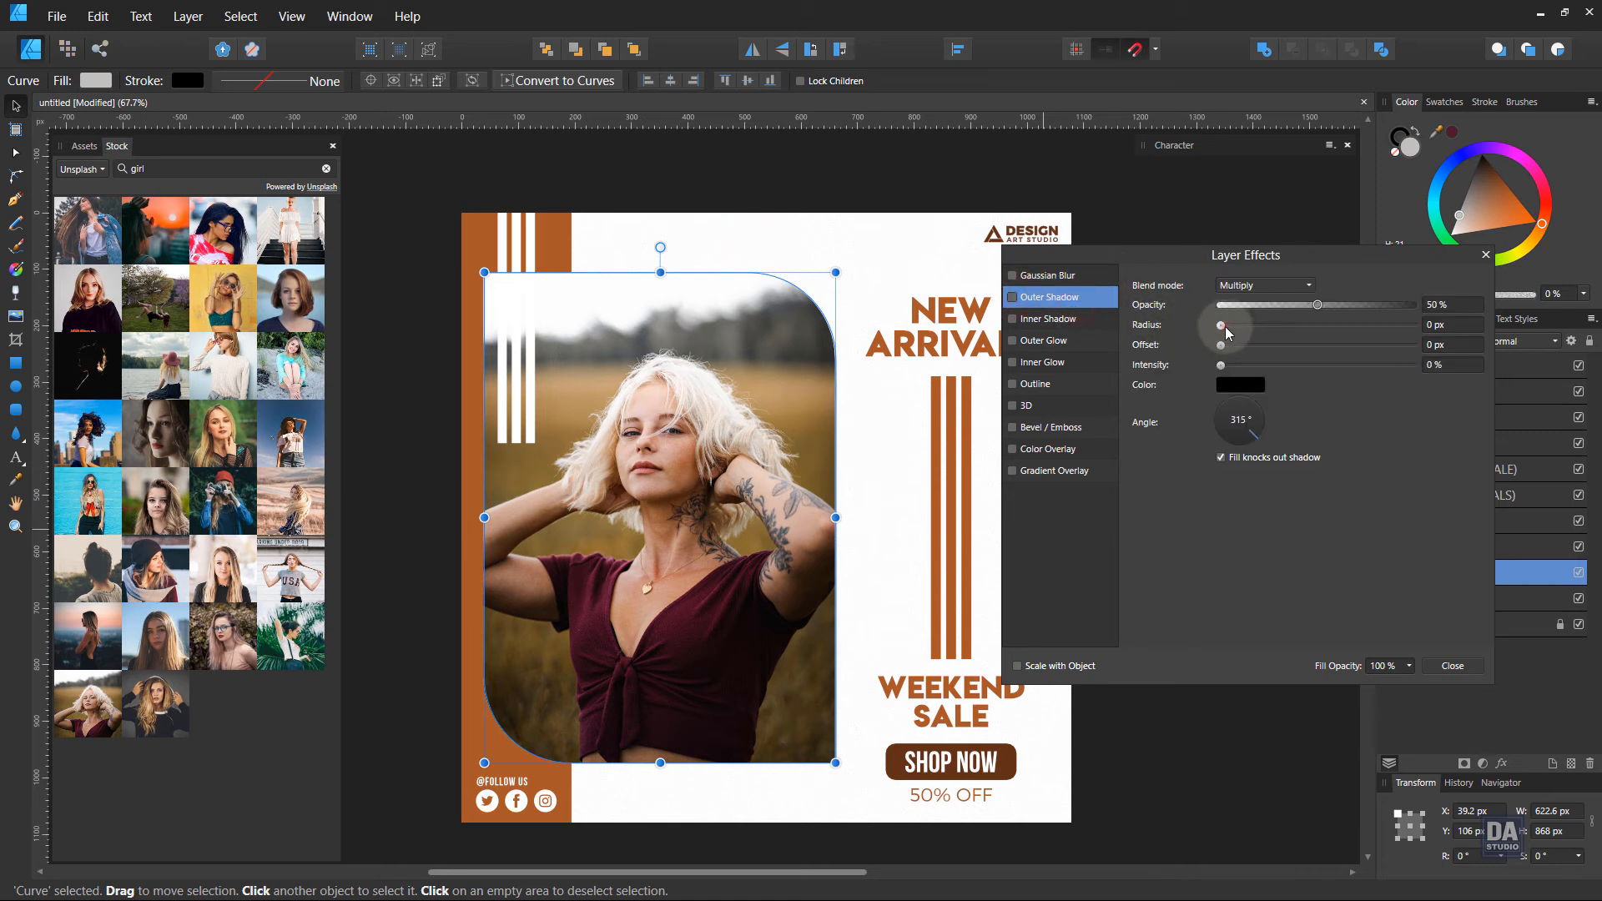
pyautogui.moveTo(1225, 326); pyautogui.dragTo(1266, 327)
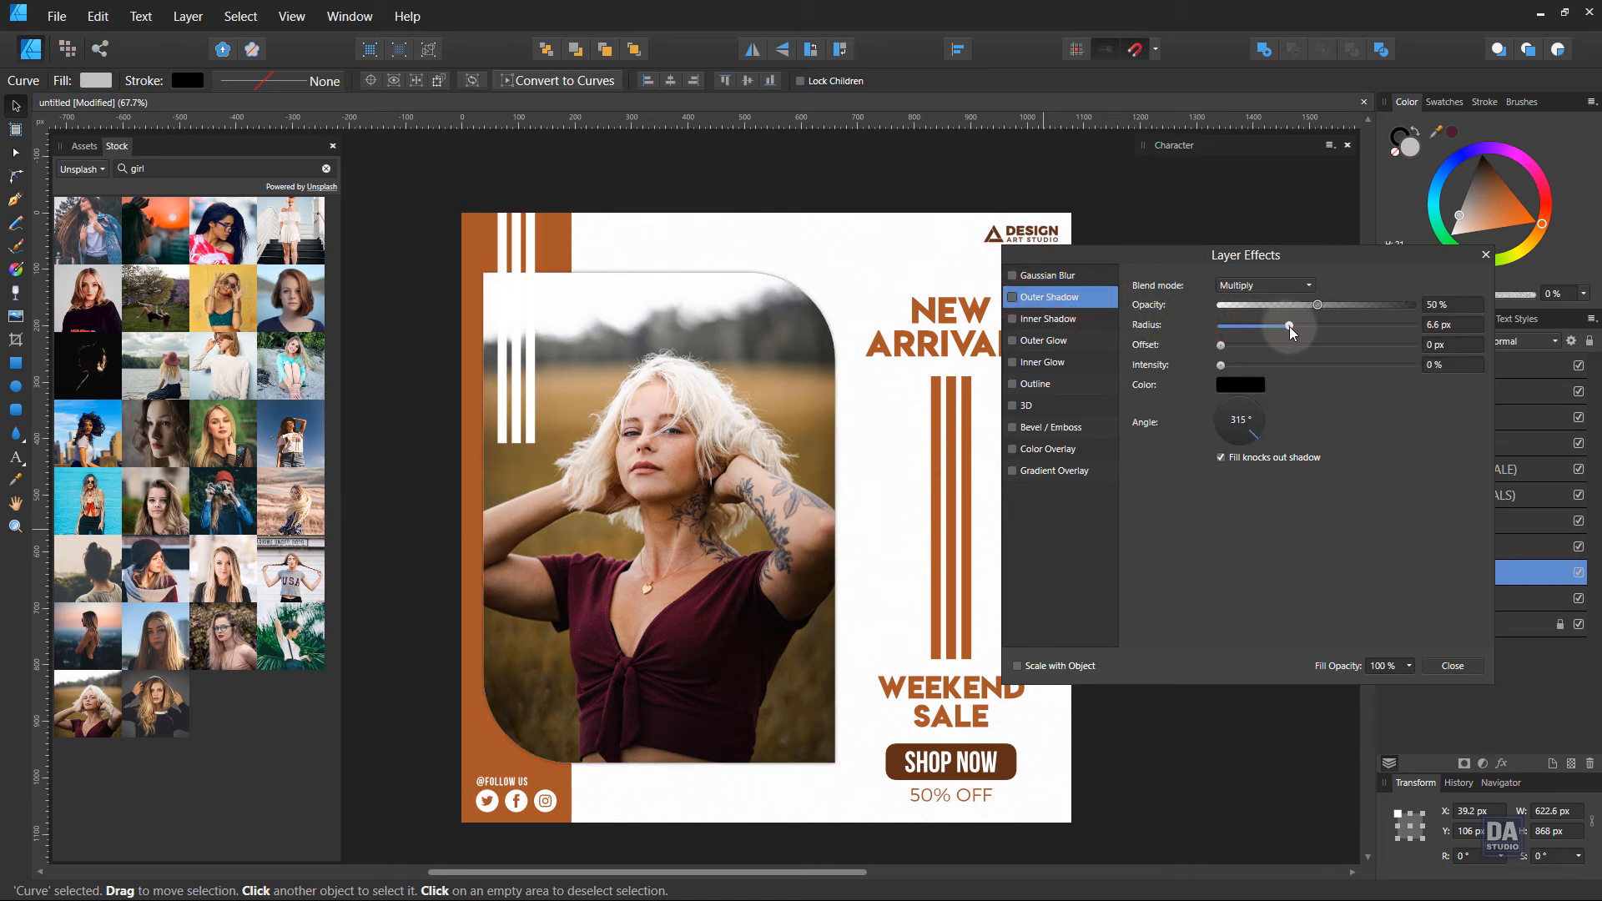
pyautogui.click(1239, 439)
pyautogui.moveTo(1295, 355); pyautogui.dragTo(1362, 334)
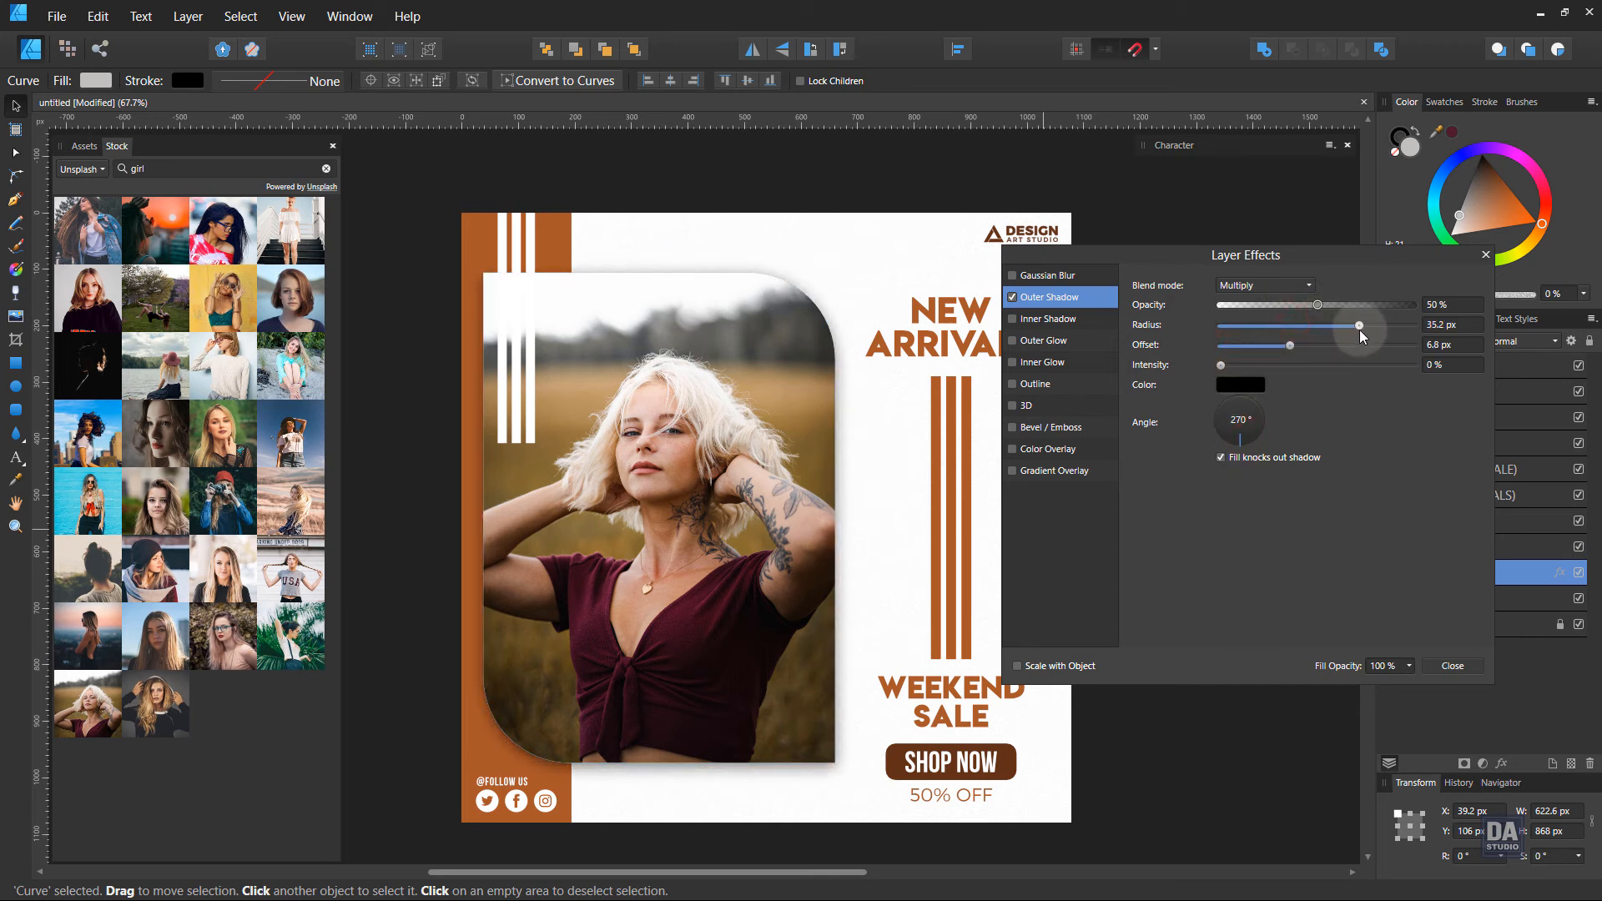
pyautogui.moveTo(1351, 329); pyautogui.dragTo(1348, 334)
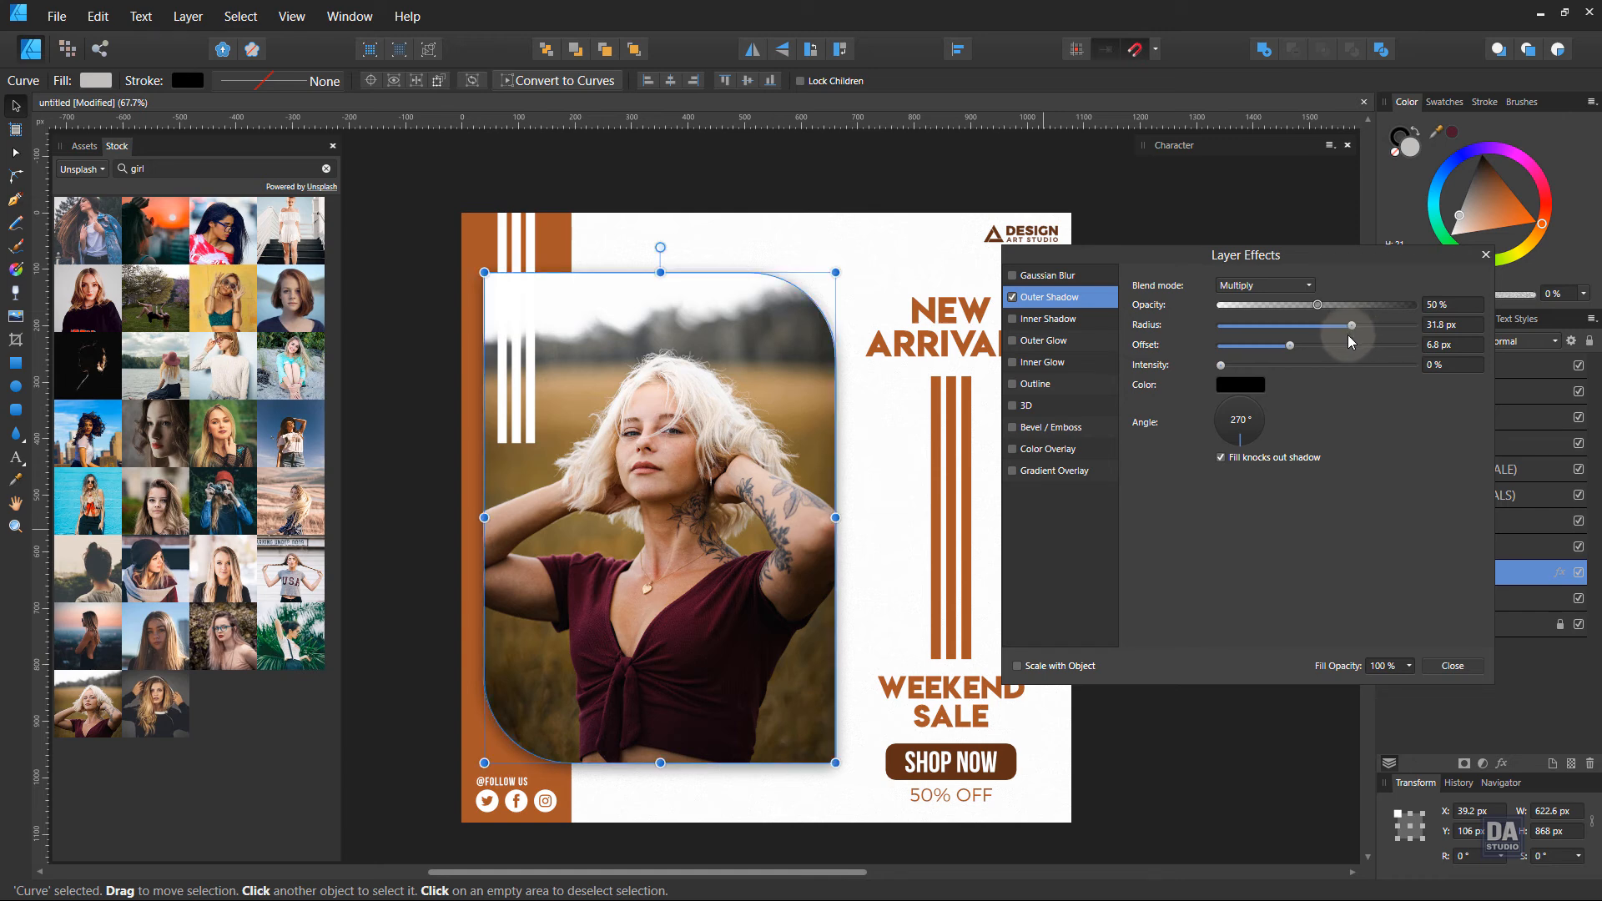
pyautogui.click(1453, 667)
pyautogui.click(1288, 658)
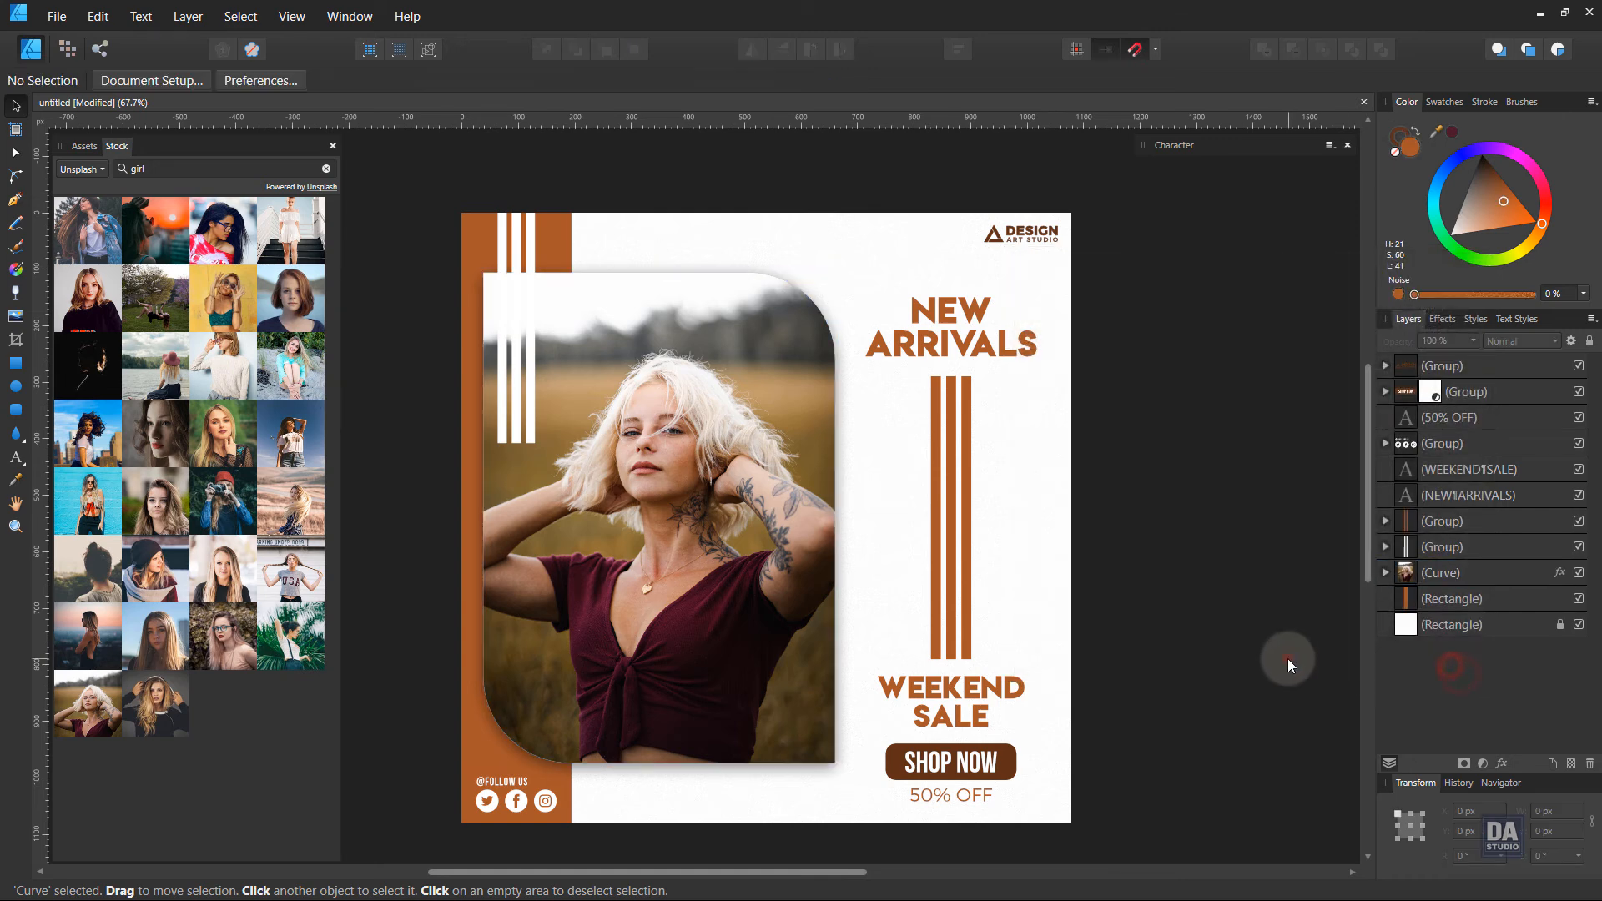
pyautogui.moveTo(1227, 659); pyautogui.dragTo(1203, 661)
# Recolour the orange vertical band and the "SHOP NOW" button with the picked dark maroon.
pyautogui.moveTo(1149, 587); pyautogui.dragTo(1077, 572)
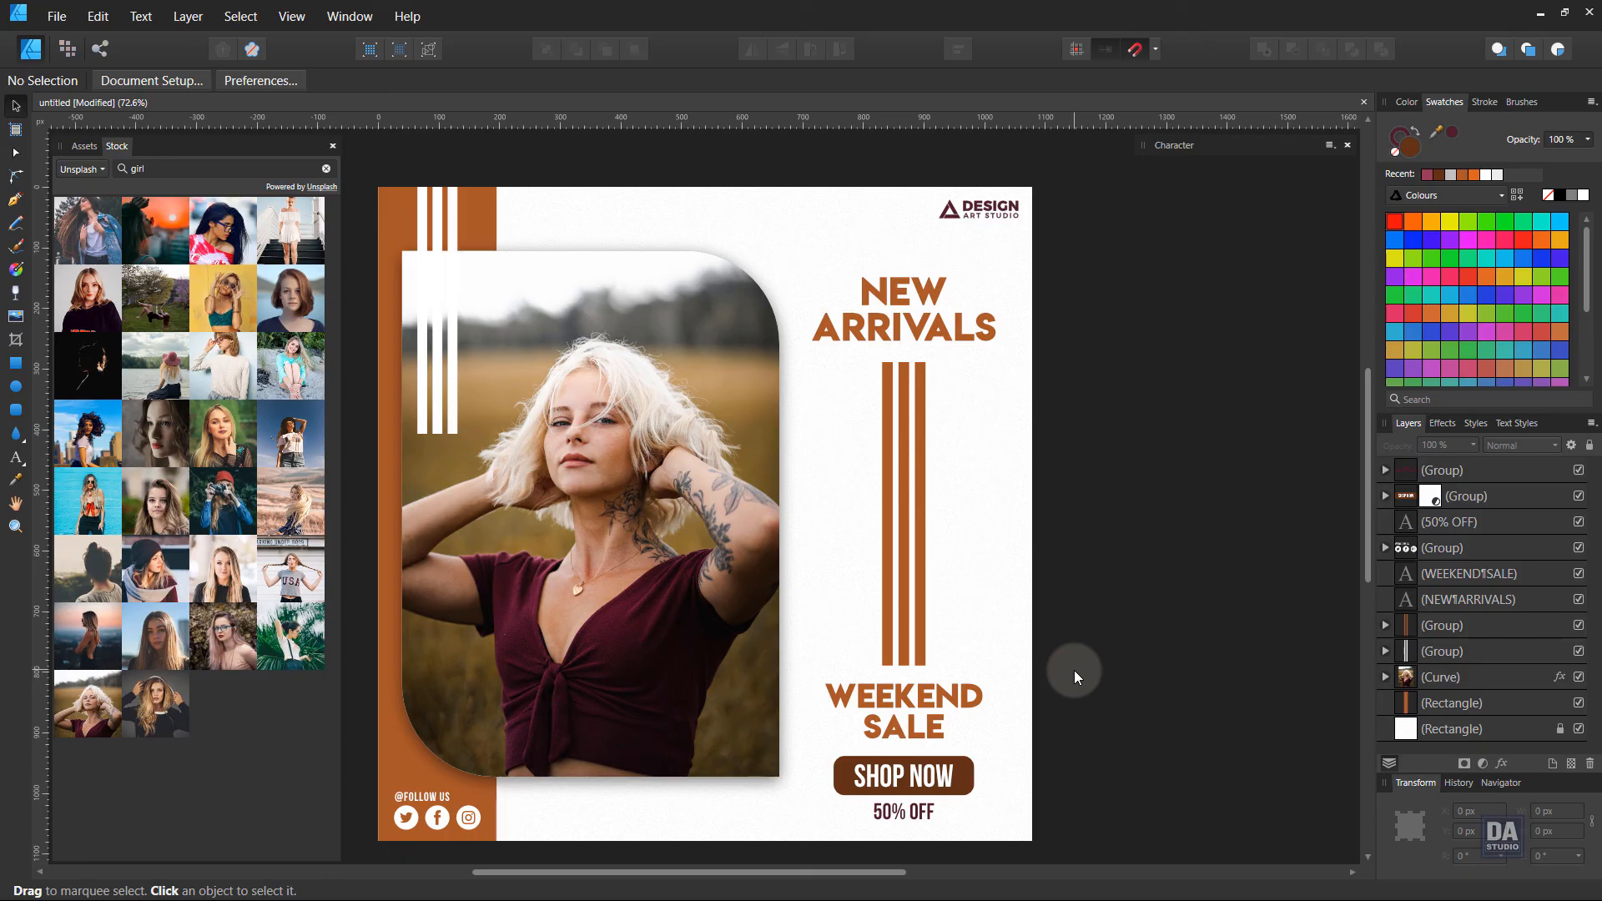
pyautogui.moveTo(1032, 668); pyautogui.dragTo(1032, 675)
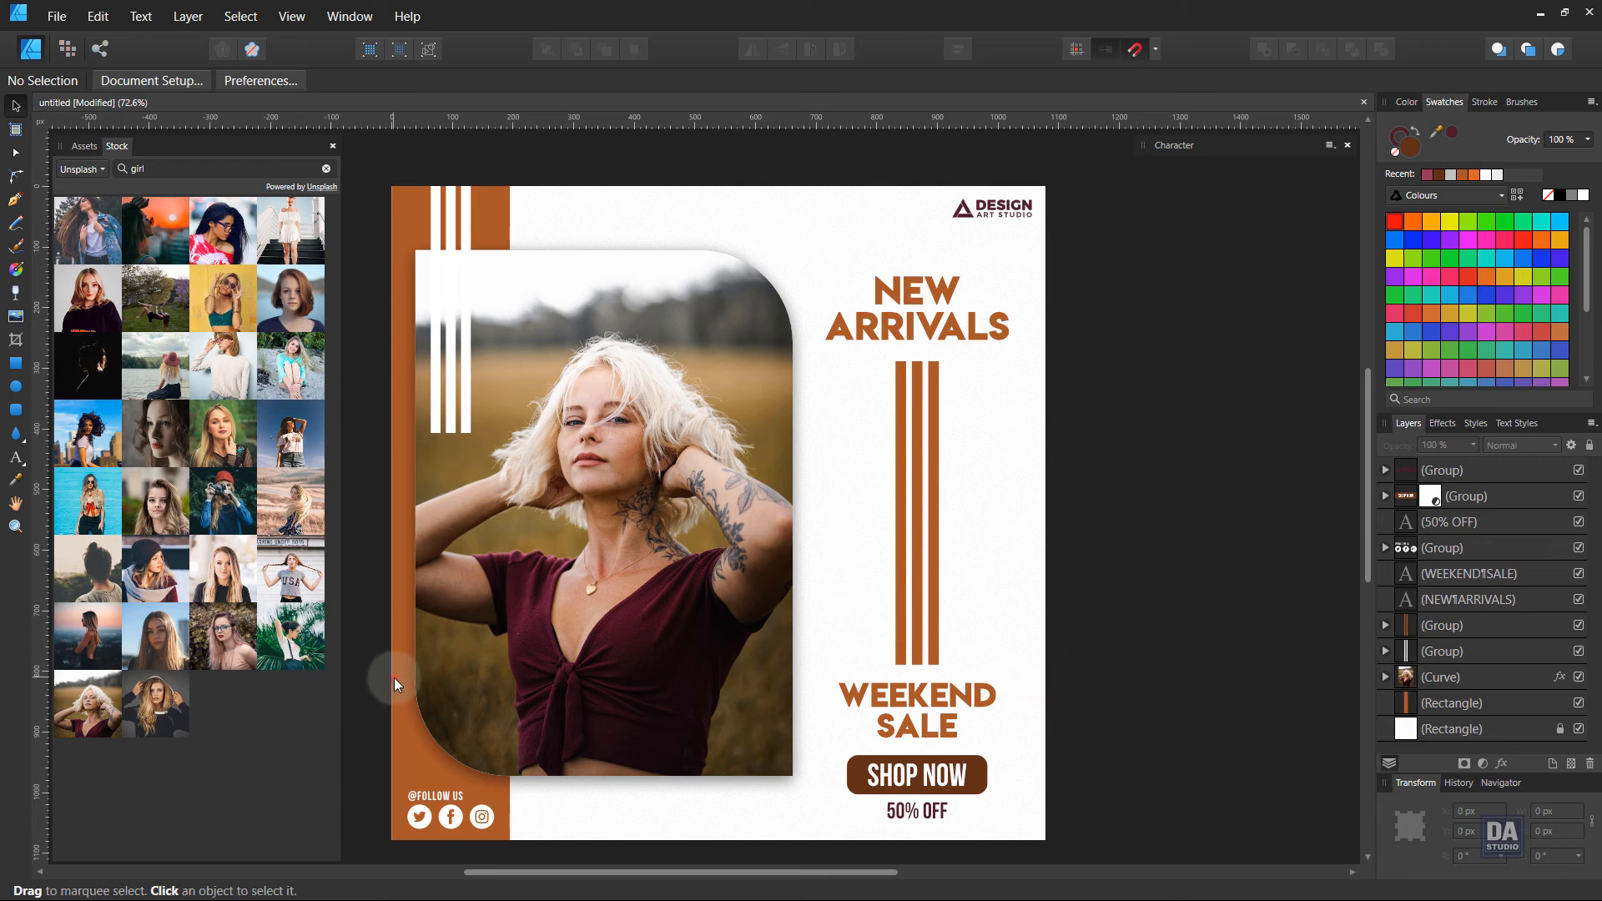
pyautogui.click(394, 678)
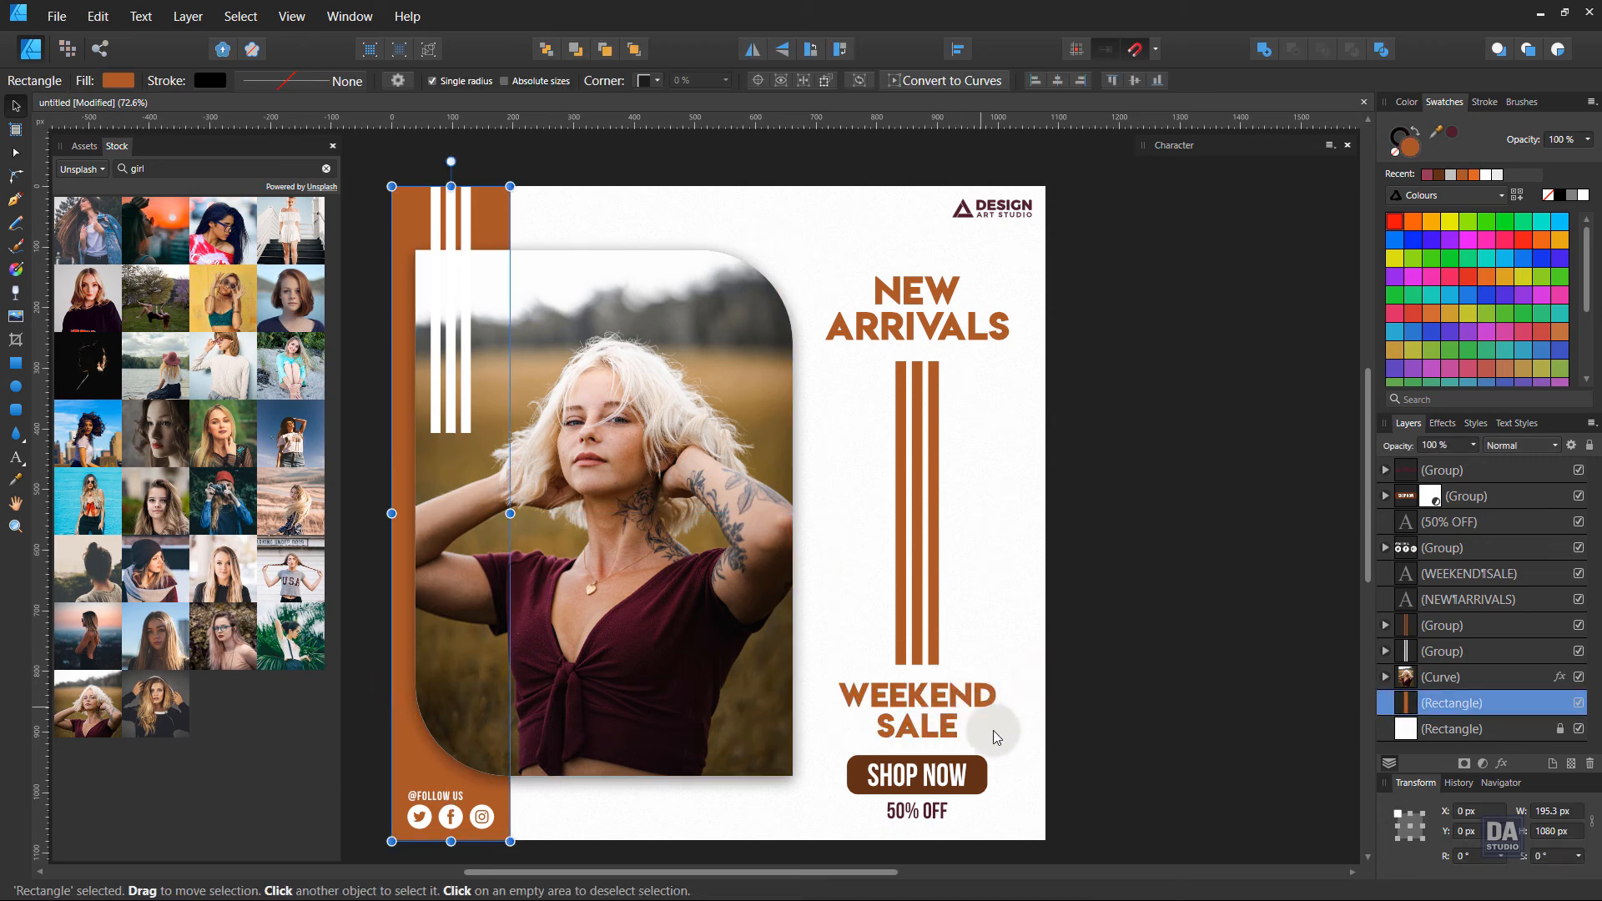
pyautogui.keyDown('shift'); pyautogui.click(983, 768); pyautogui.keyUp('shift')
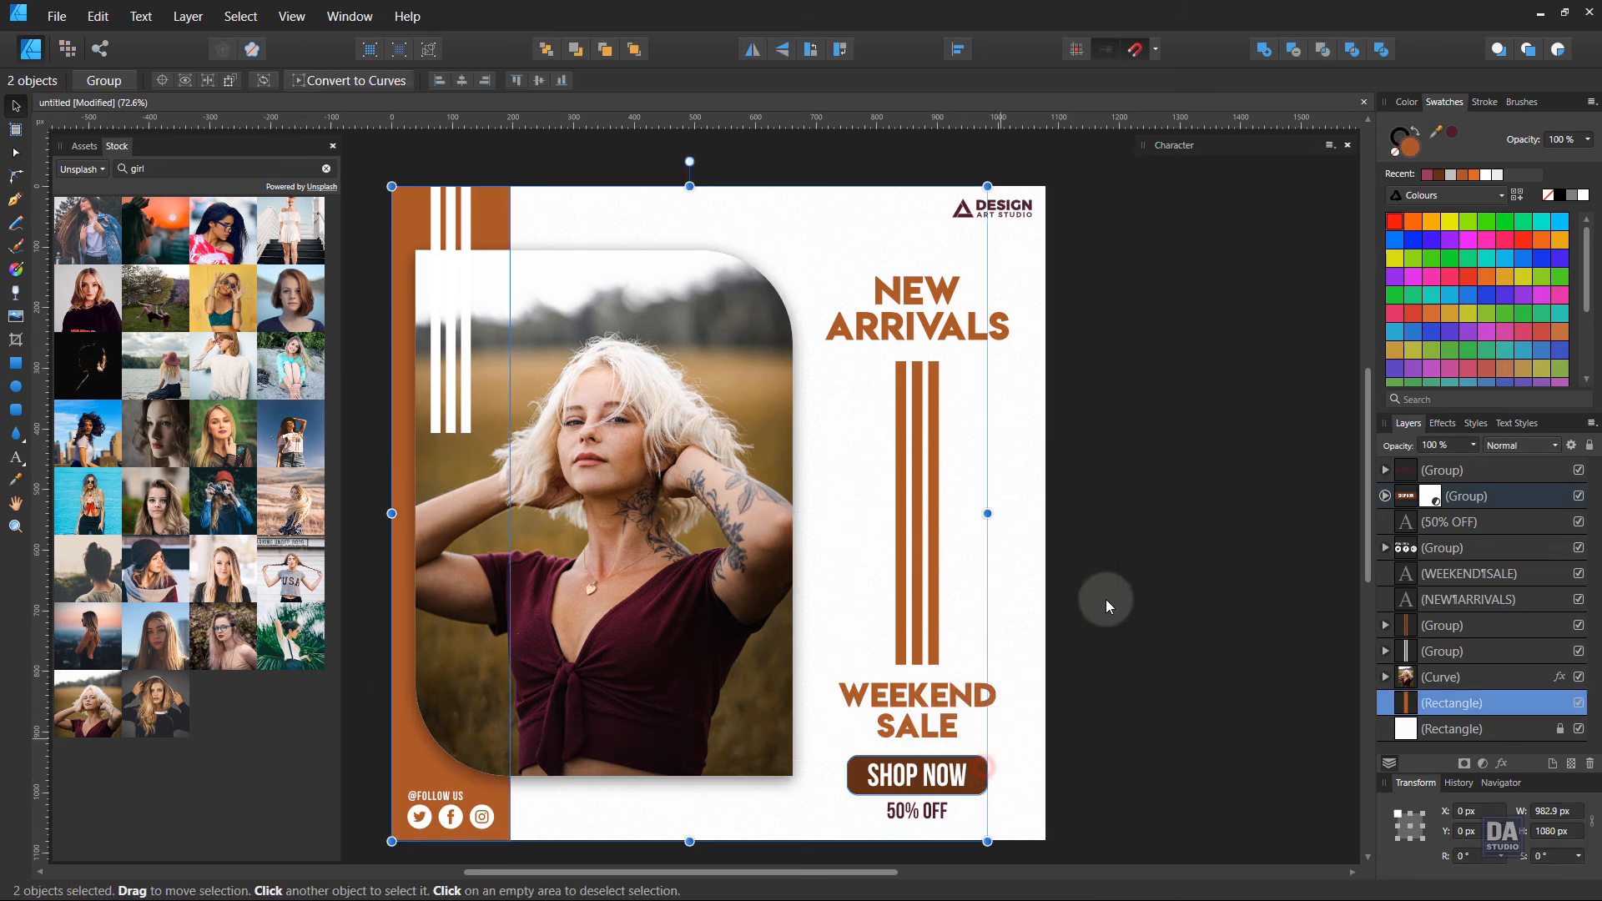
pyautogui.click(1454, 137)
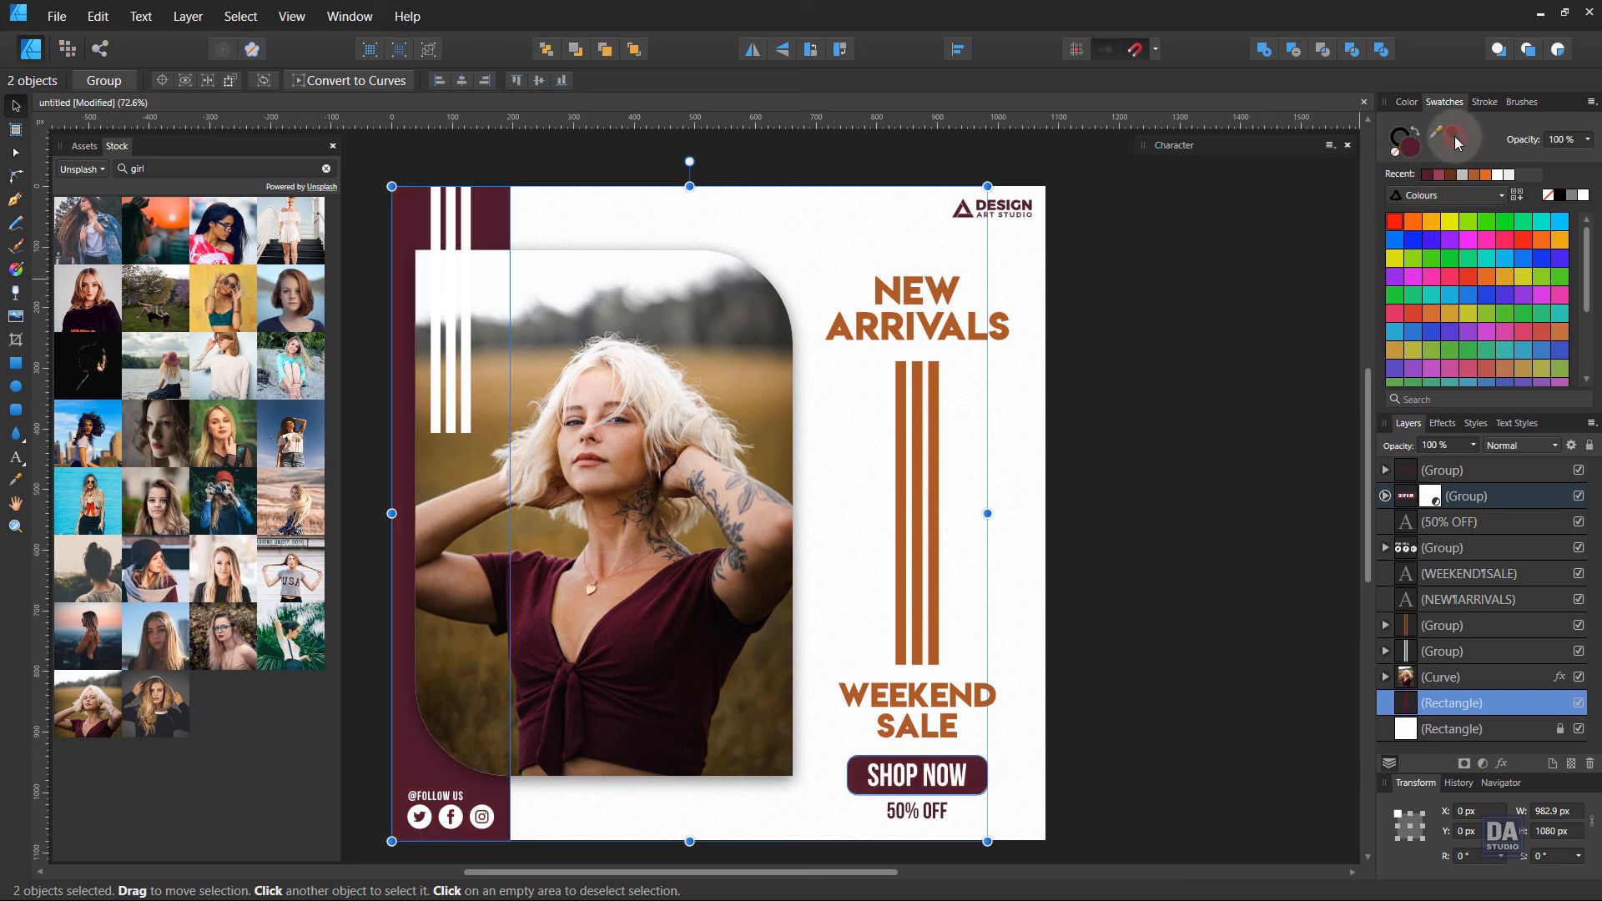
pyautogui.click(1118, 422)
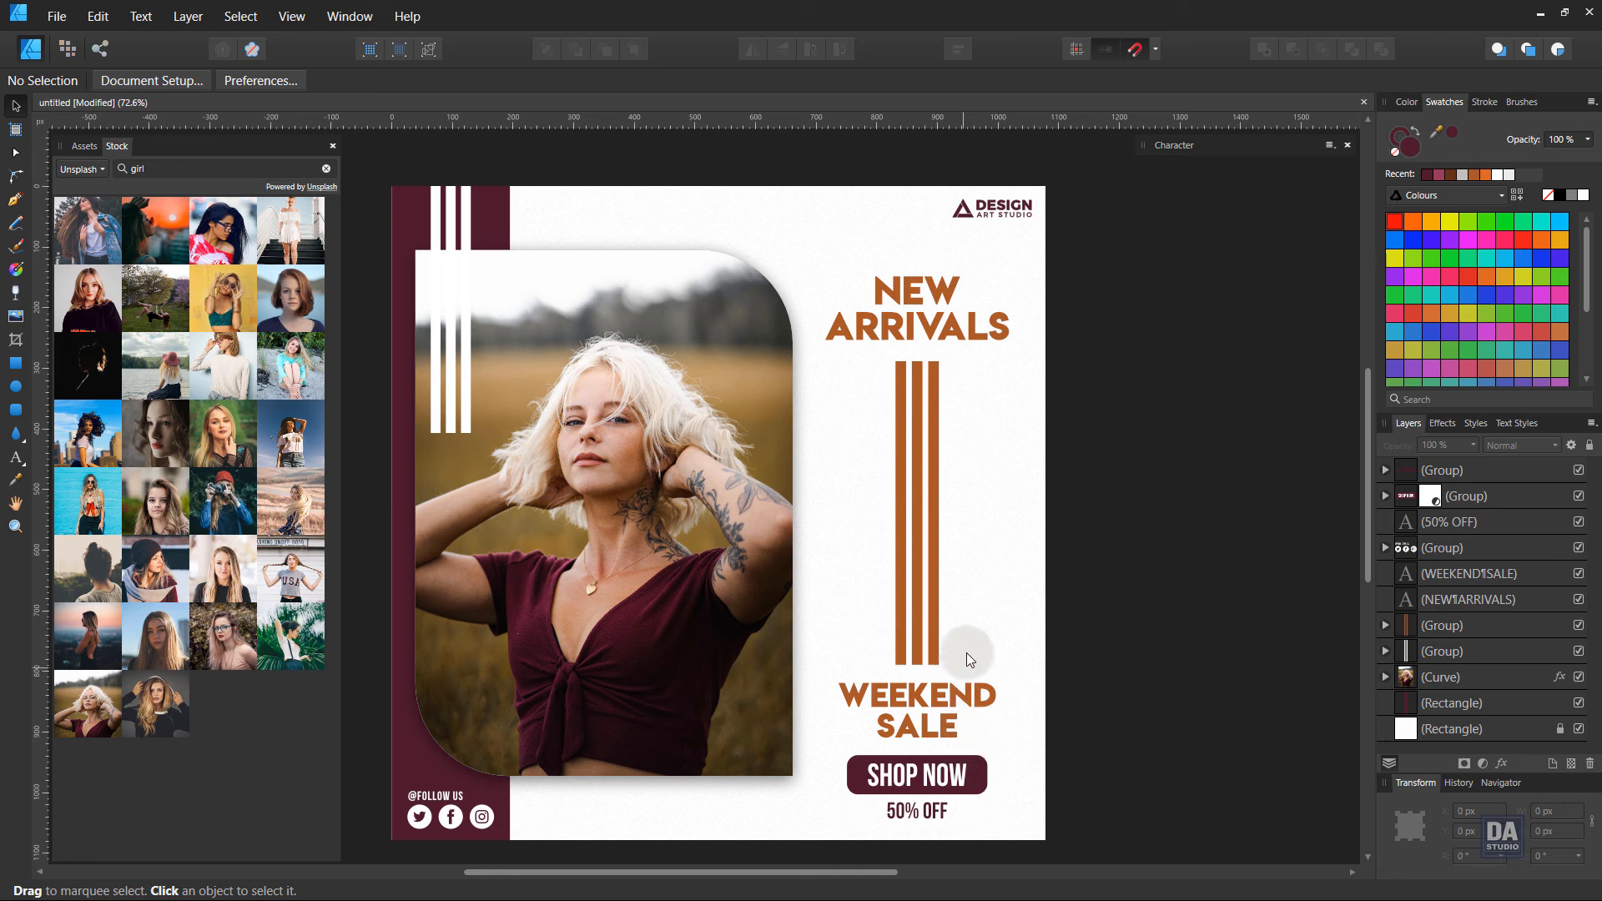
# Recolour the "NEW ARRIVALS" and "WEEKEND SALE" texts with the picked maroon and lighten it to a brighter crimson shade.
pyautogui.click(951, 354)
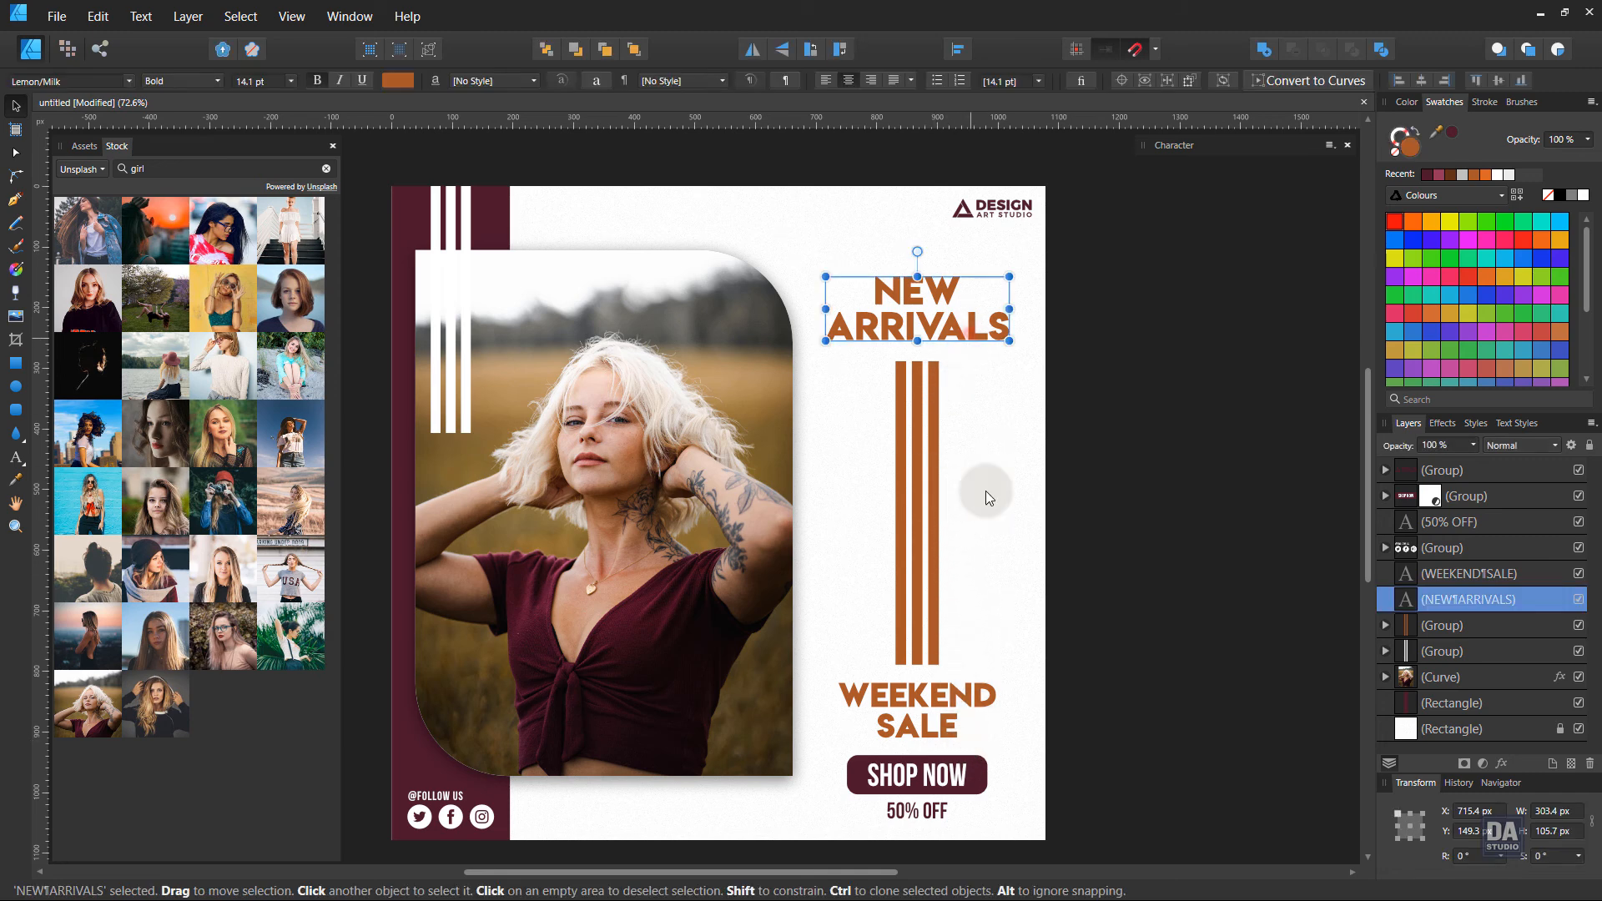
pyautogui.keyDown('shift'); pyautogui.click(973, 704); pyautogui.keyUp('shift')
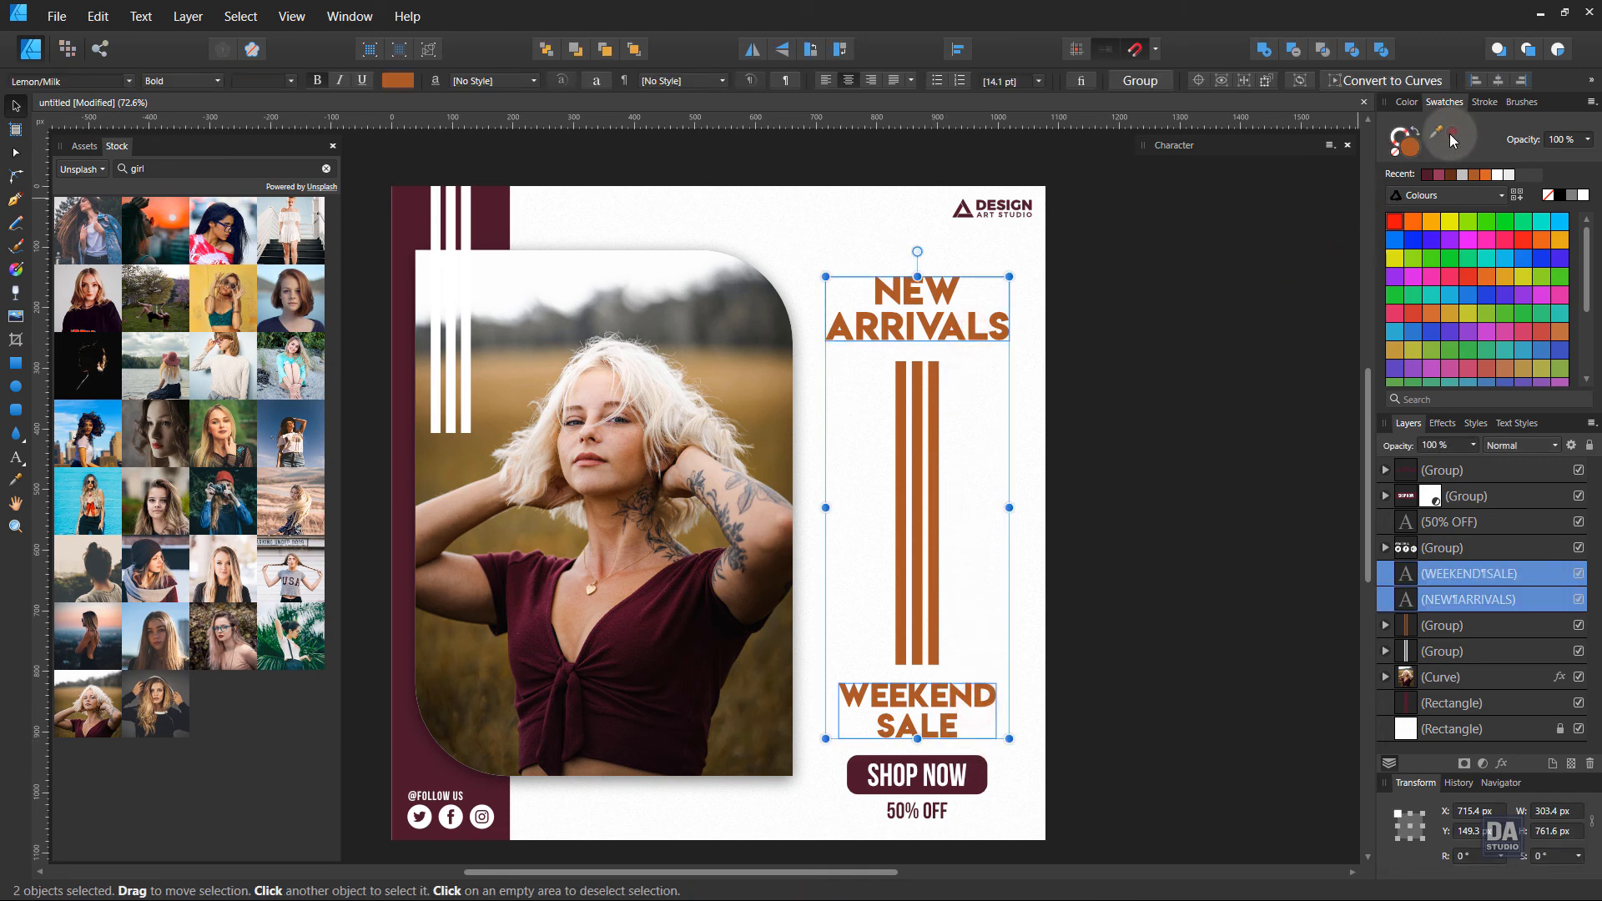
pyautogui.moveTo(1452, 140); pyautogui.dragTo(547, 604)
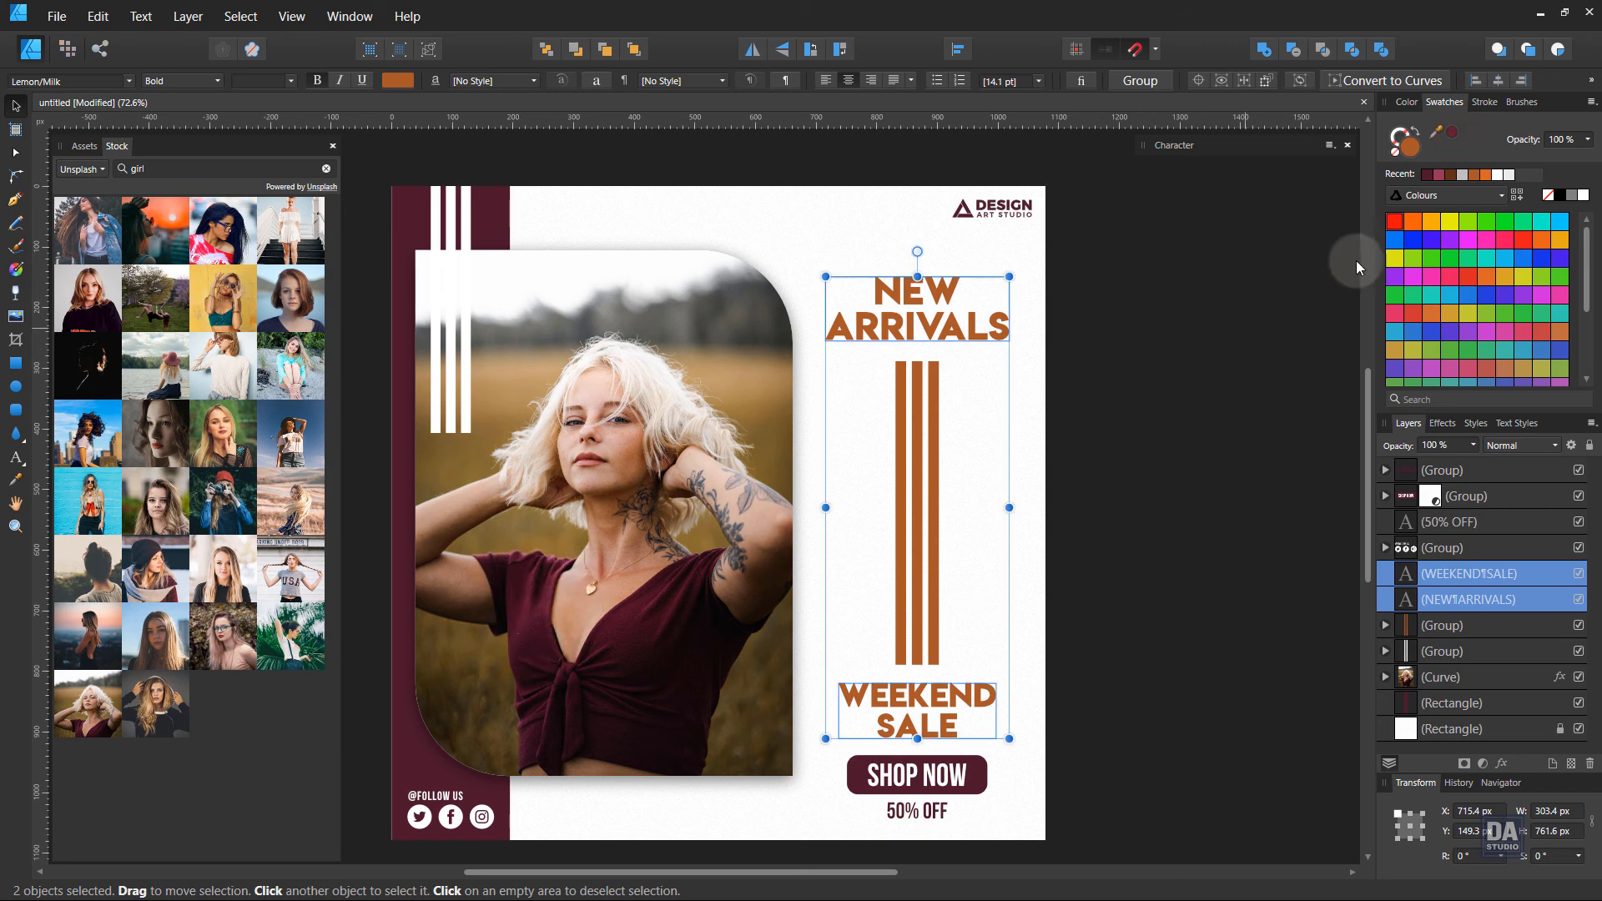
pyautogui.click(1452, 133)
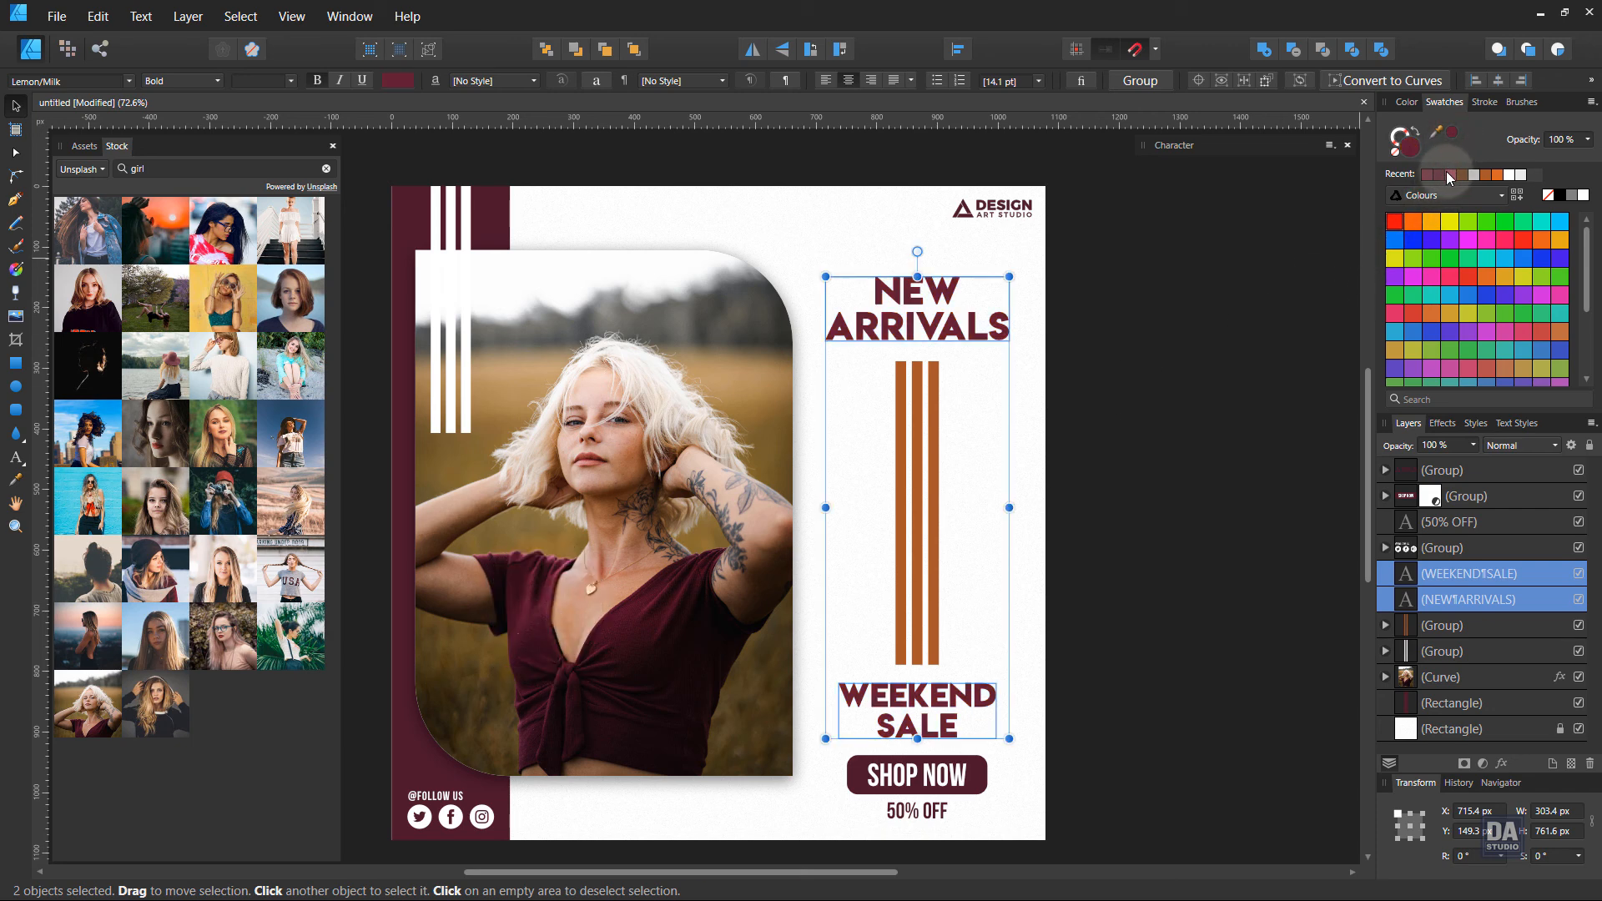
pyautogui.click(1408, 101)
pyautogui.moveTo(1480, 183); pyautogui.dragTo(1288, 397)
pyautogui.click(1235, 439)
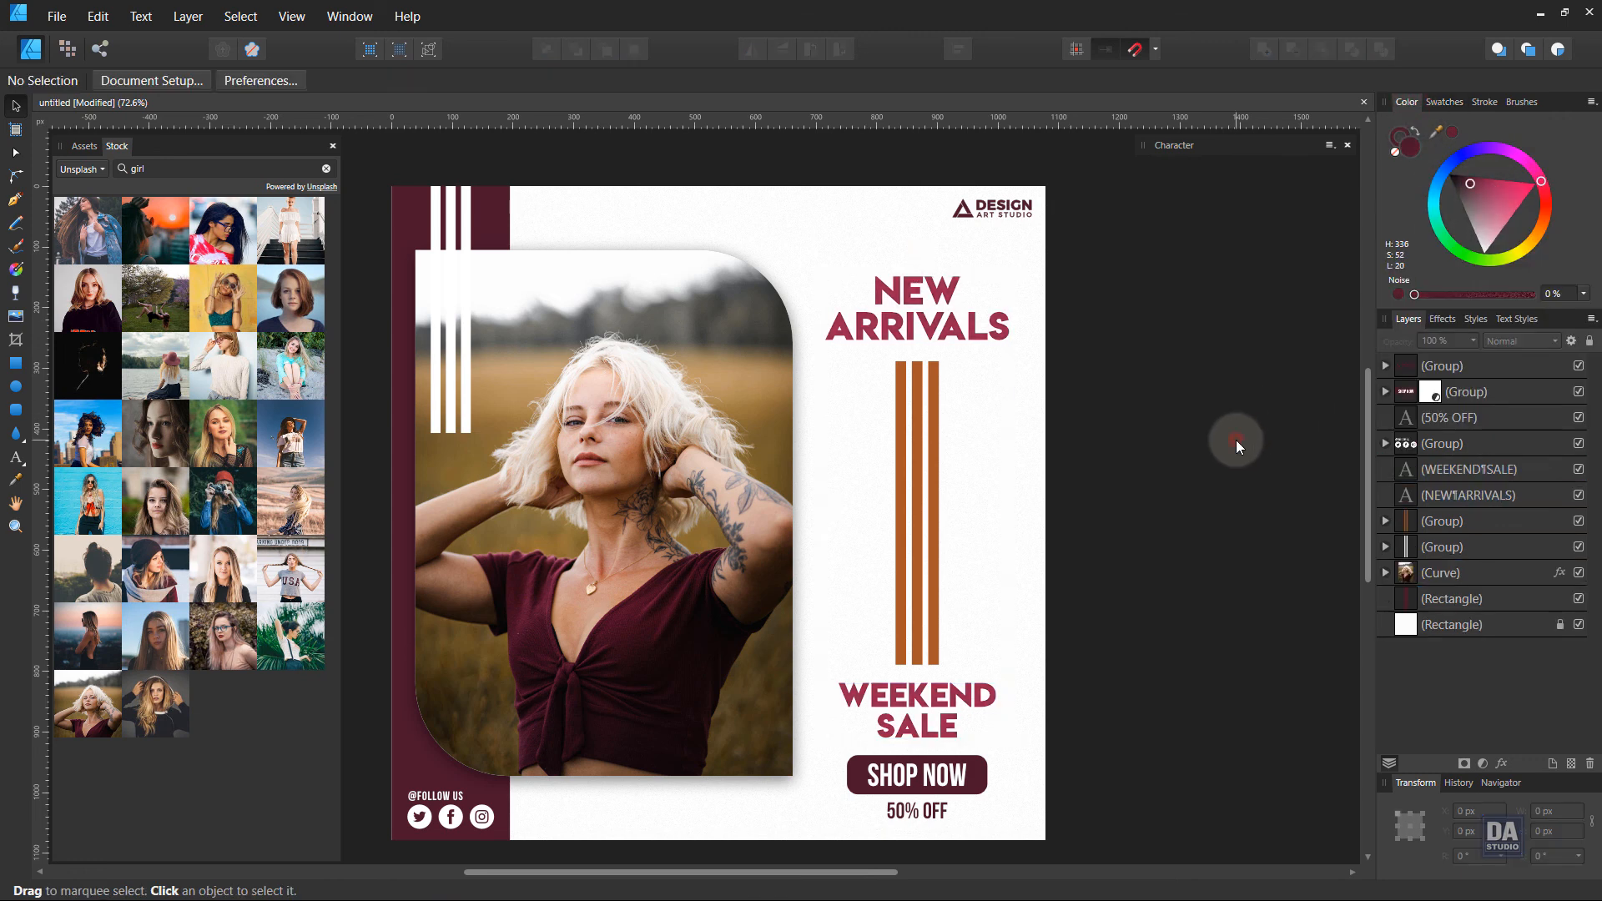
# Recolour the three orange vertical stripes between the headings with the picked dark maroon.
pyautogui.click(913, 547)
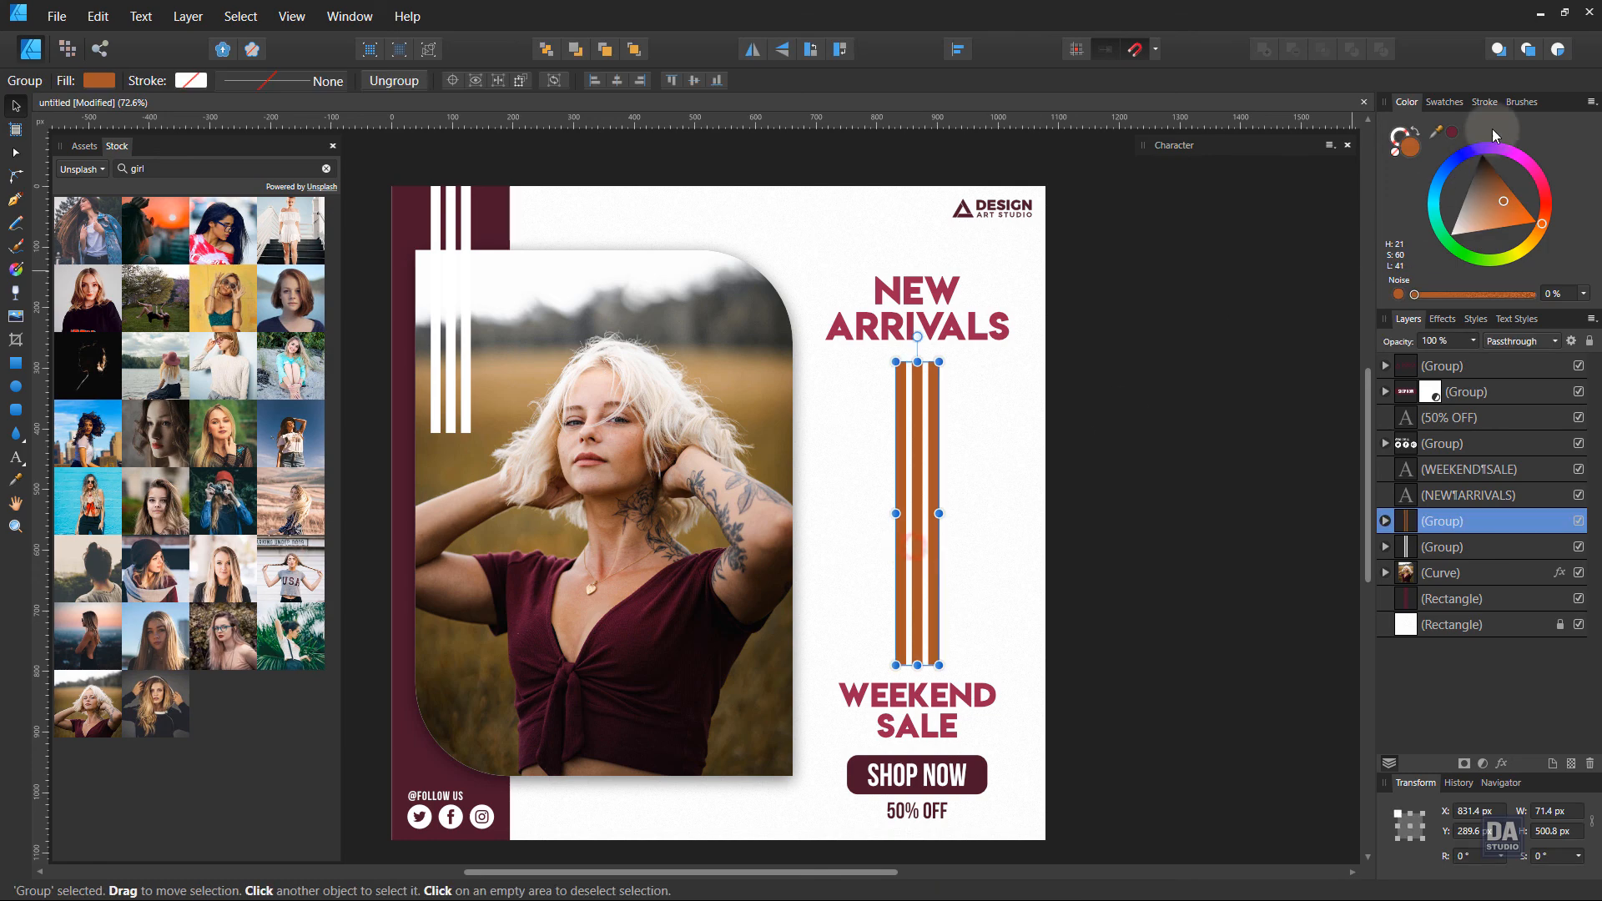
pyautogui.click(1450, 132)
pyautogui.click(1243, 402)
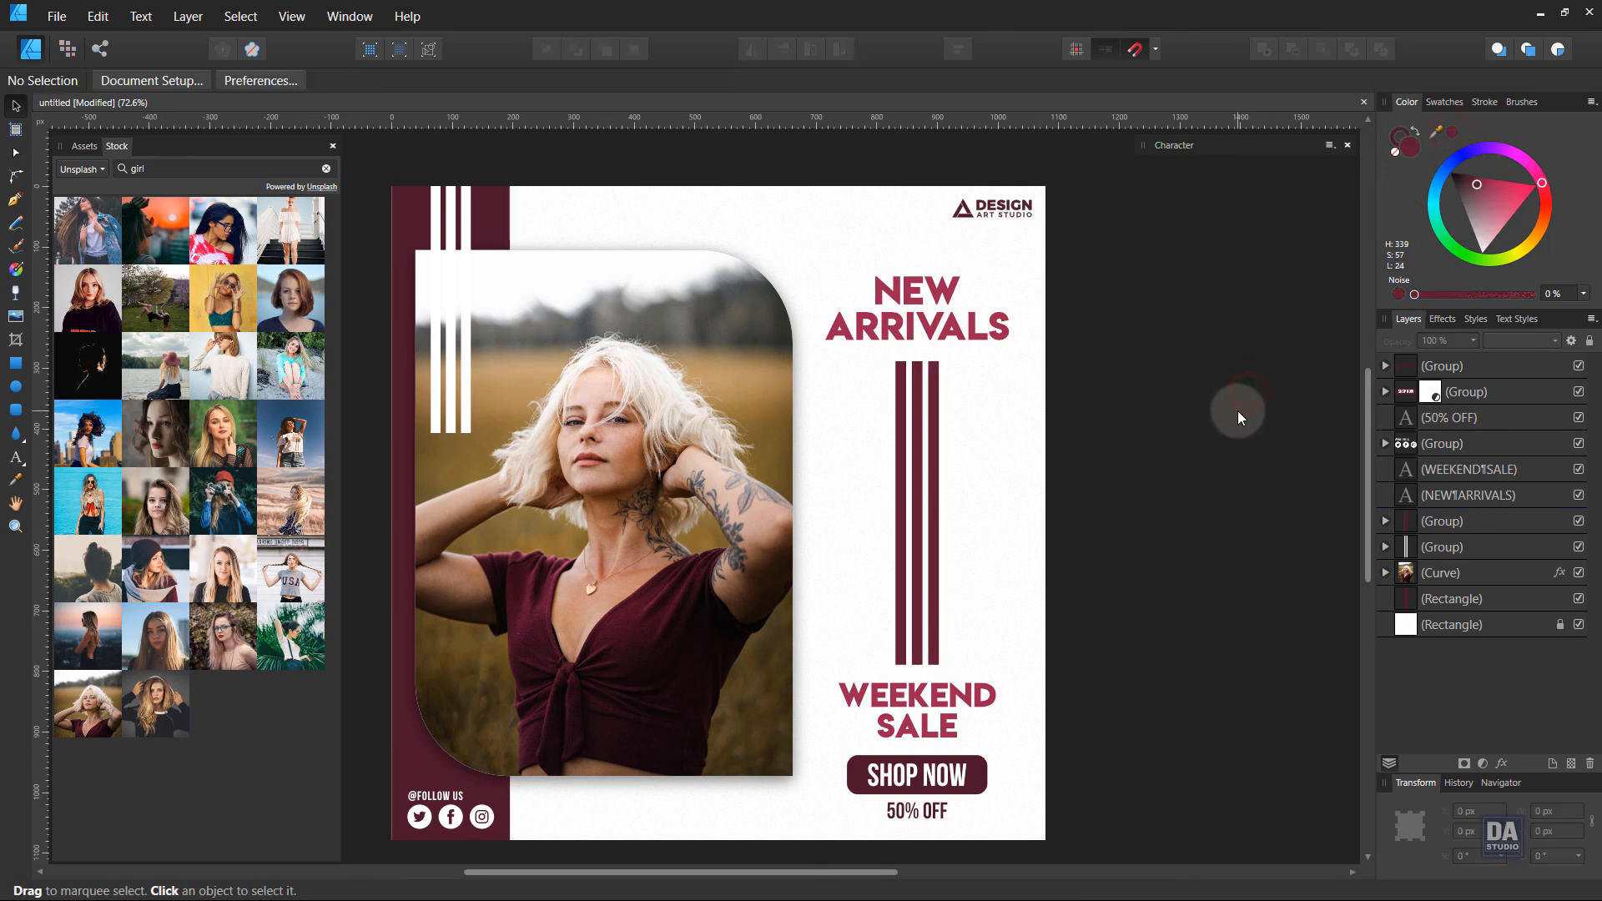